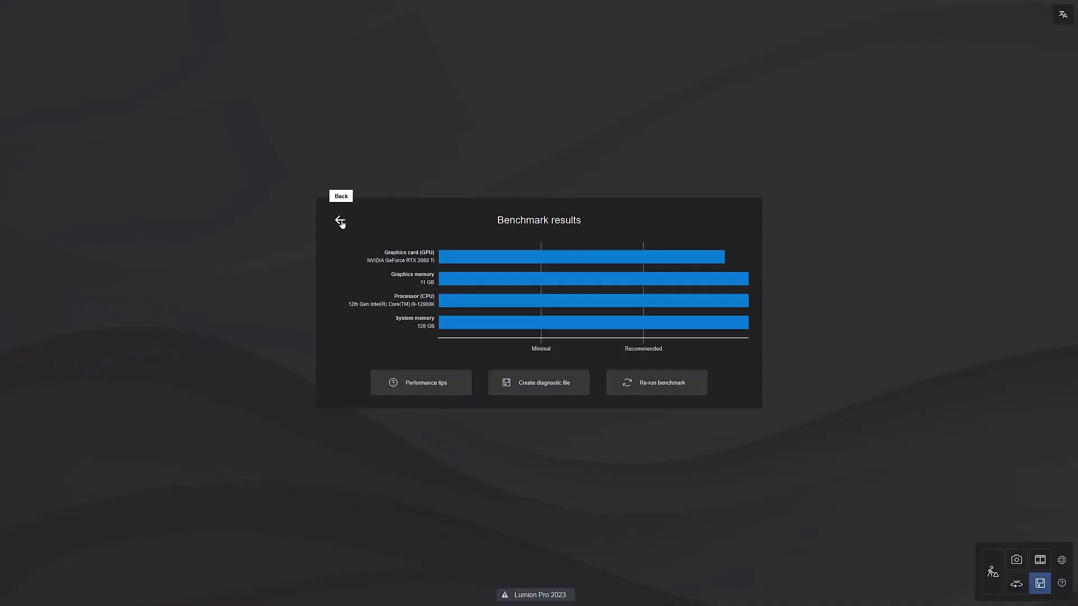
# Close the benchmark results and bring up the Examples gallery of sample projects
pyautogui.click(340, 221)
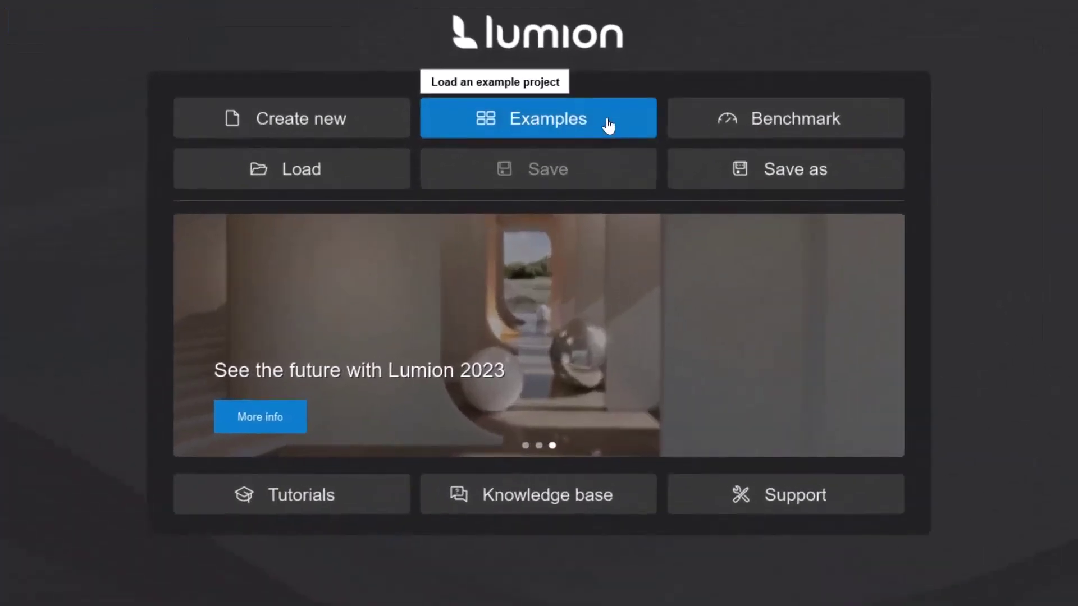
pyautogui.click(573, 243)
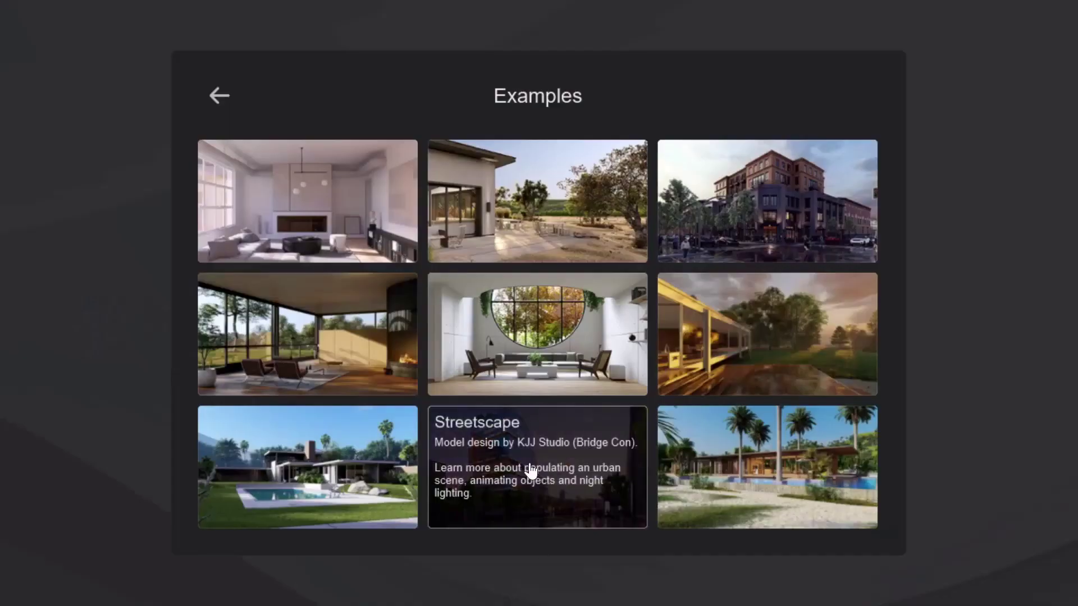
# Load the Streetscape example and move the camera along its street and sidewalk toward the tower
pyautogui.click(531, 472)
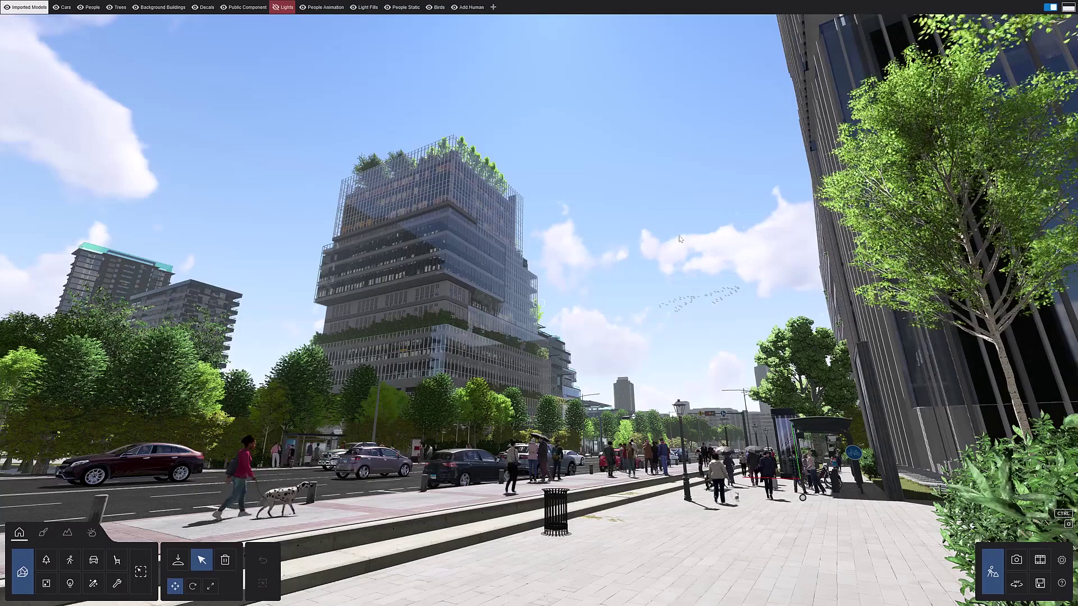
pyautogui.moveTo(680, 240); pyautogui.dragTo(506, 242, button='right')
pyautogui.moveTo(538, 304); pyautogui.dragTo(681, 239, button='right')
pyautogui.press('w')
pyautogui.press('a')
pyautogui.press('d')
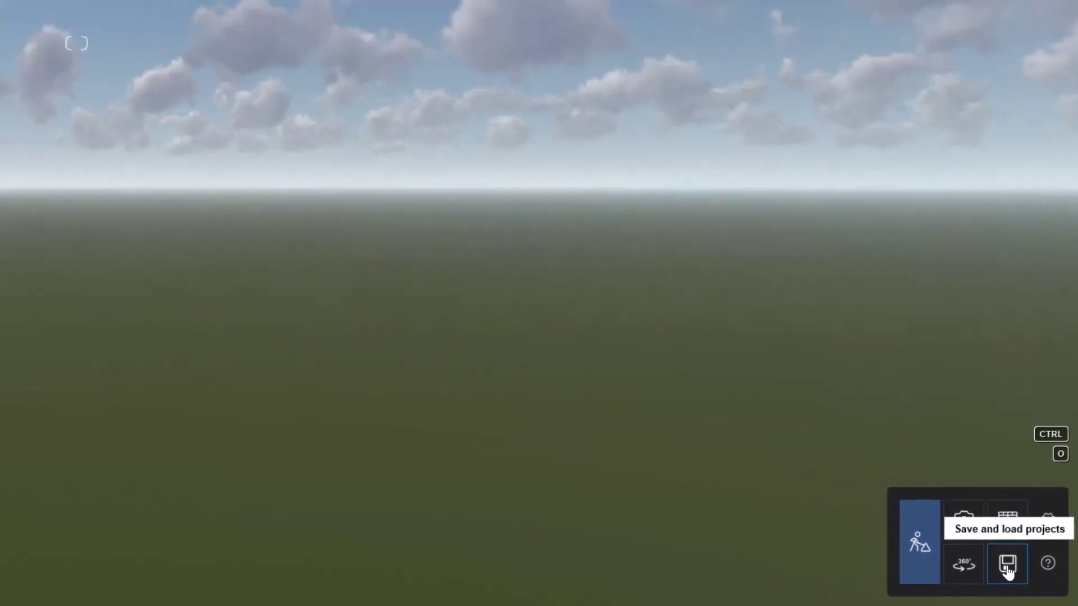
# Bring up the project menu and view the recent projects available to load
pyautogui.click(1004, 568)
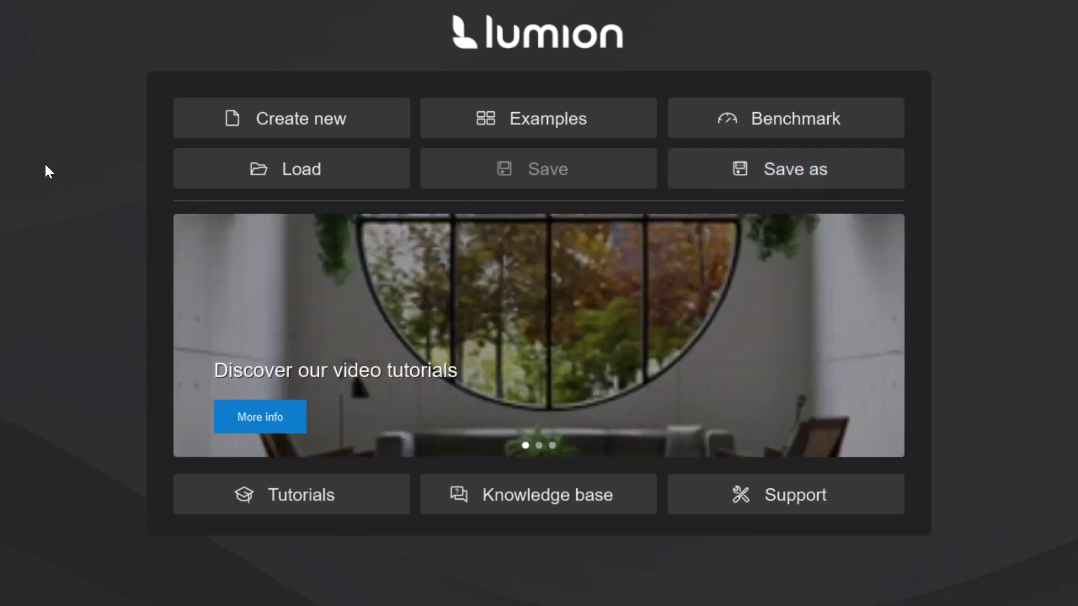
pyautogui.click(222, 175)
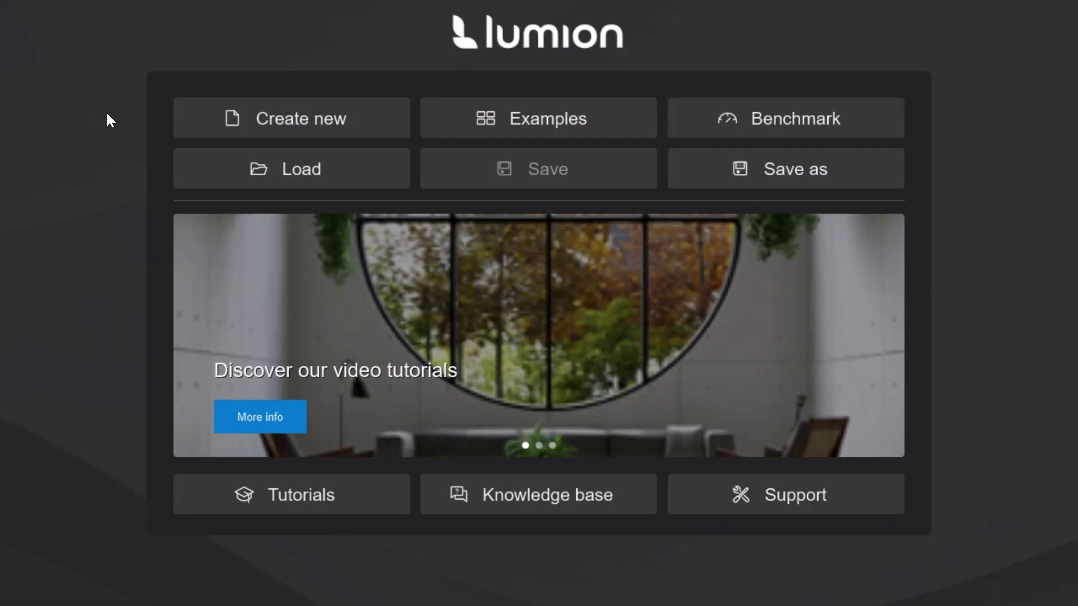
# Create a new Plain environment project and begin importing a model file
pyautogui.click(193, 117)
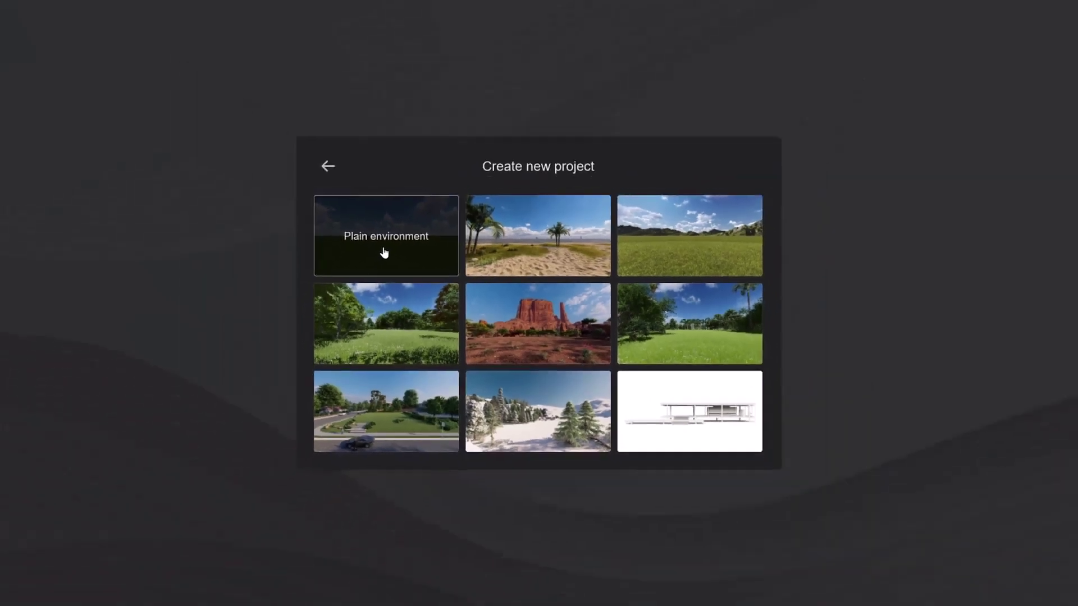
pyautogui.click(390, 254)
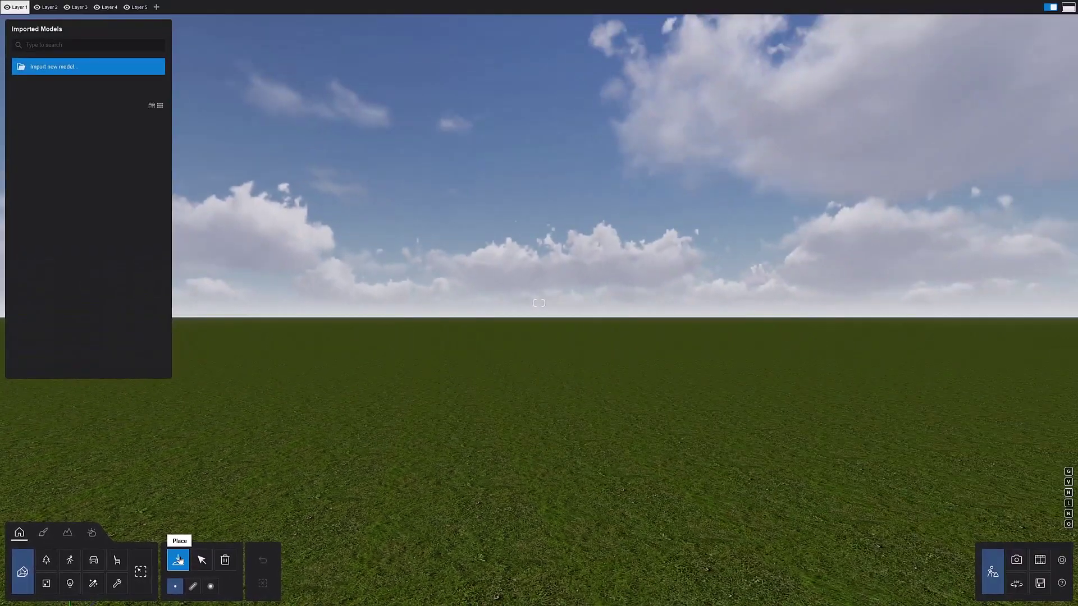
pyautogui.click(123, 72)
# Check the supported model file types, then start Lumion LiveSync from Rhino and zoom out
pyautogui.click(688, 413)
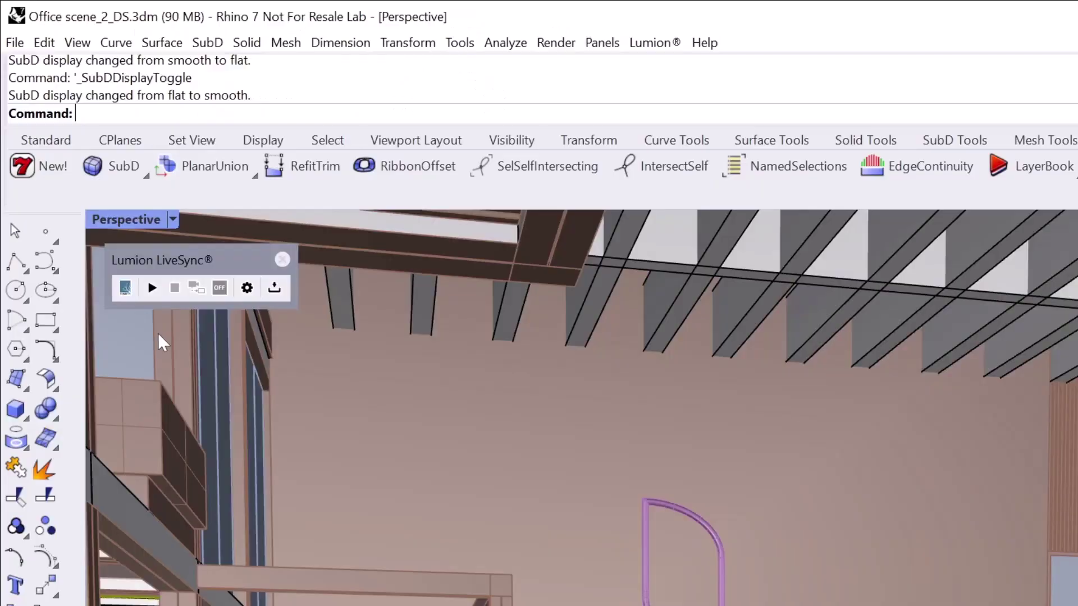
pyautogui.click(152, 288)
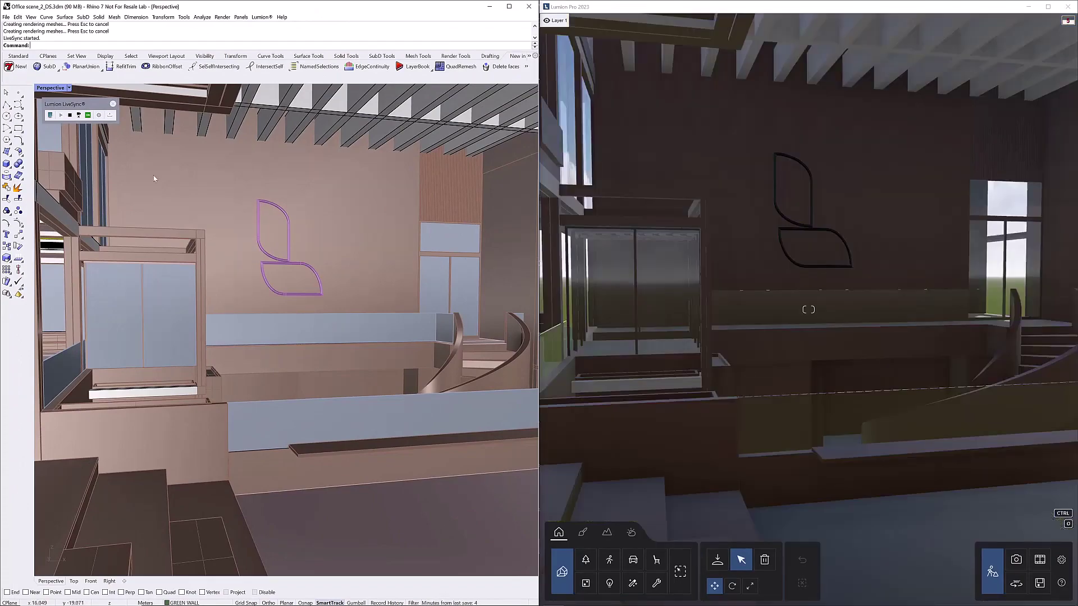
pyautogui.scroll(-10, 217, 216)
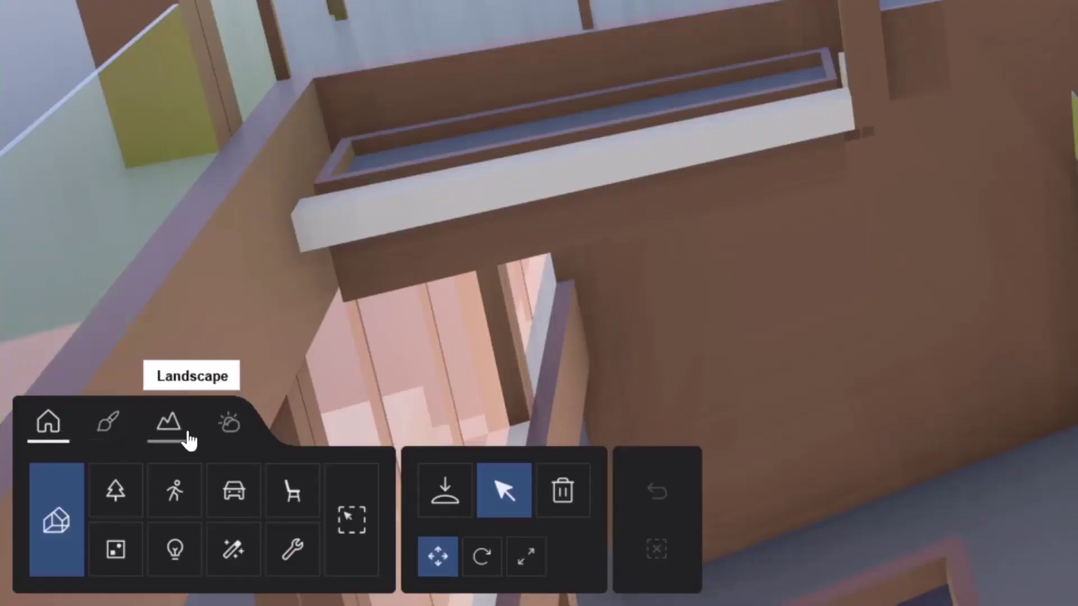
# In Weather, rotate the sun from northeast to east and lower cloudiness from 1.0 to 0.5
pyautogui.click(247, 442)
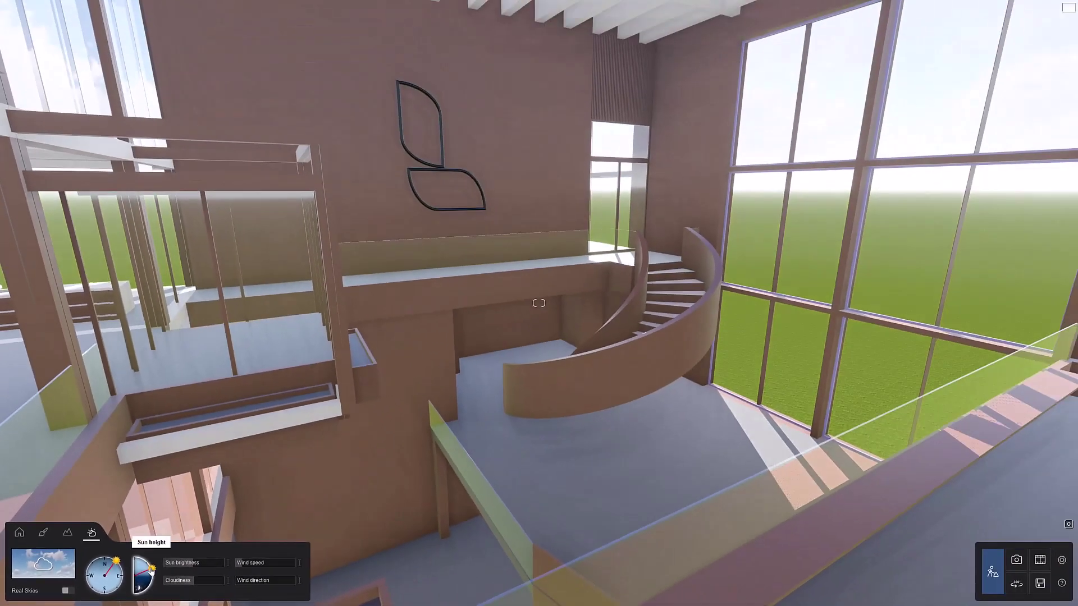
pyautogui.moveTo(155, 545); pyautogui.dragTo(166, 581)
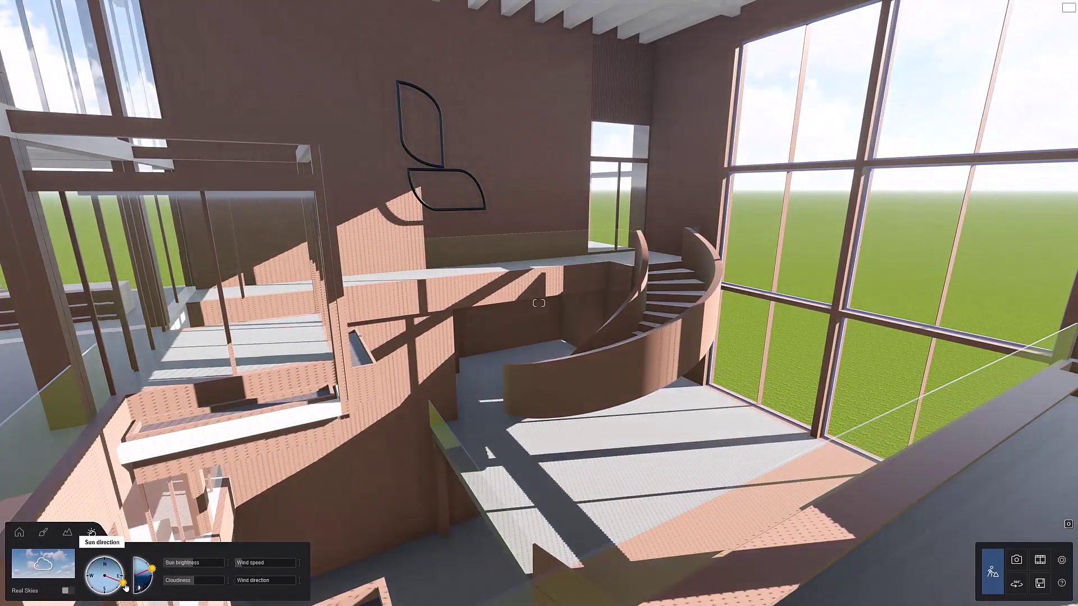
pyautogui.moveTo(192, 585); pyautogui.dragTo(170, 586)
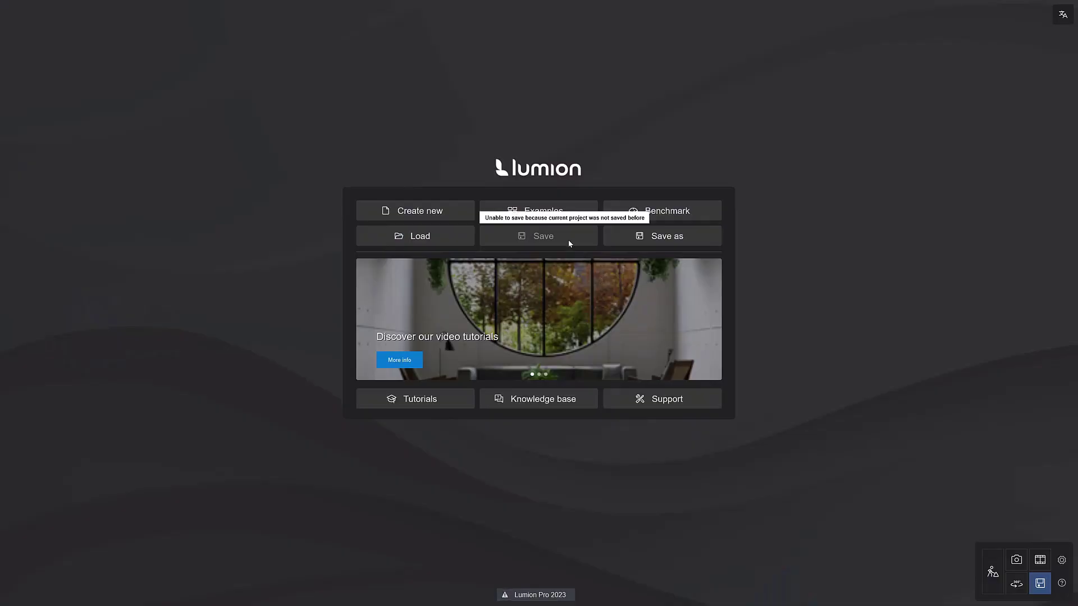
# Save the project as 'Office Atrium' and go back to Build mode
pyautogui.click(698, 236)
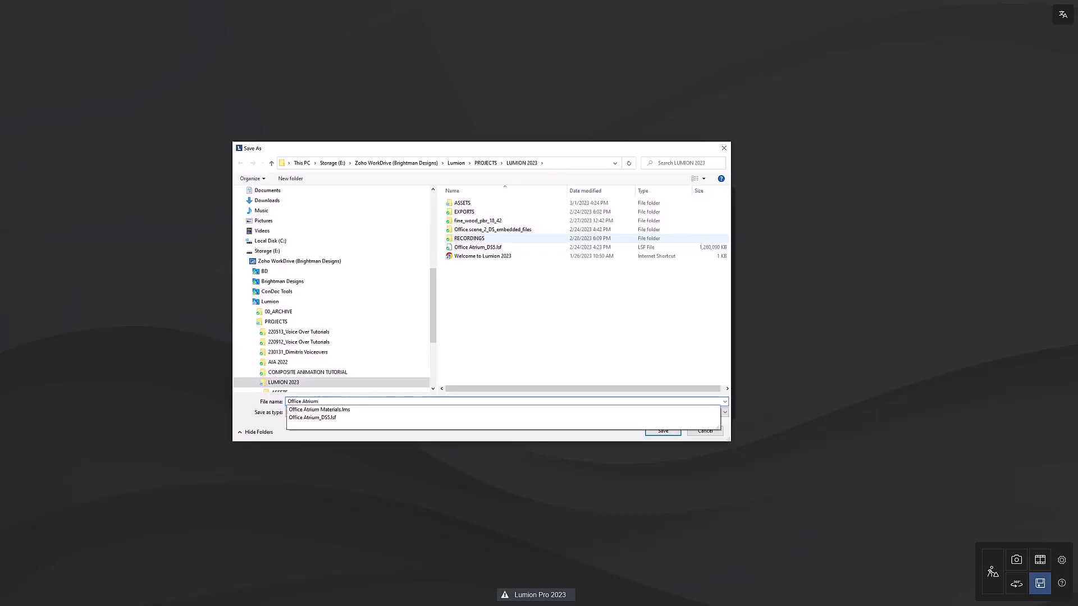
pyautogui.press('Return')
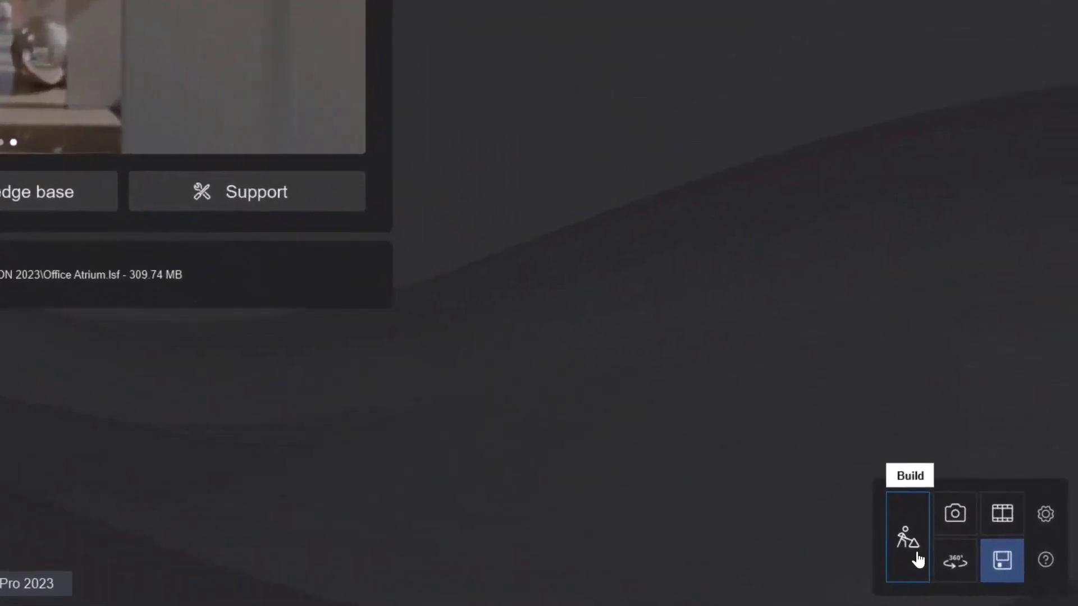
pyautogui.click(981, 576)
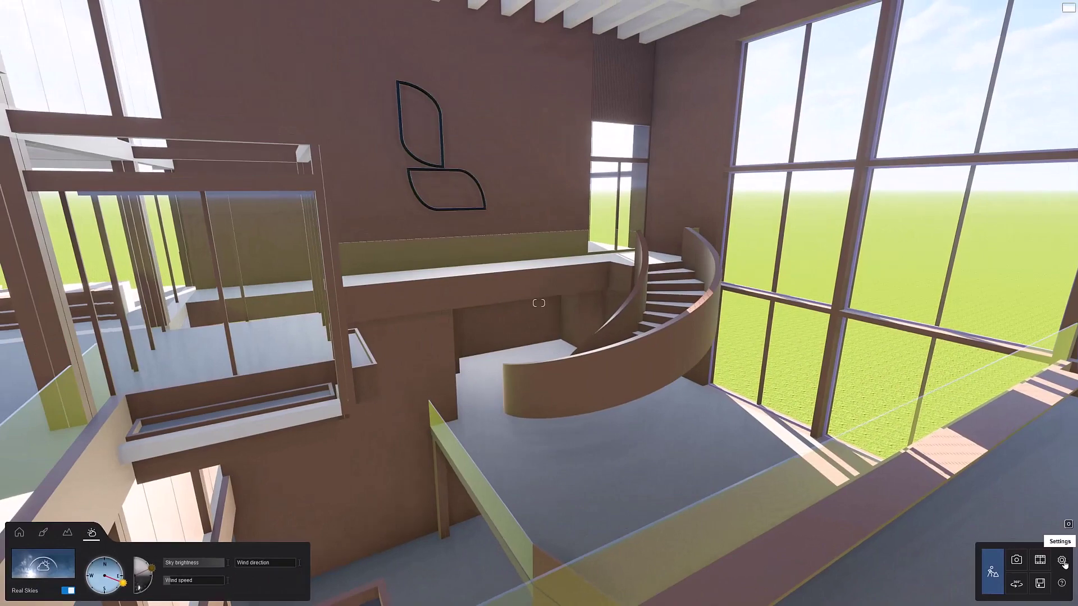
# Set editor quality to the highest star level and shrink the Lumion window to windowed size
pyautogui.click(1062, 561)
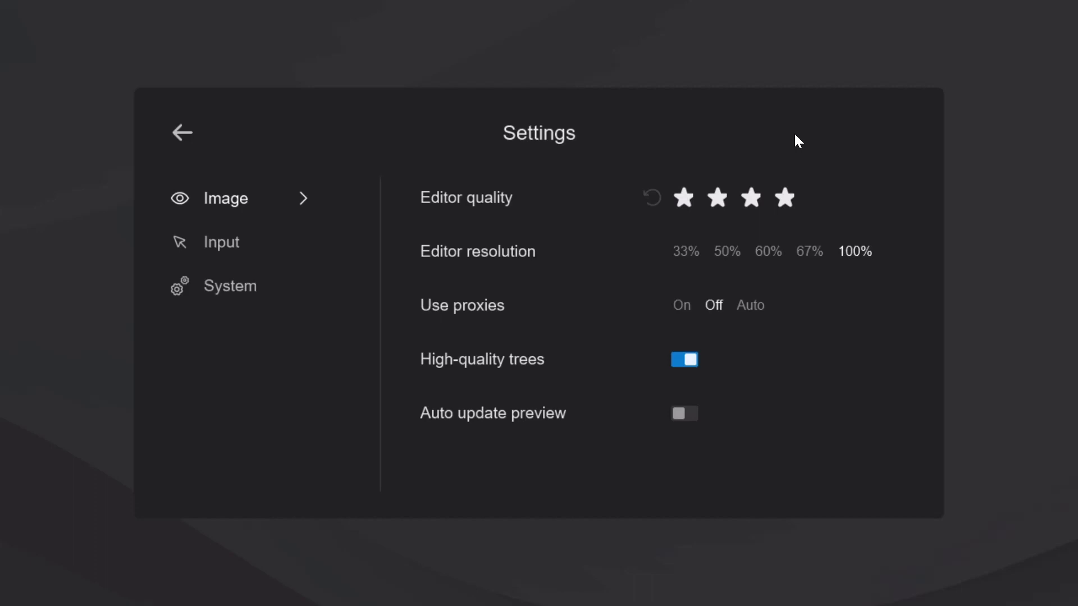
pyautogui.click(720, 202)
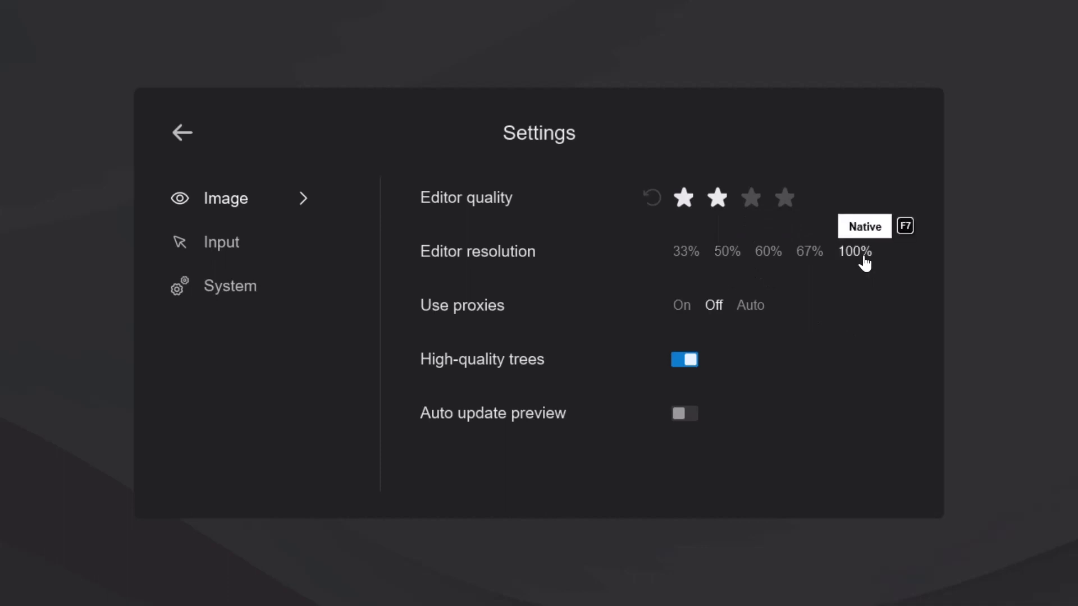
pyautogui.click(792, 203)
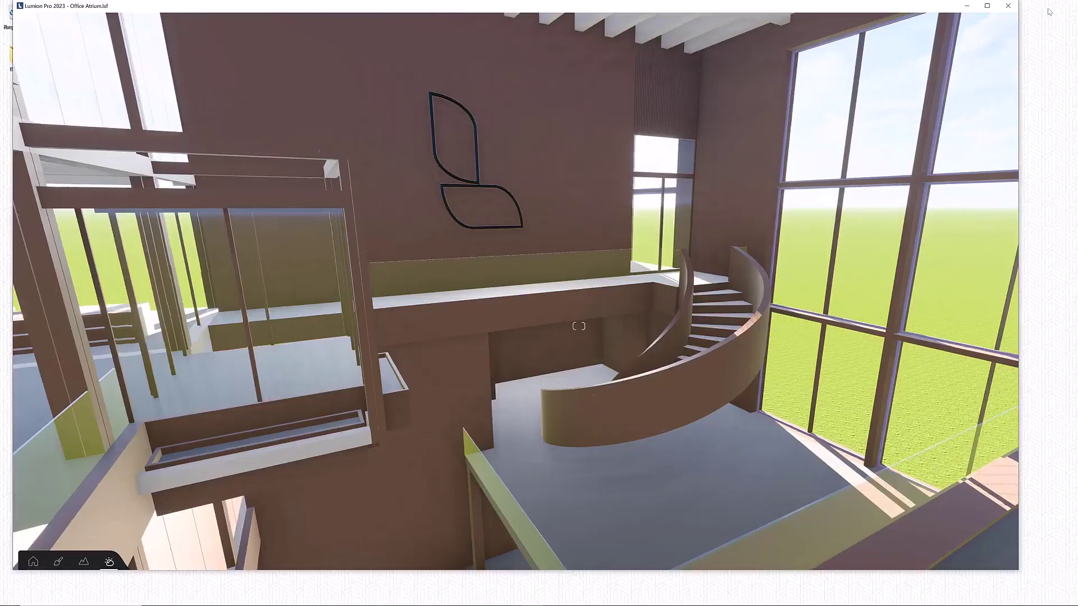
pyautogui.click(1049, 13)
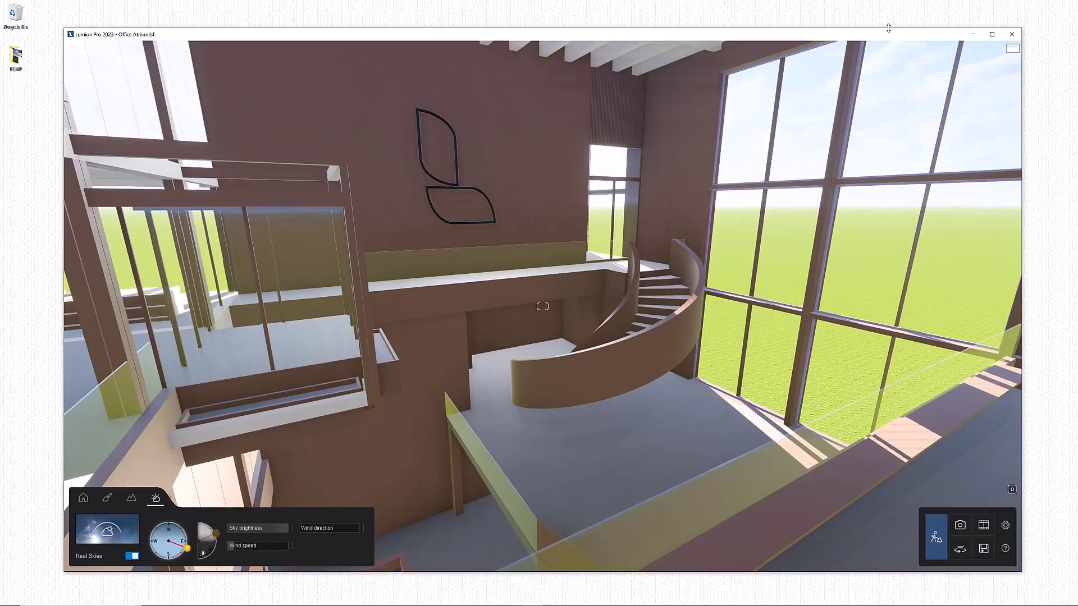
pyautogui.moveTo(891, 31); pyautogui.dragTo(905, 136)
pyautogui.moveTo(1022, 259); pyautogui.dragTo(837, 270)
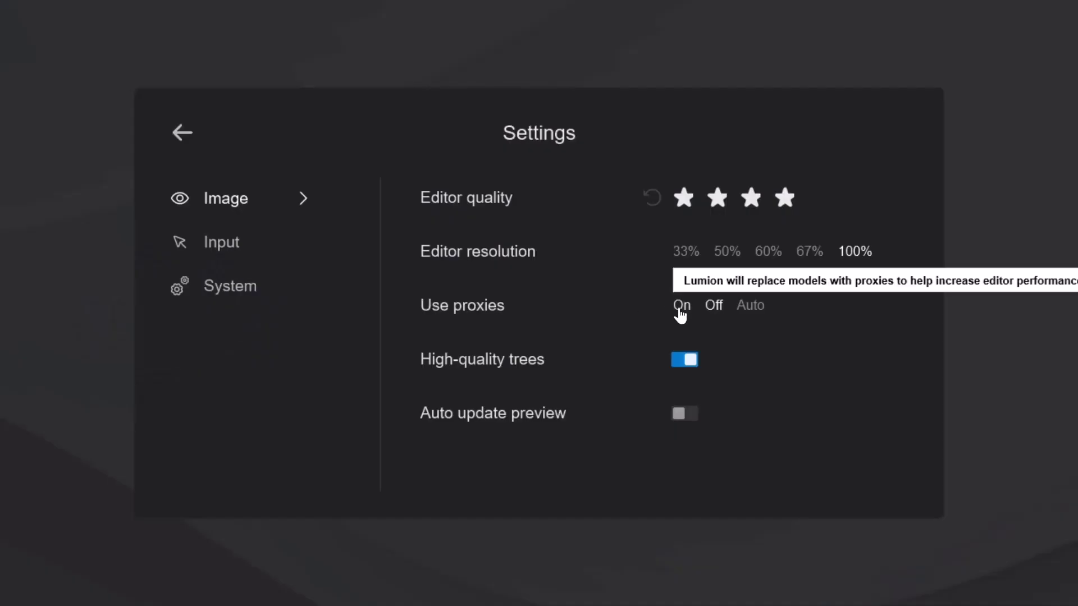
# Turn Use proxies on, review the Input and System settings, and return to the scene
pyautogui.click(680, 308)
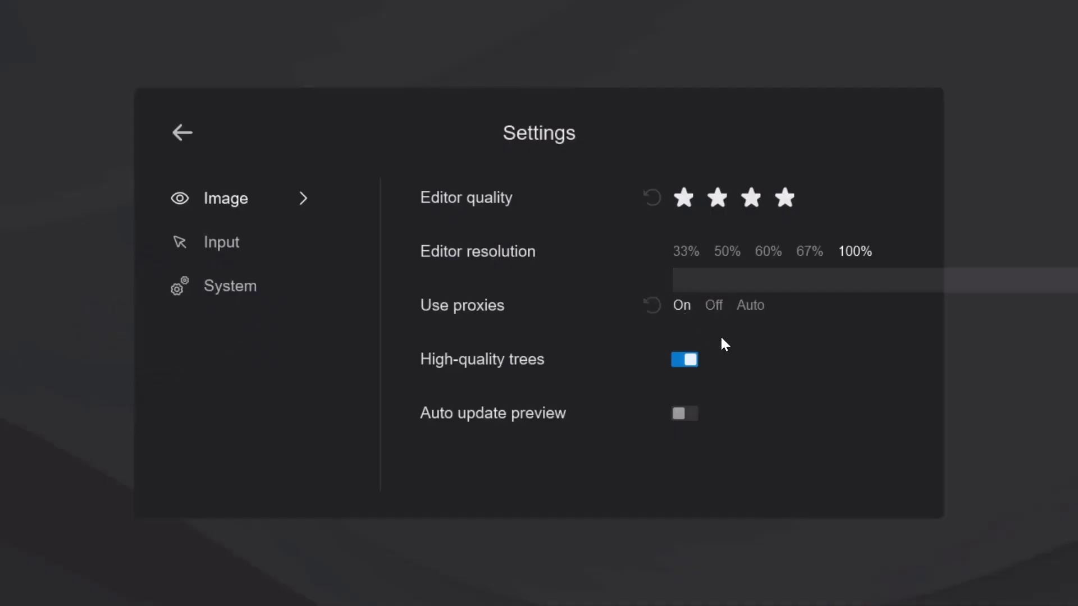
pyautogui.click(262, 249)
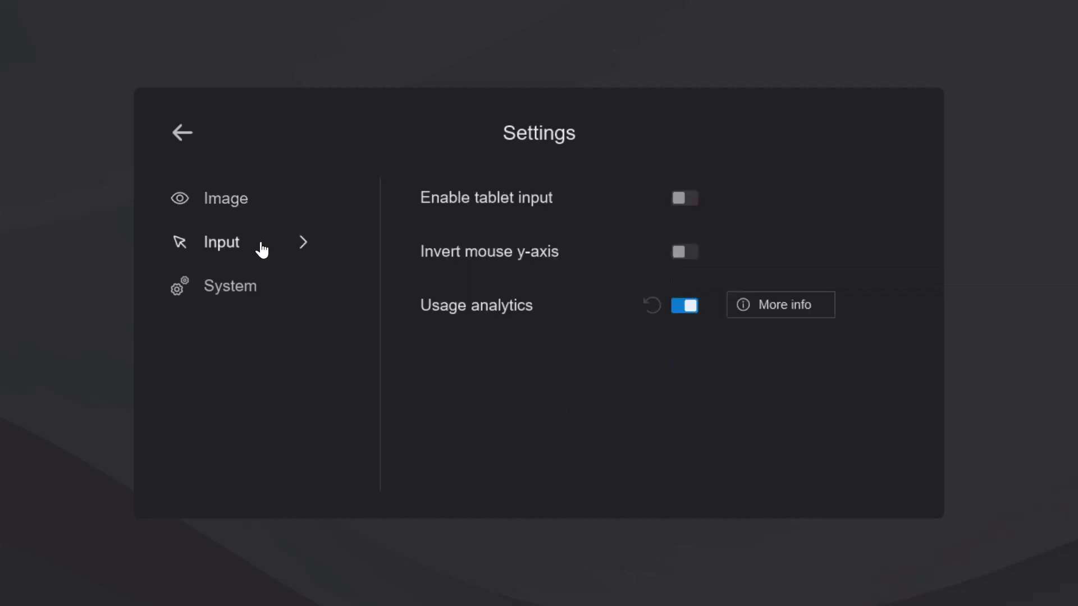
pyautogui.click(279, 291)
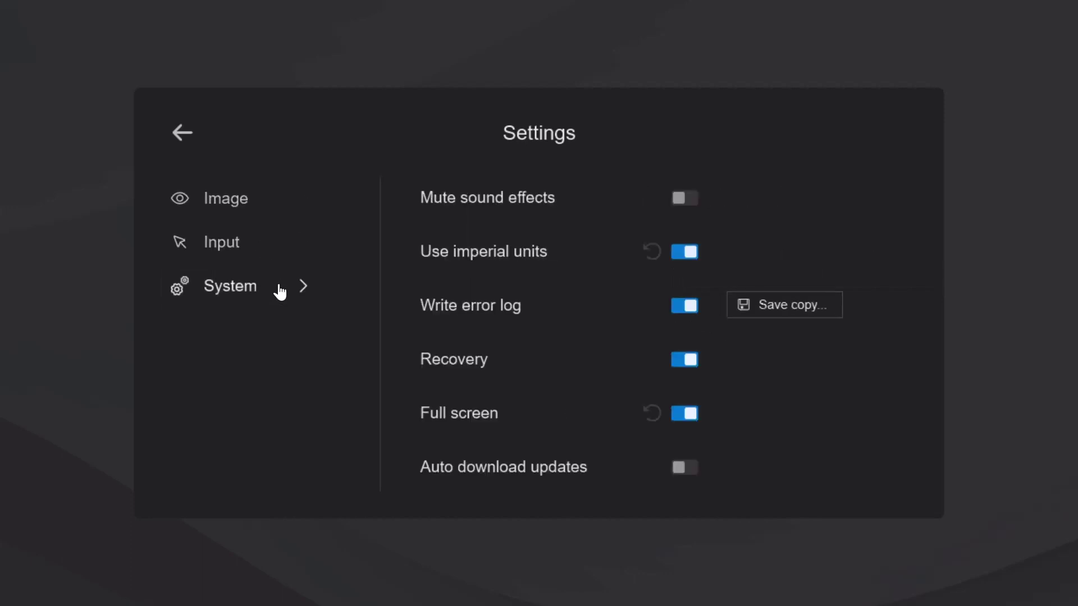
pyautogui.click(183, 133)
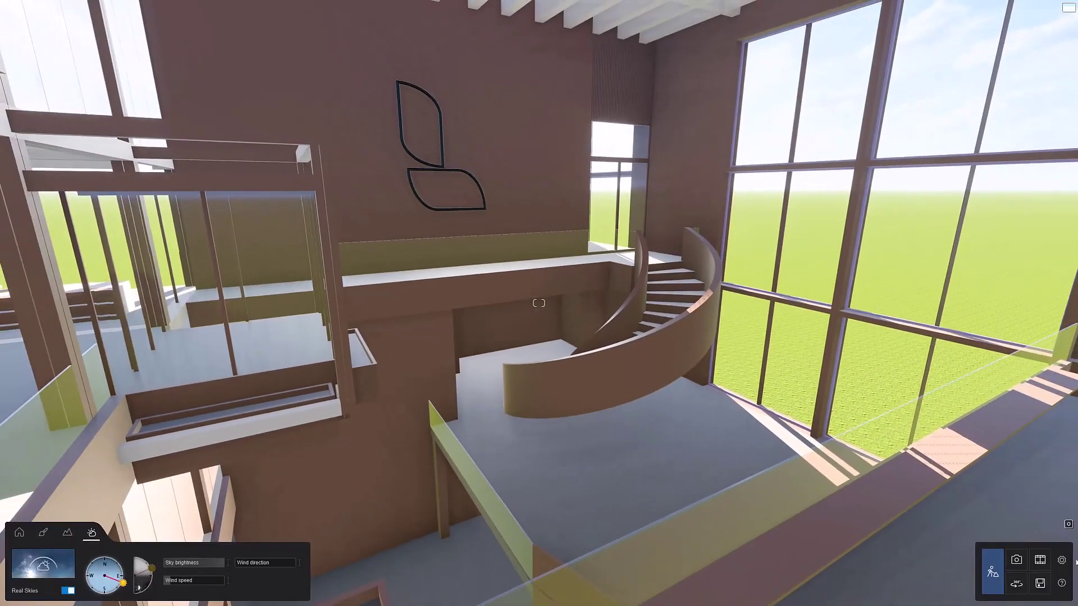
# View the navigation help overlay and then the Lumion tutorial
pyautogui.click(1062, 583)
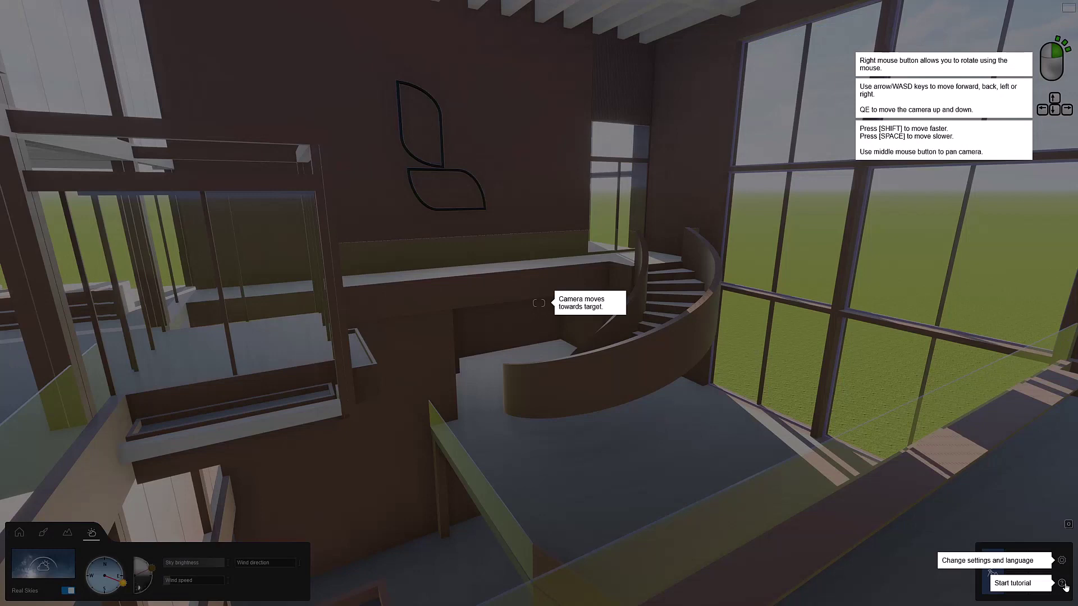
pyautogui.click(1063, 585)
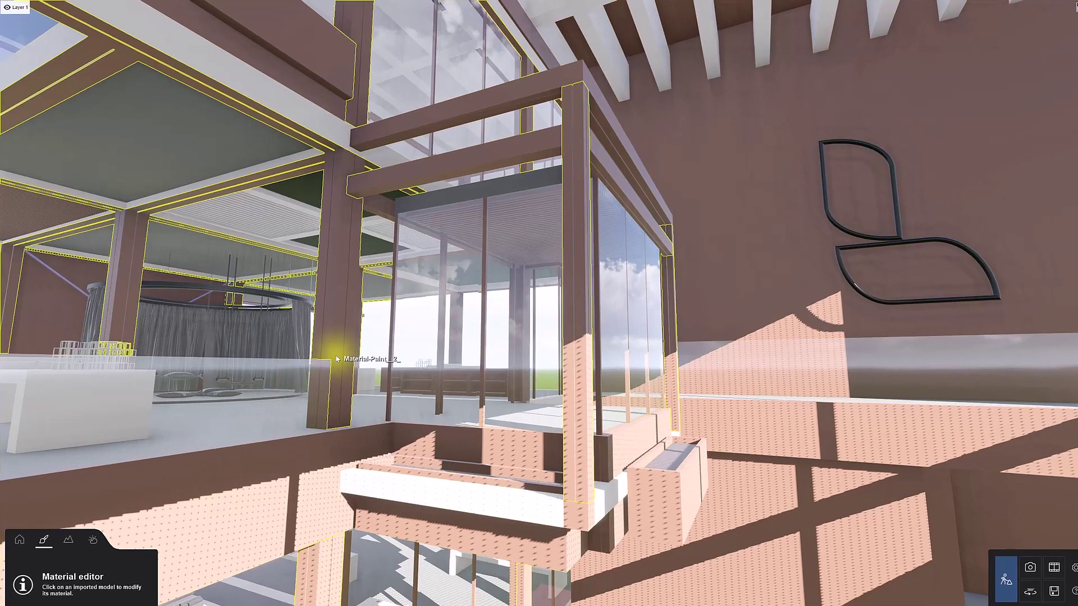
# Select the column's paint material and browse the library's new and landscape material categories
pyautogui.click(332, 354)
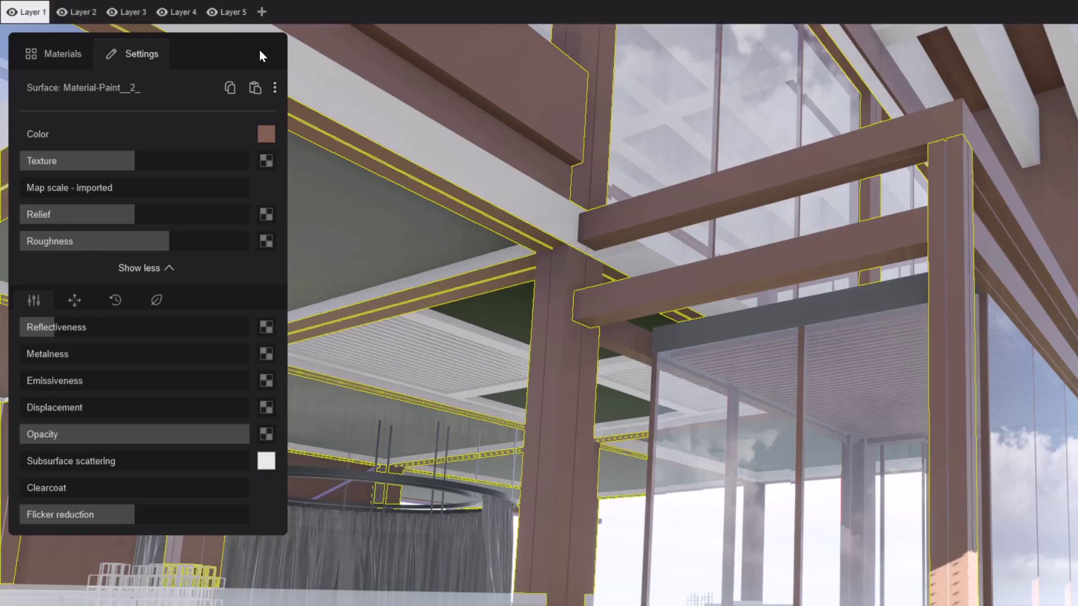
pyautogui.click(61, 56)
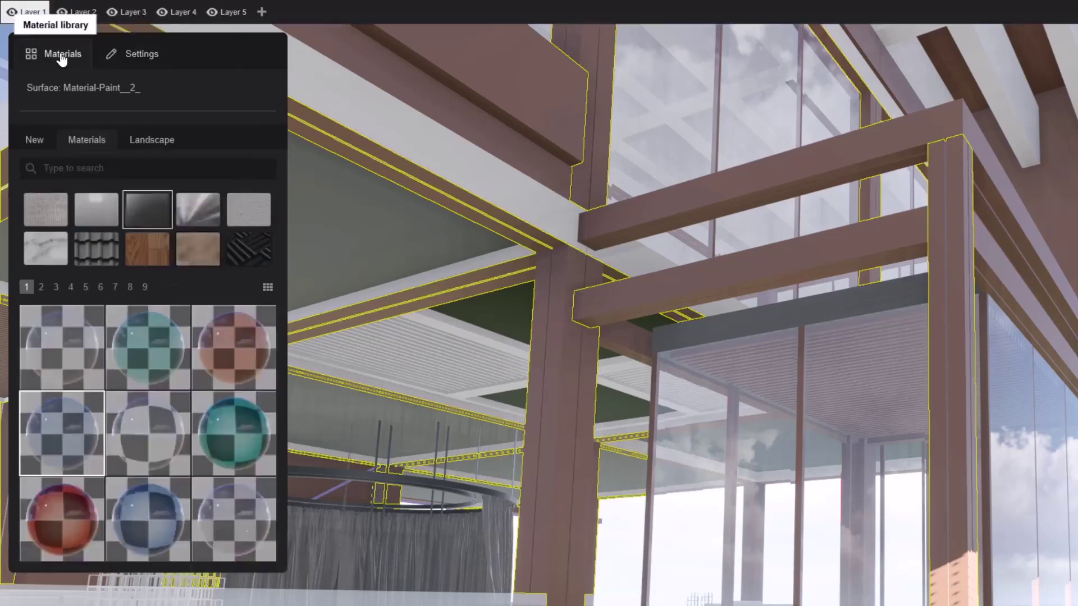
pyautogui.click(35, 141)
pyautogui.click(100, 143)
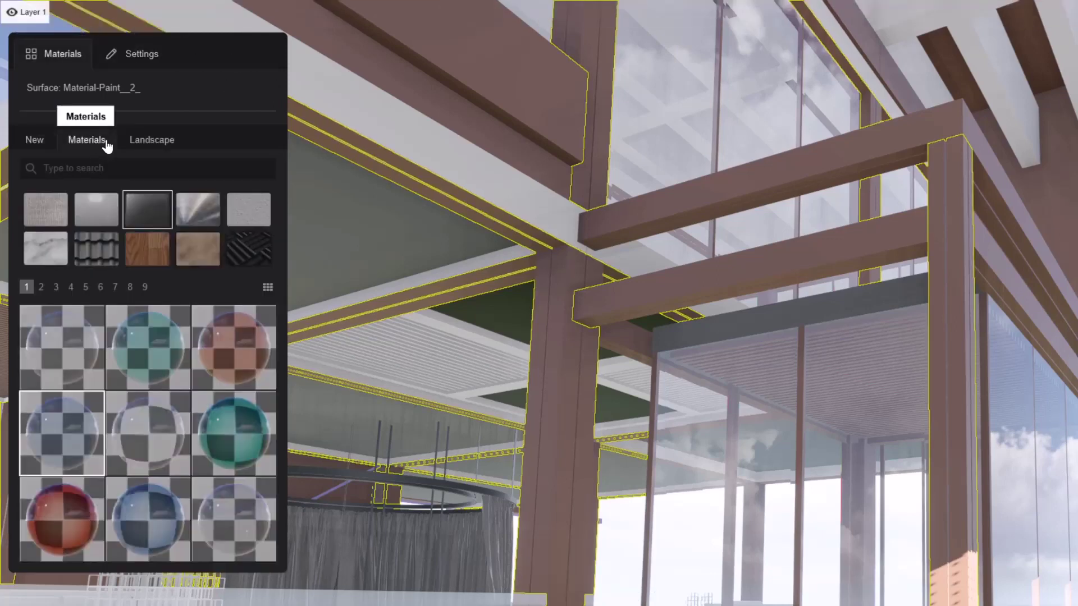
pyautogui.click(172, 145)
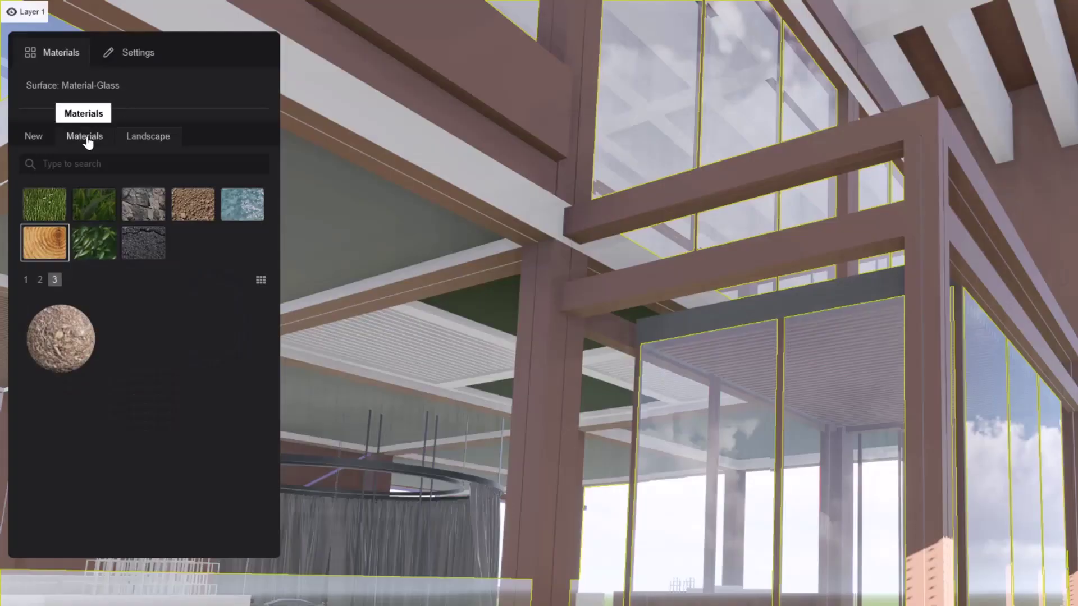
pyautogui.click(87, 139)
# Filter to Glass and try Architectural Glass 005, red Deco Glass, then Interior Glass 002 on the panes
pyautogui.click(145, 208)
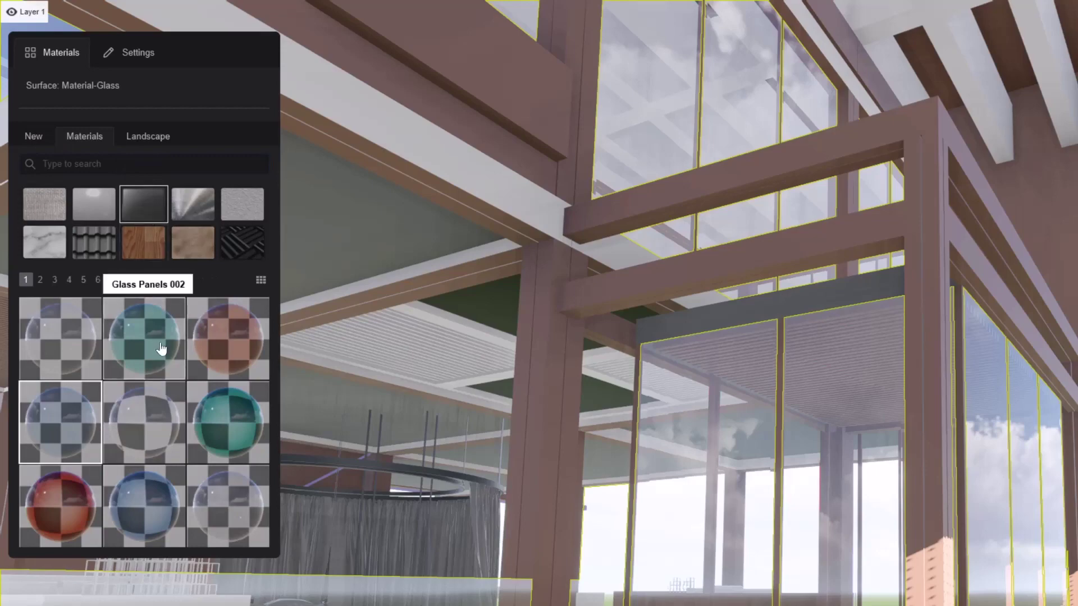
pyautogui.scroll(-3, 160, 353)
pyautogui.click(148, 370)
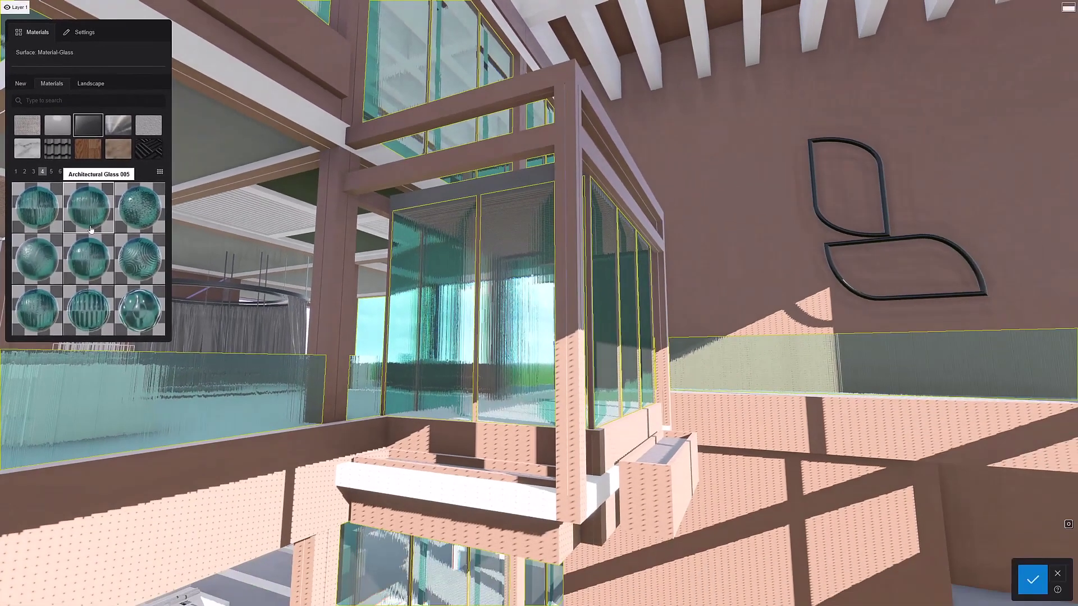
pyautogui.scroll(-2, 91, 229)
pyautogui.click(96, 306)
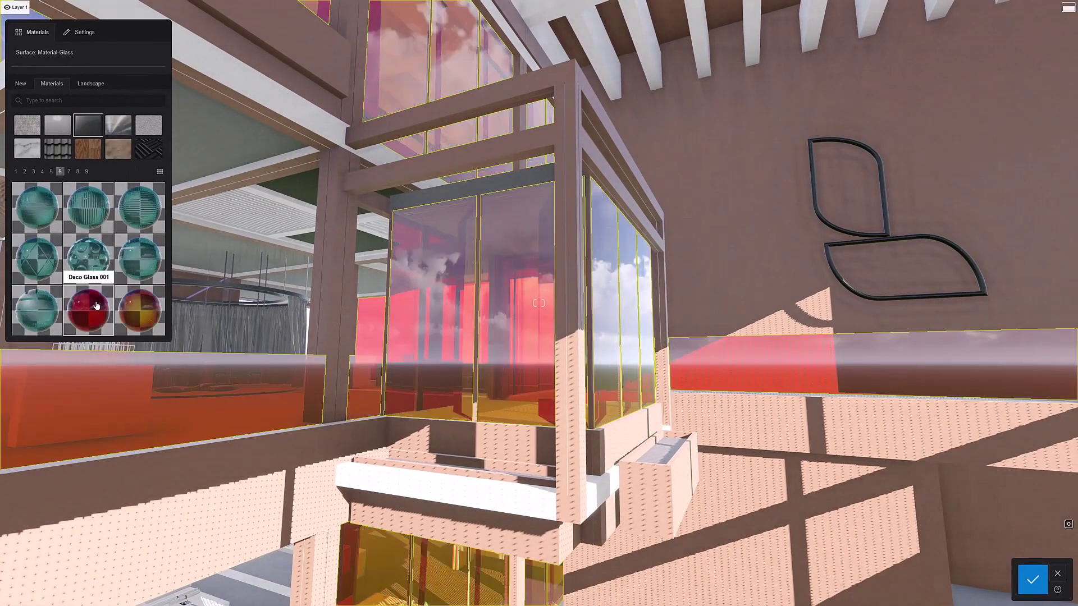
pyautogui.scroll(1, 140, 258)
pyautogui.click(140, 259)
pyautogui.scroll(1, 140, 259)
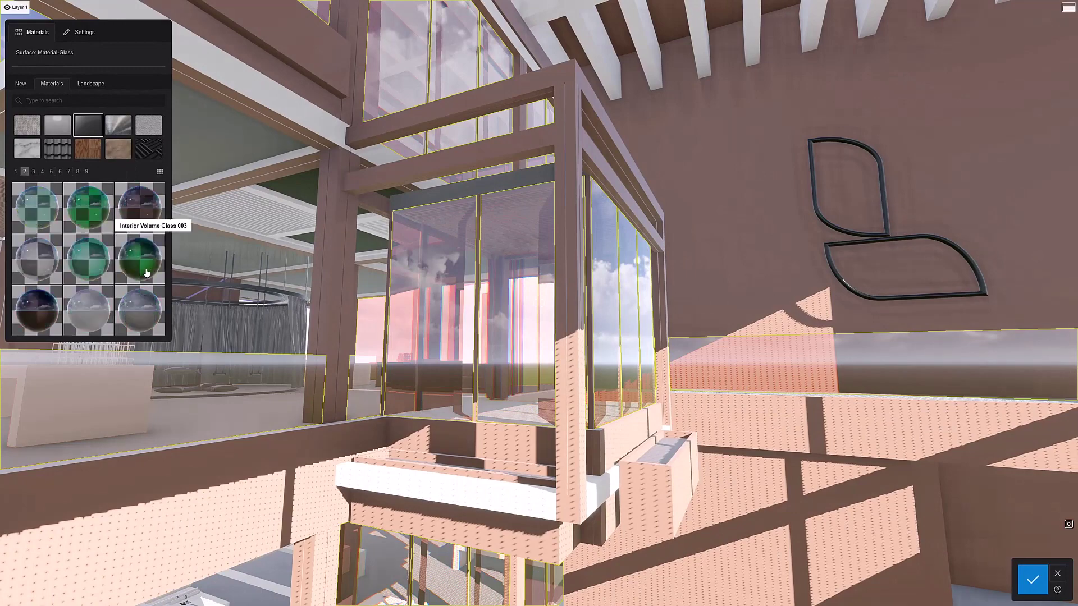
pyautogui.click(40, 211)
pyautogui.scroll(1, 40, 211)
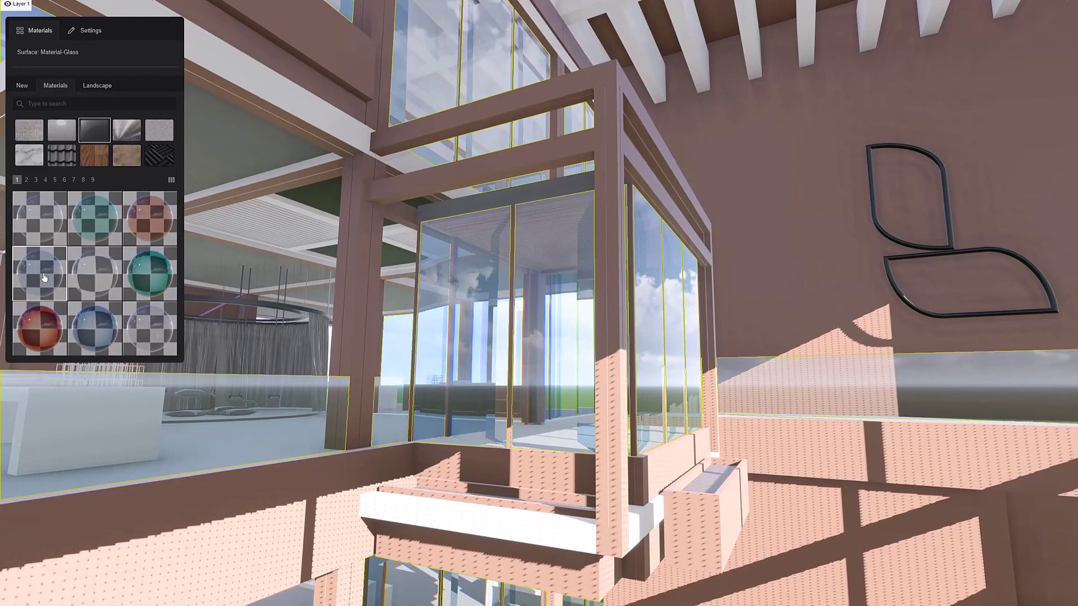
# Give the glass material a slight rippled relief of about 6%
pyautogui.click(41, 262)
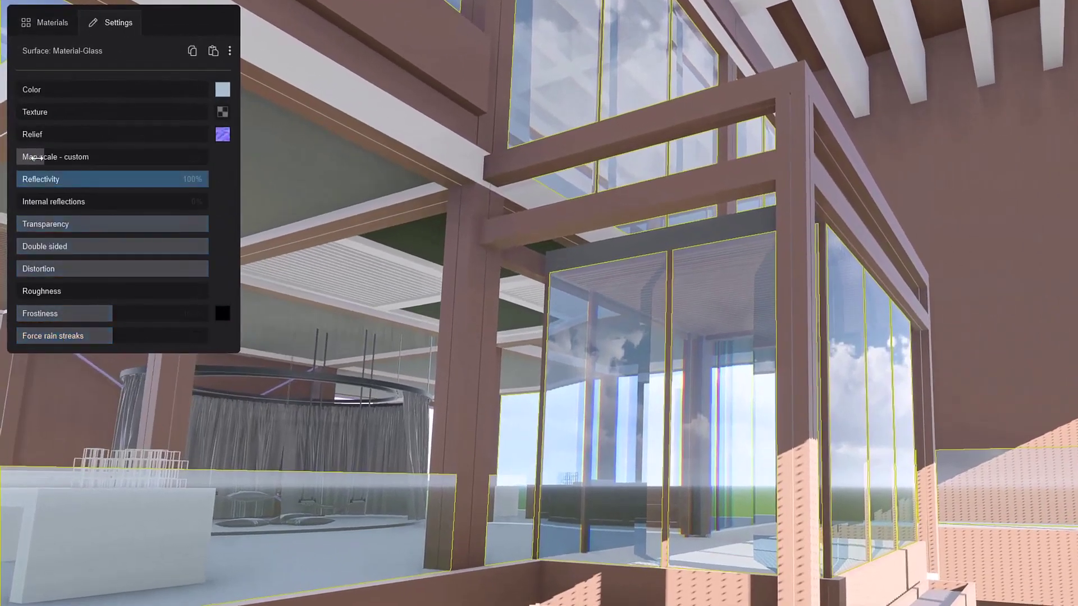
pyautogui.moveTo(32, 137)
pyautogui.mouseDown()
pyautogui.moveTo(62, 138)
pyautogui.moveTo(22, 144)
pyautogui.mouseUp()
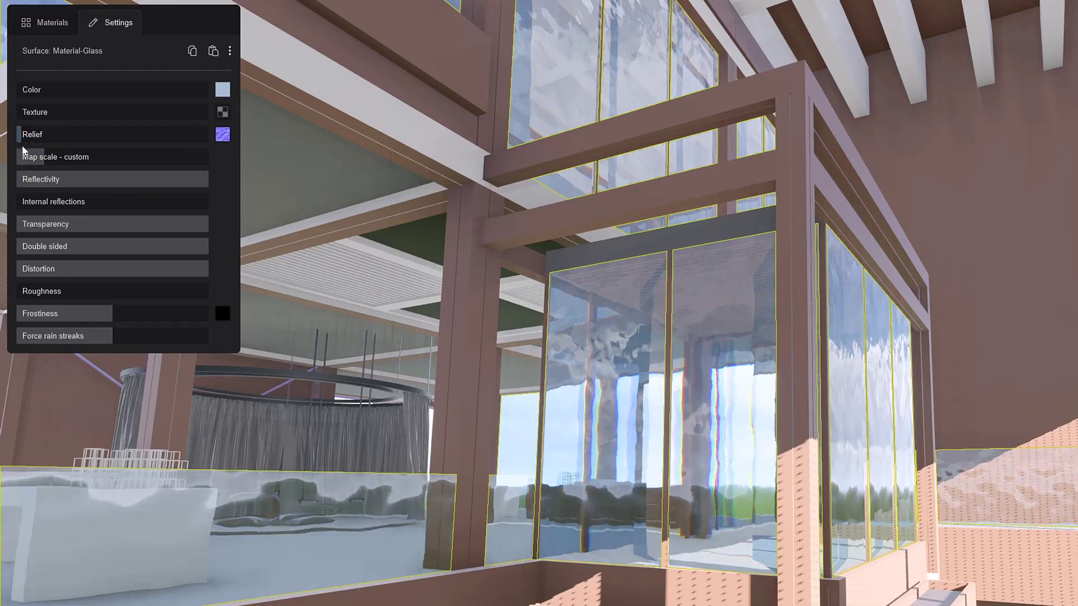
pyautogui.moveTo(224, 141)
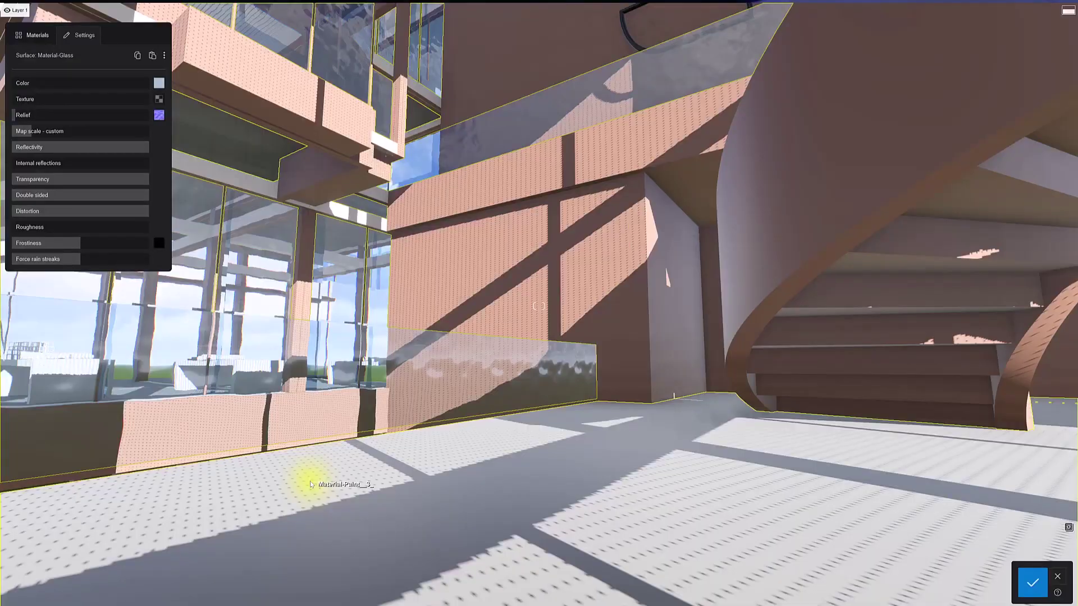
# Apply Concrete 057 to the floor and swap the wall's pink paint for a Standard material
pyautogui.click(311, 484)
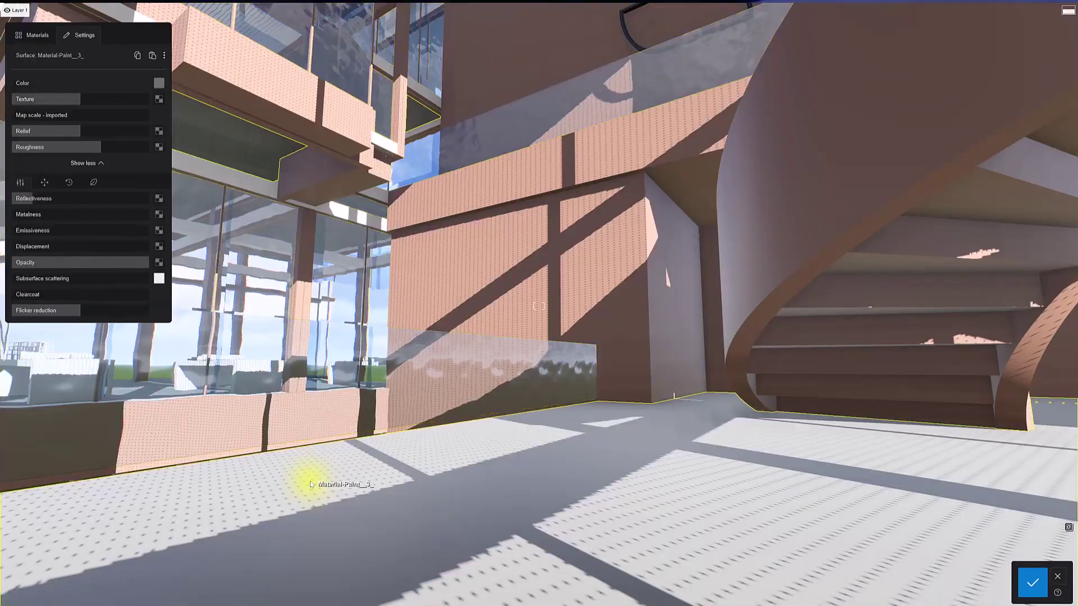
pyautogui.click(34, 35)
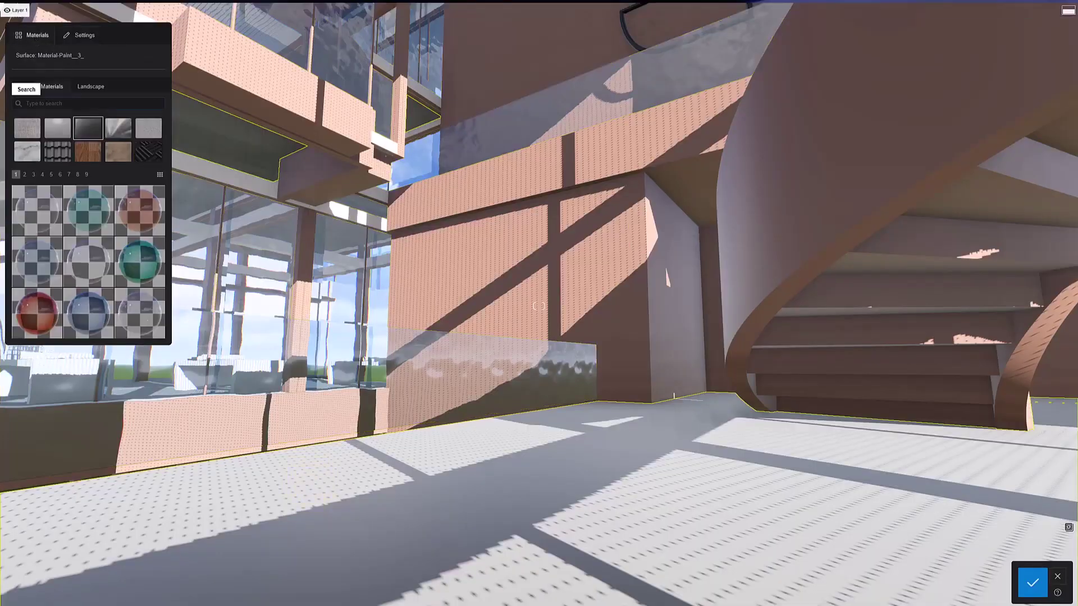
pyautogui.write('concrete')
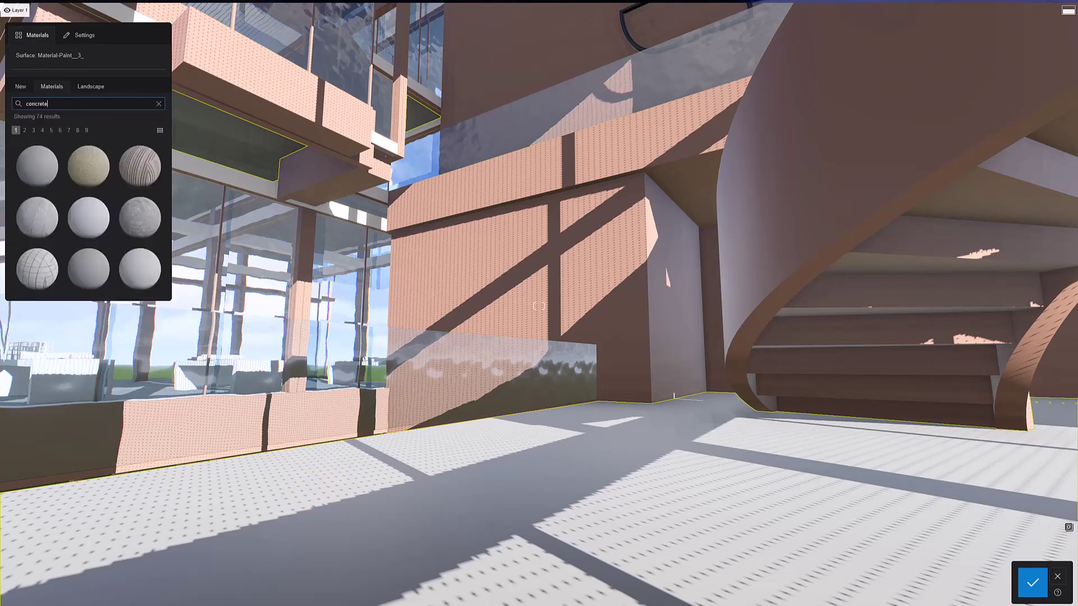
pyautogui.scroll(-4, 89, 188)
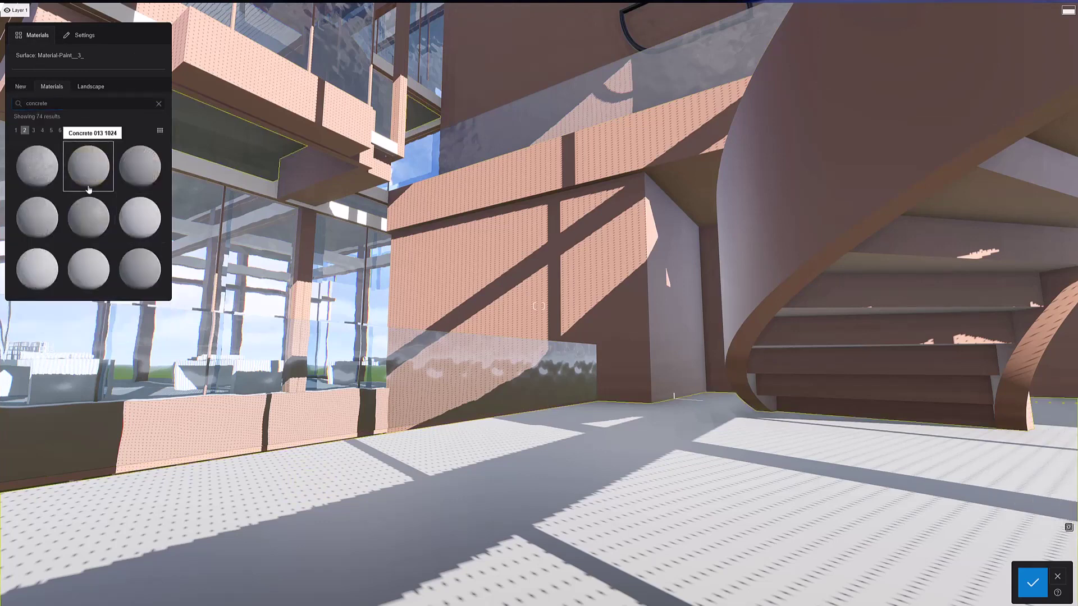
pyautogui.click(37, 219)
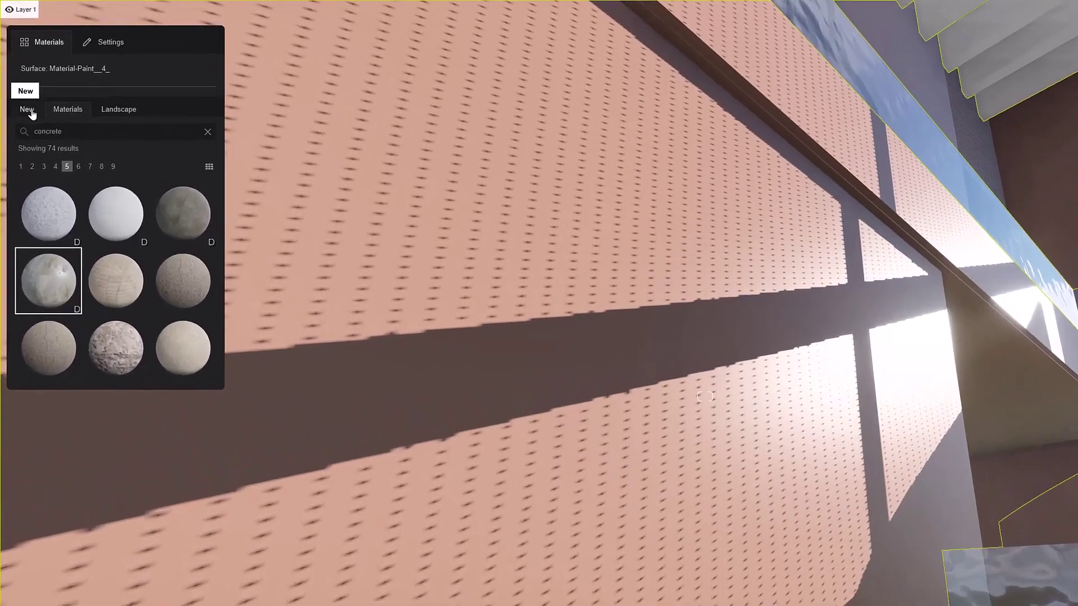
pyautogui.click(21, 85)
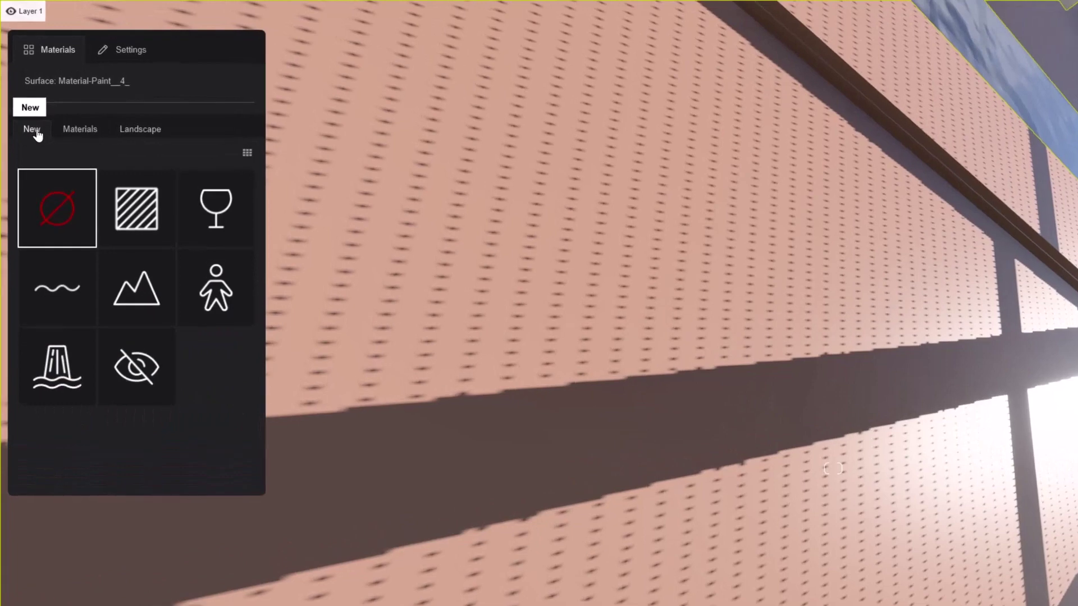
pyautogui.click(145, 209)
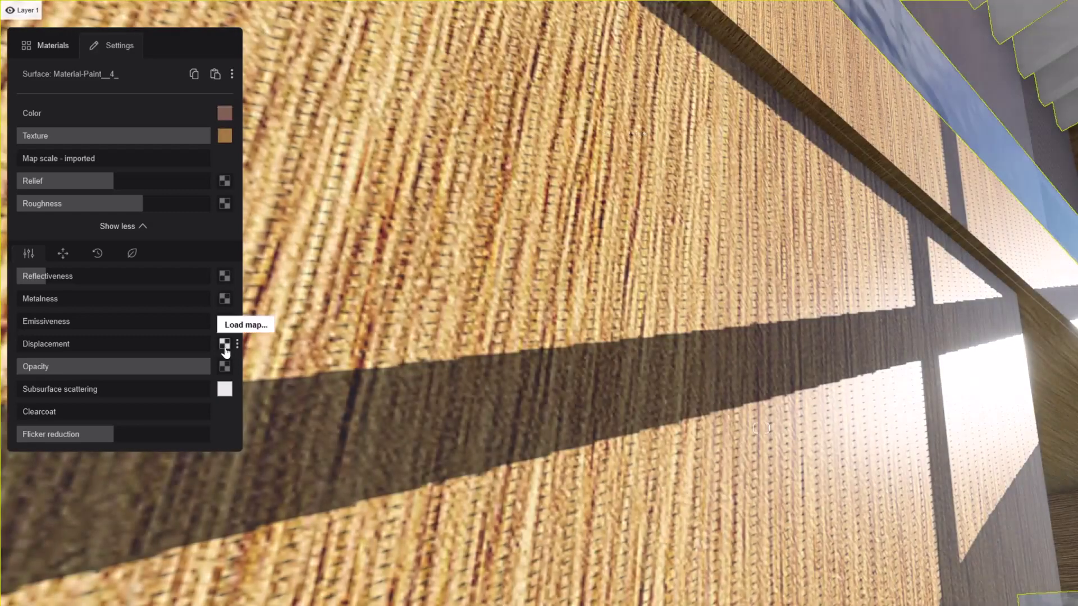
# Load the fine_wood_pbr_18_42 displacement map and generate a normal map for relief
pyautogui.click(225, 346)
pyautogui.doubleClick(640, 132)
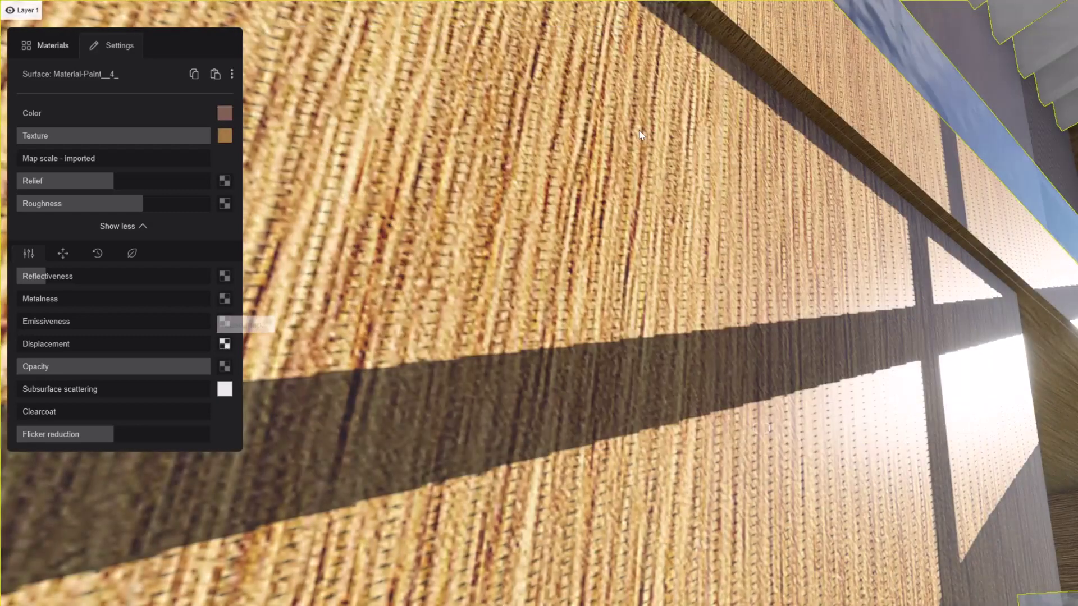
pyautogui.click(238, 181)
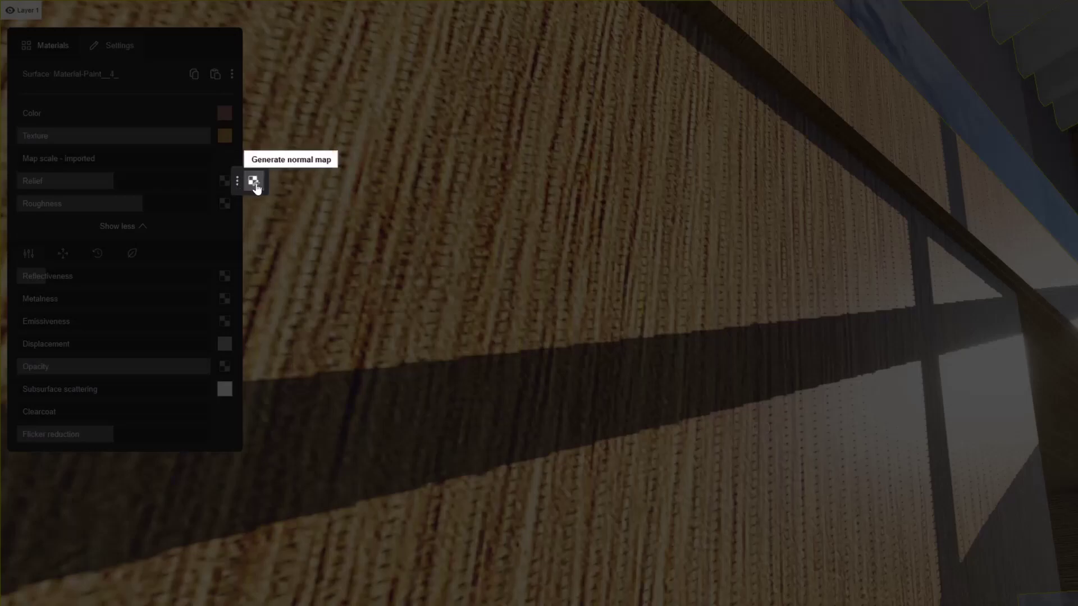
pyautogui.click(253, 181)
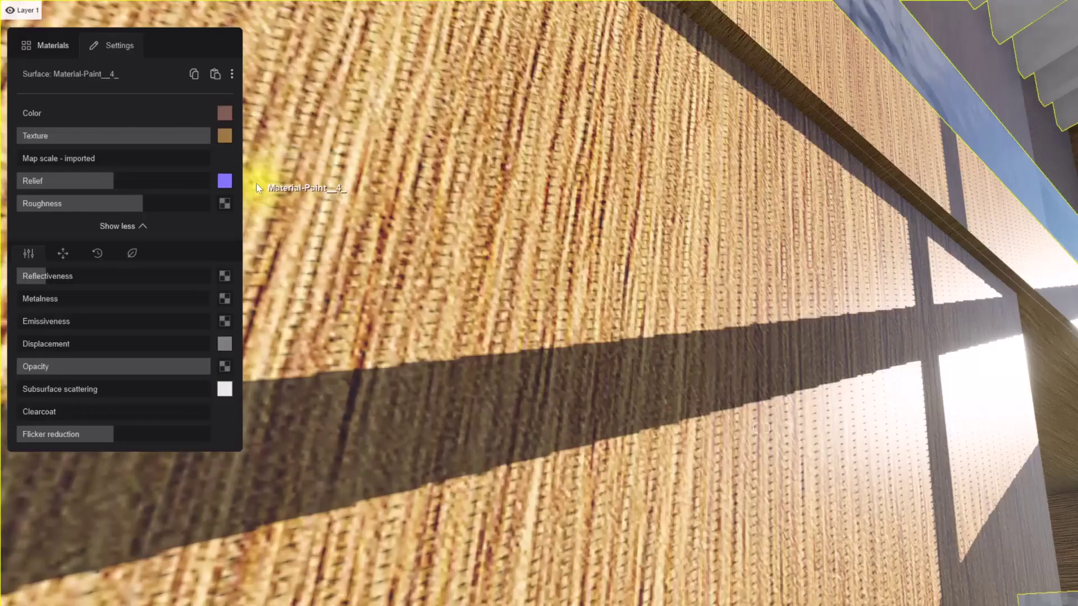
# Load the fine_wood relief and roughness map files and open the UV coordinates settings
pyautogui.click(225, 181)
pyautogui.doubleClick(758, 138)
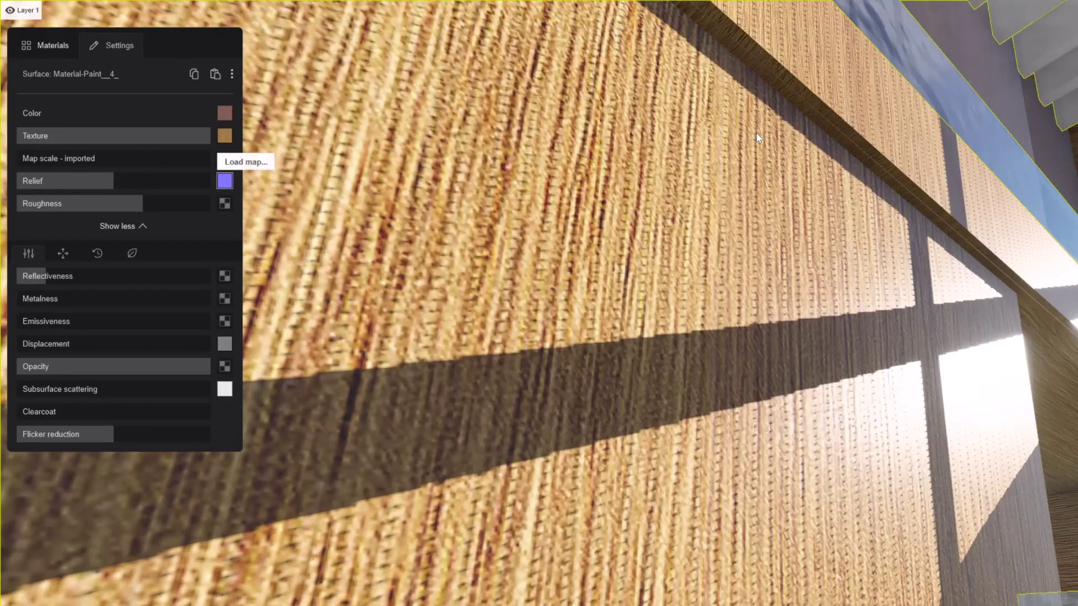
pyautogui.click(224, 204)
pyautogui.doubleClick(948, 130)
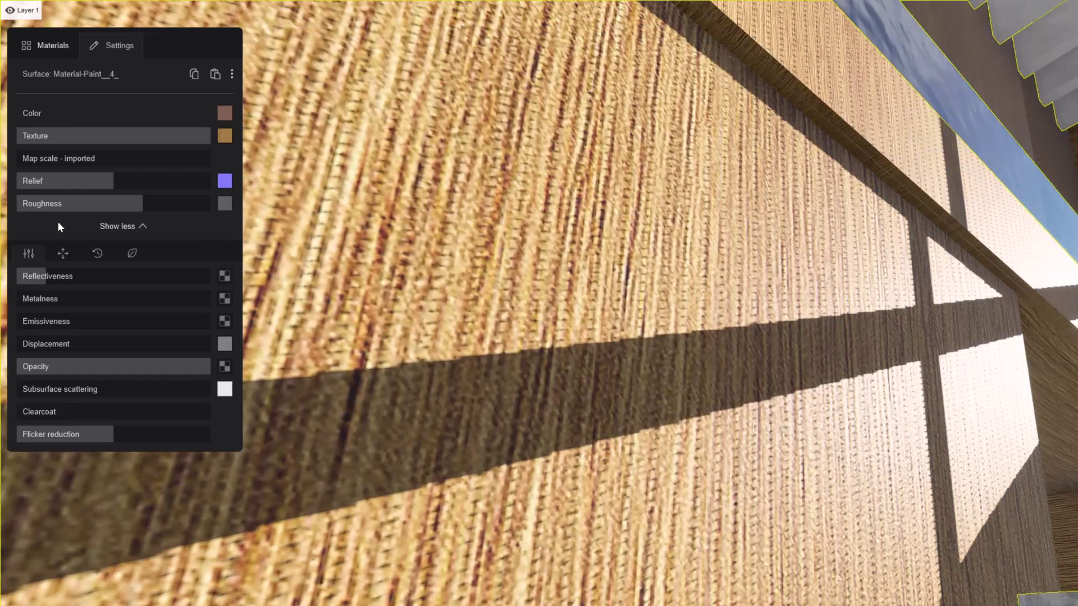
pyautogui.click(74, 258)
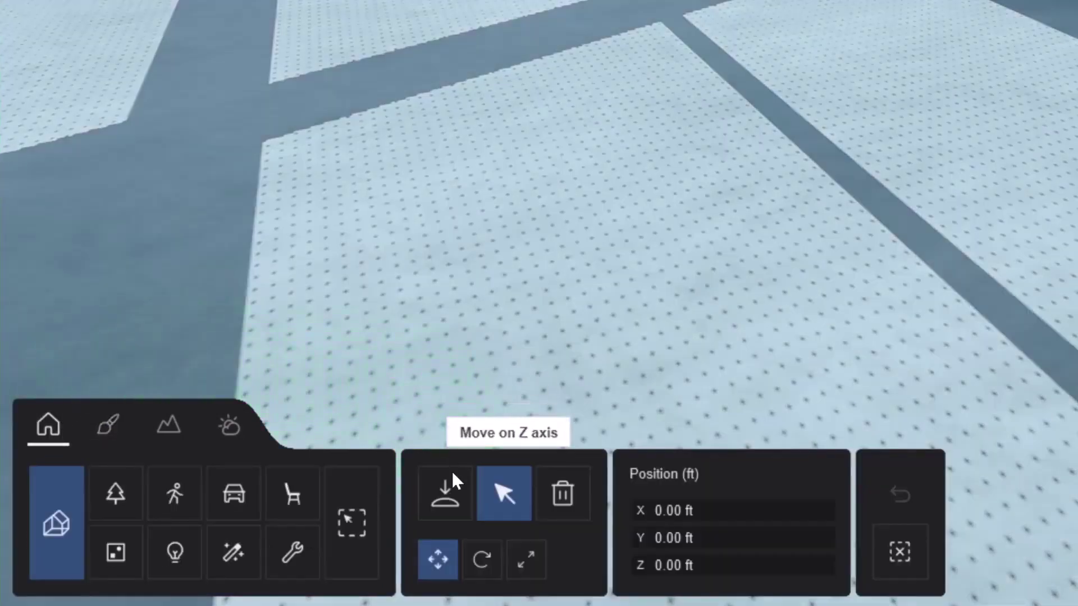
# Switch to Place mode and open the Seating category of the Furniture library
pyautogui.click(454, 502)
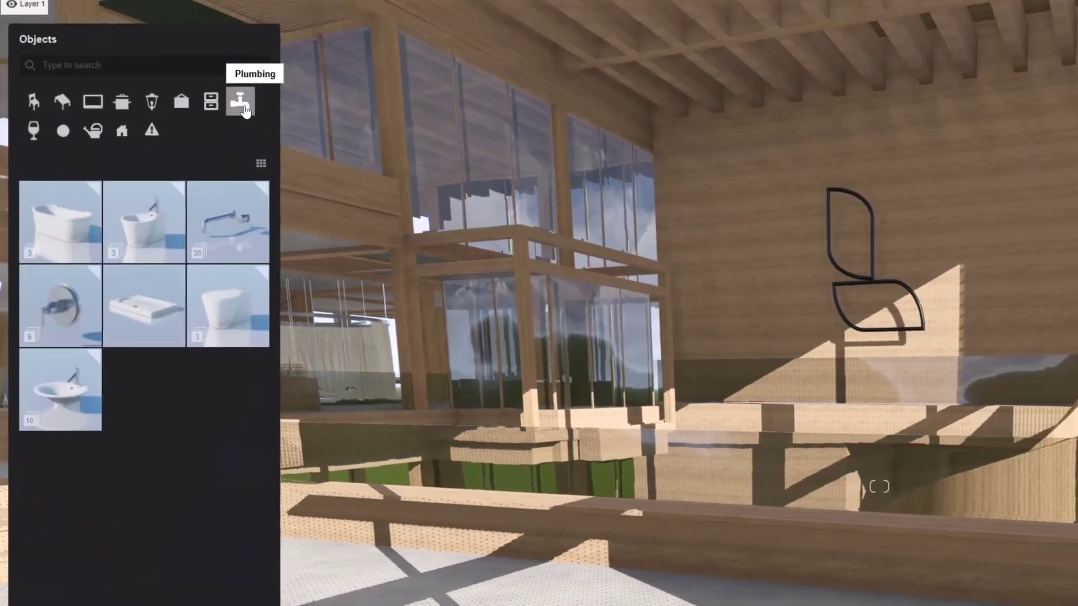
pyautogui.click(210, 112)
pyautogui.click(183, 113)
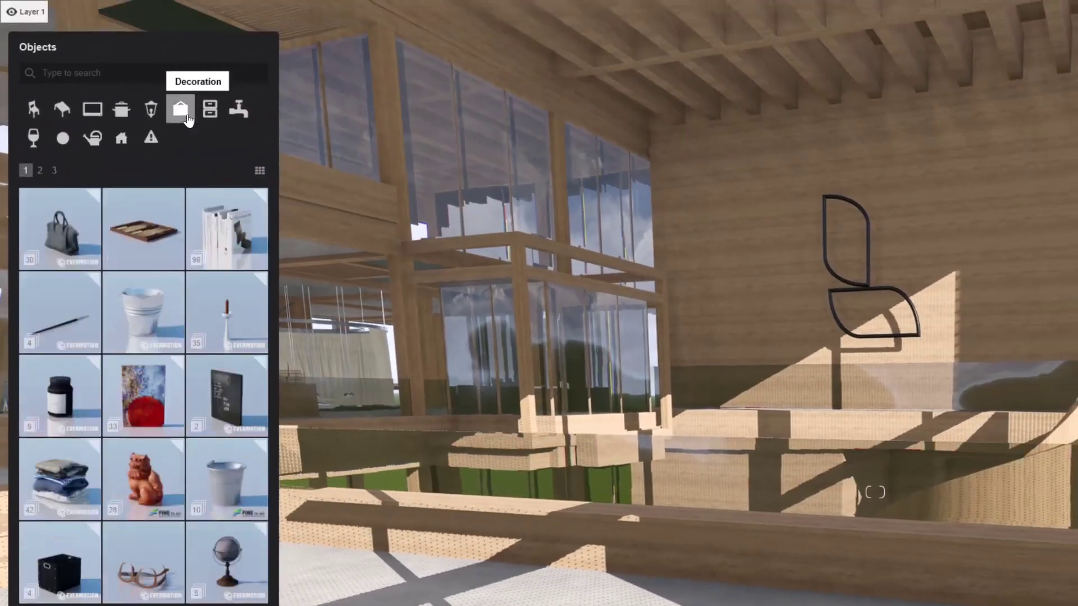
pyautogui.click(150, 109)
pyautogui.click(121, 109)
pyautogui.click(92, 109)
pyautogui.click(62, 110)
pyautogui.click(34, 111)
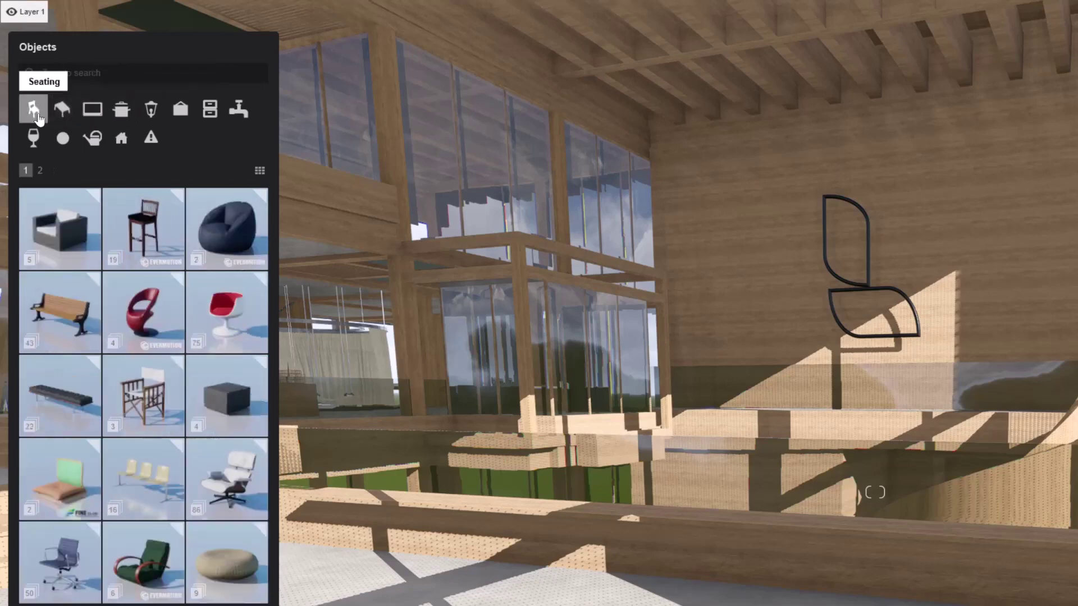
# Browse the sofa collection and run a search in the object library
pyautogui.click(82, 238)
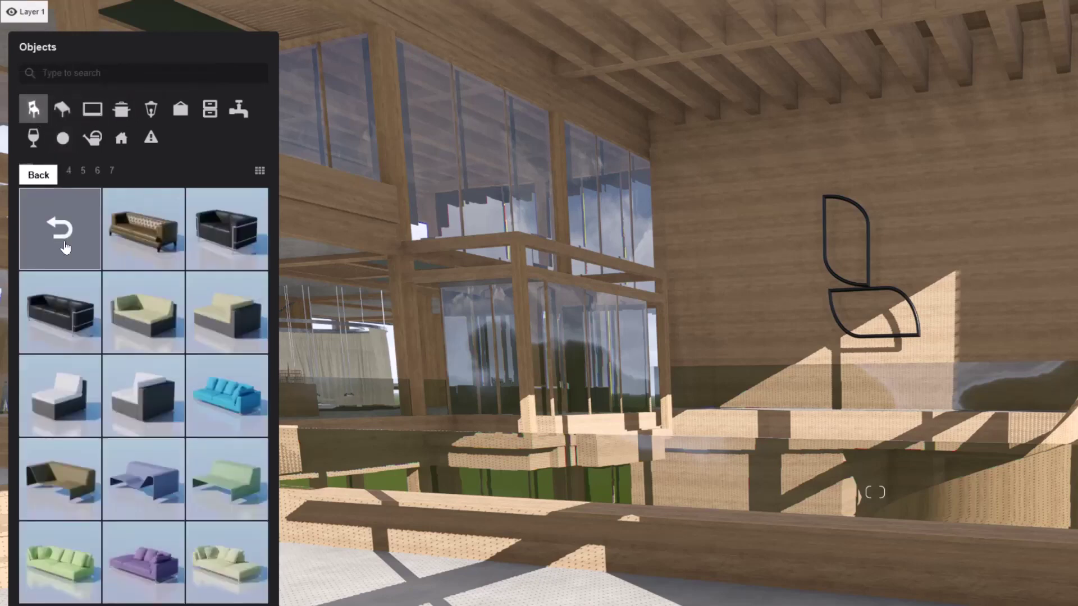
pyautogui.scroll(-5, 66, 247)
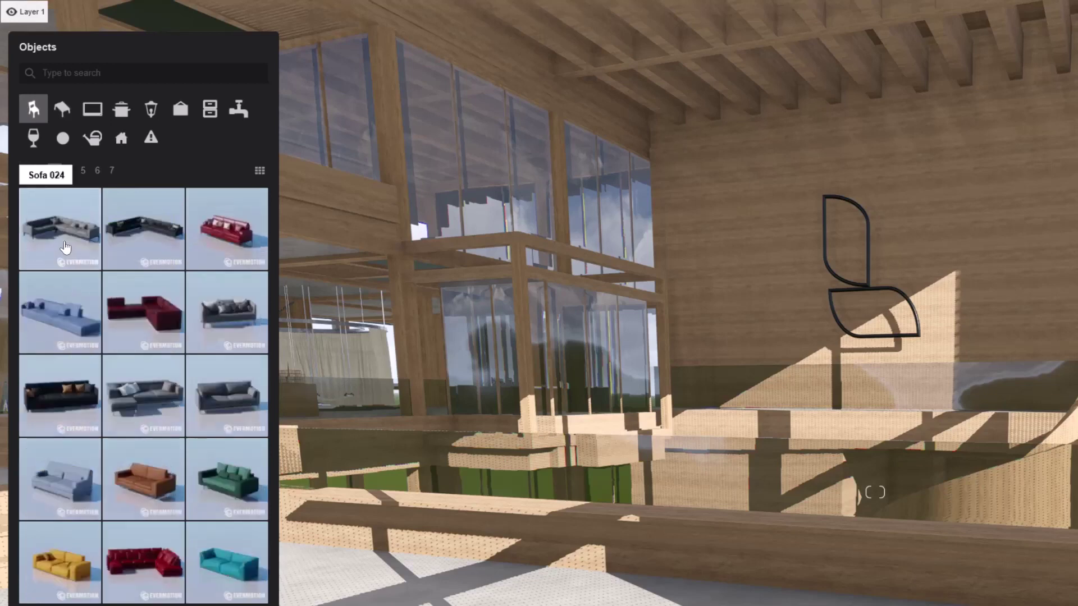
pyautogui.scroll(-2, 66, 247)
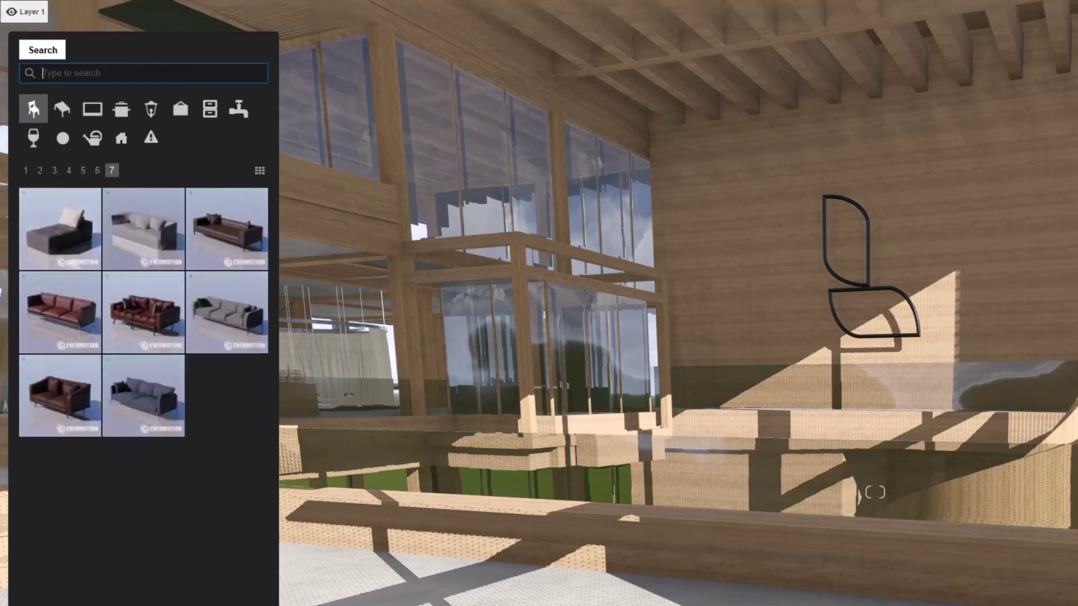
pyautogui.press('Return')
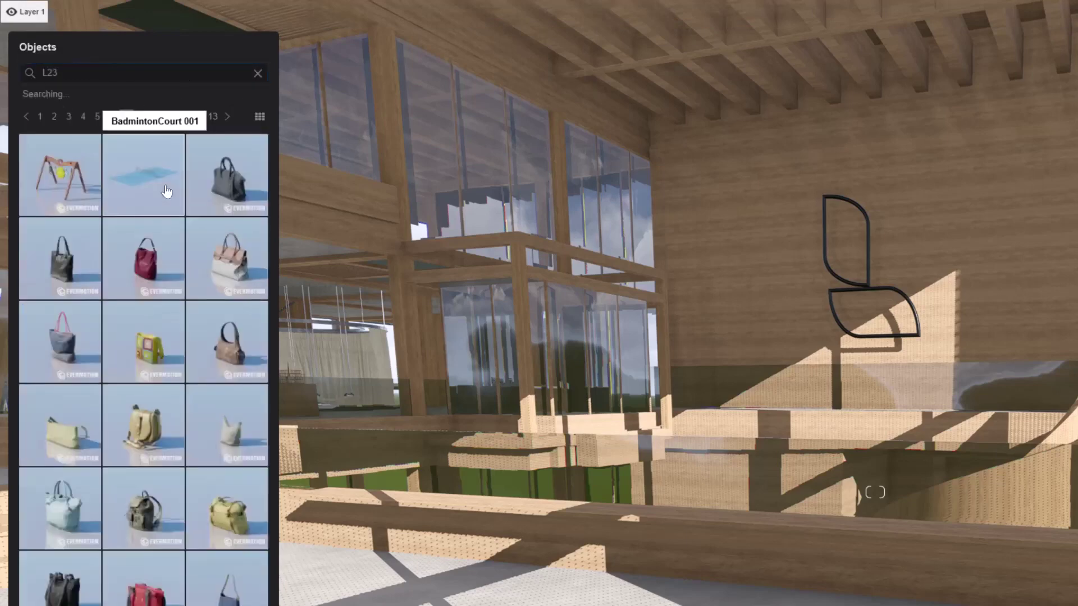
pyautogui.scroll(-2, 166, 191)
pyautogui.scroll(-2, 166, 191)
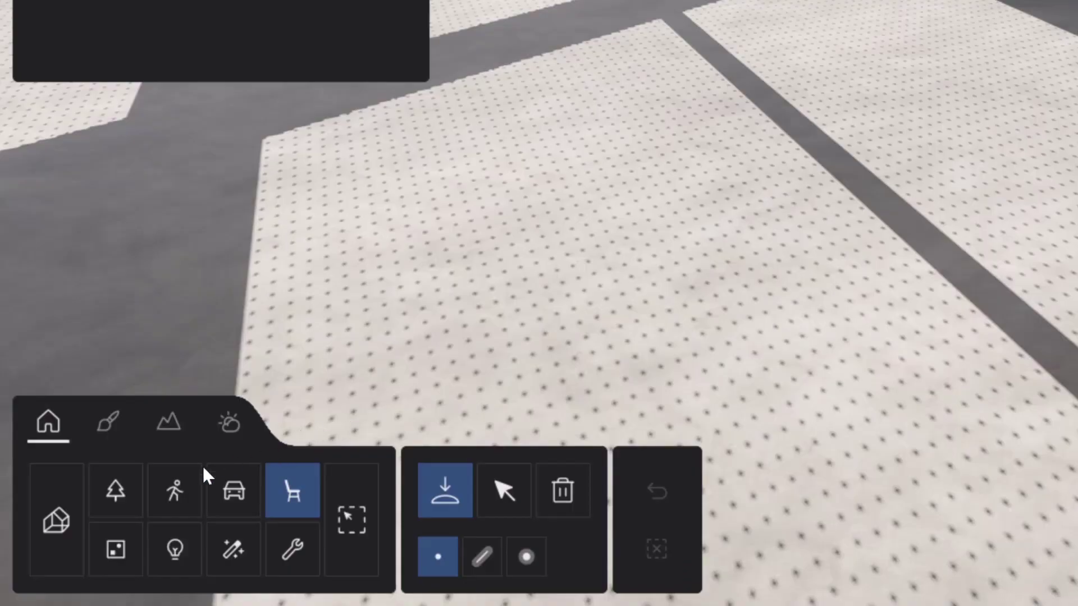
# Place an idle Man Caucasian 0029 figure on the atrium floor
pyautogui.click(188, 508)
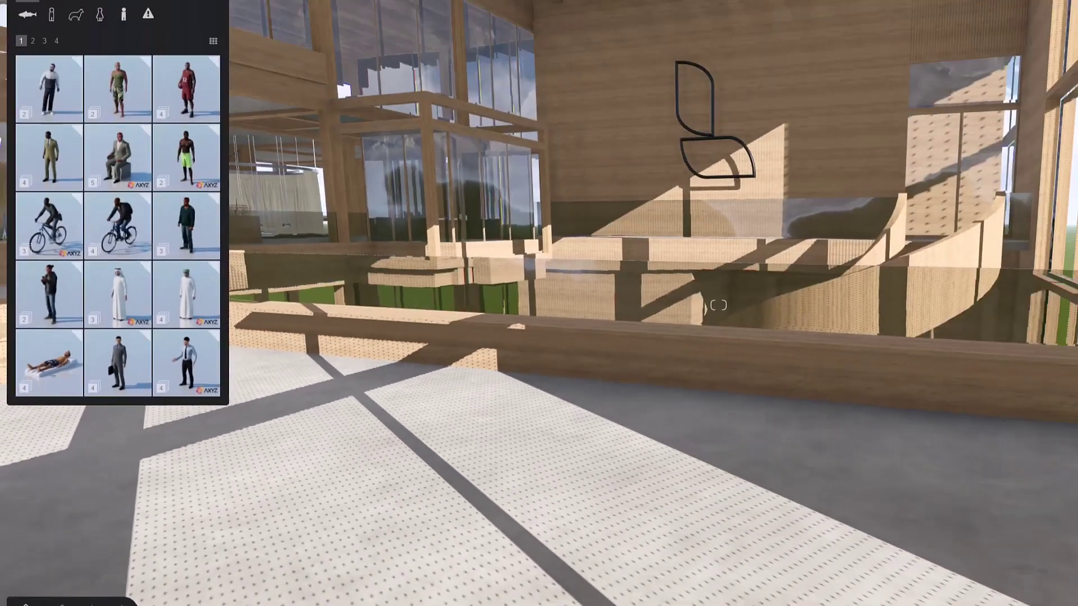
pyautogui.moveTo(171, 177)
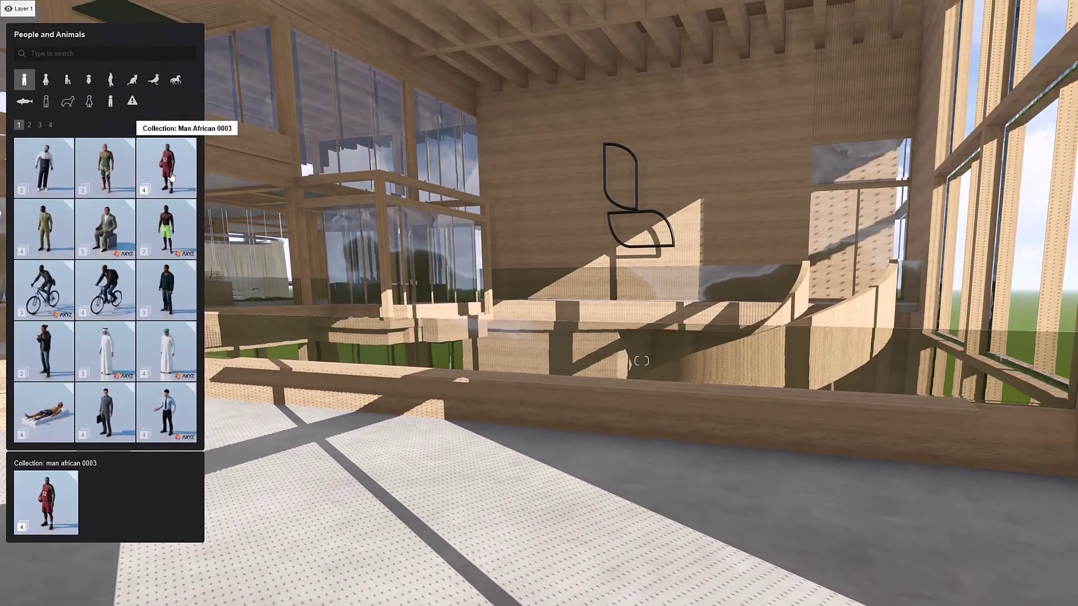
pyautogui.scroll(-2, 171, 177)
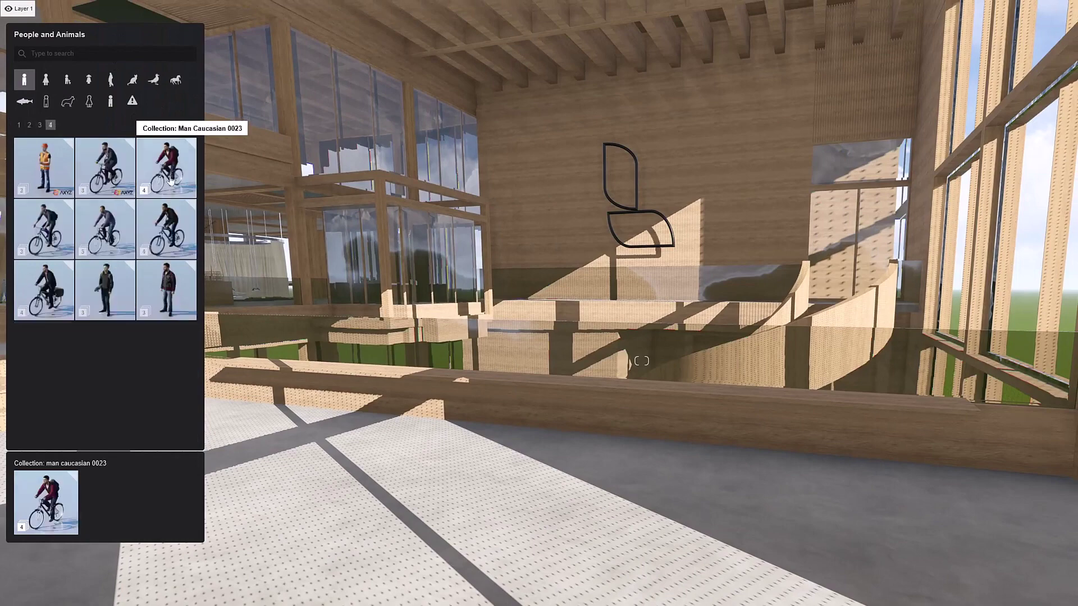
pyautogui.click(169, 297)
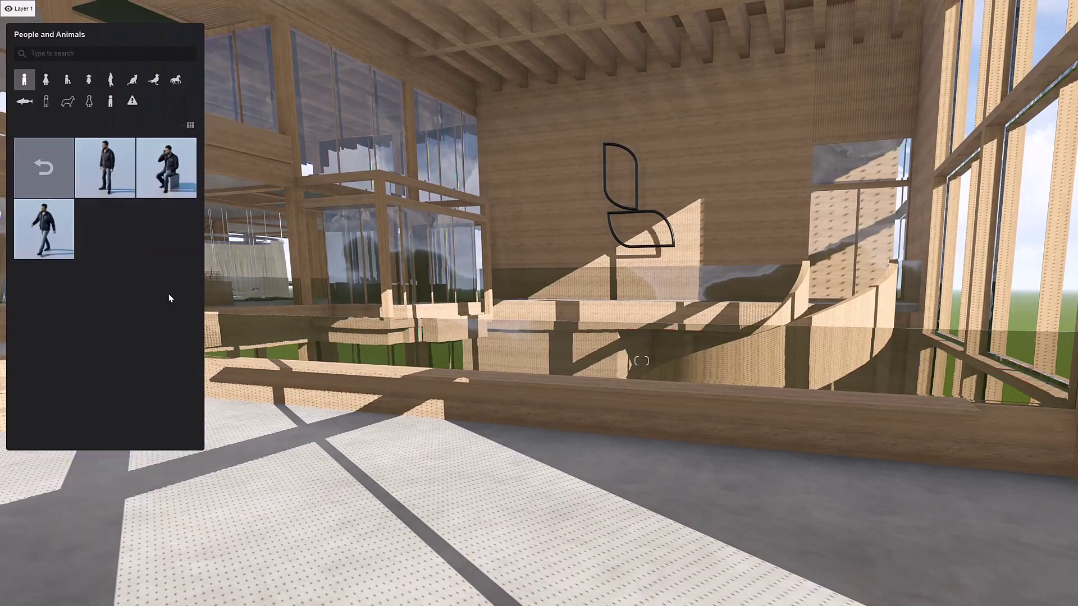
pyautogui.click(112, 195)
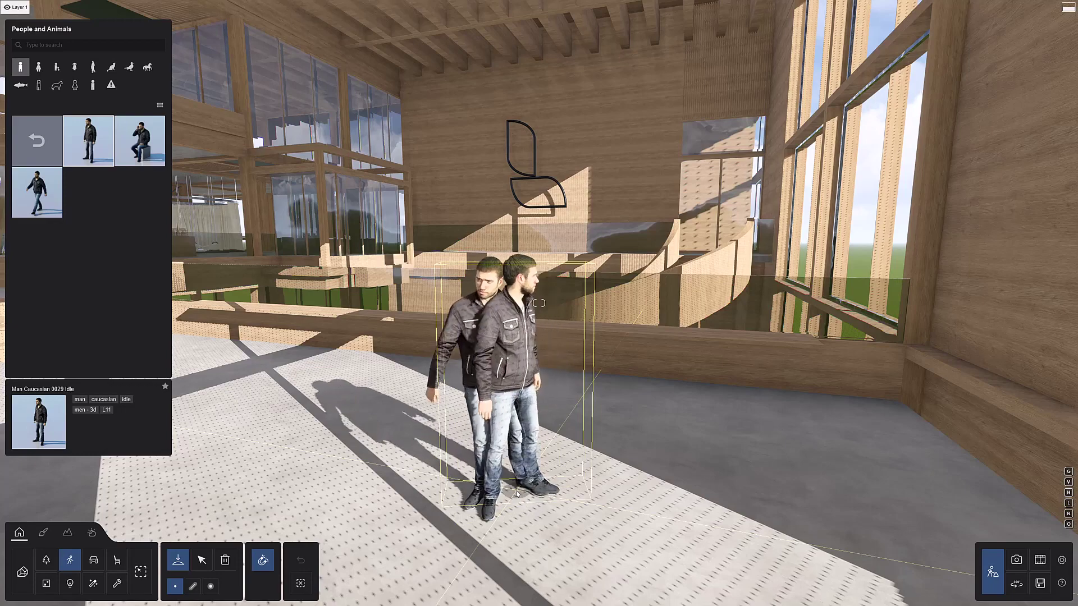
pyautogui.click(503, 491)
# Place two women at the right of the room, including a walking Woman Caucasian 0017
pyautogui.click(37, 140)
pyautogui.click(95, 159)
pyautogui.click(39, 67)
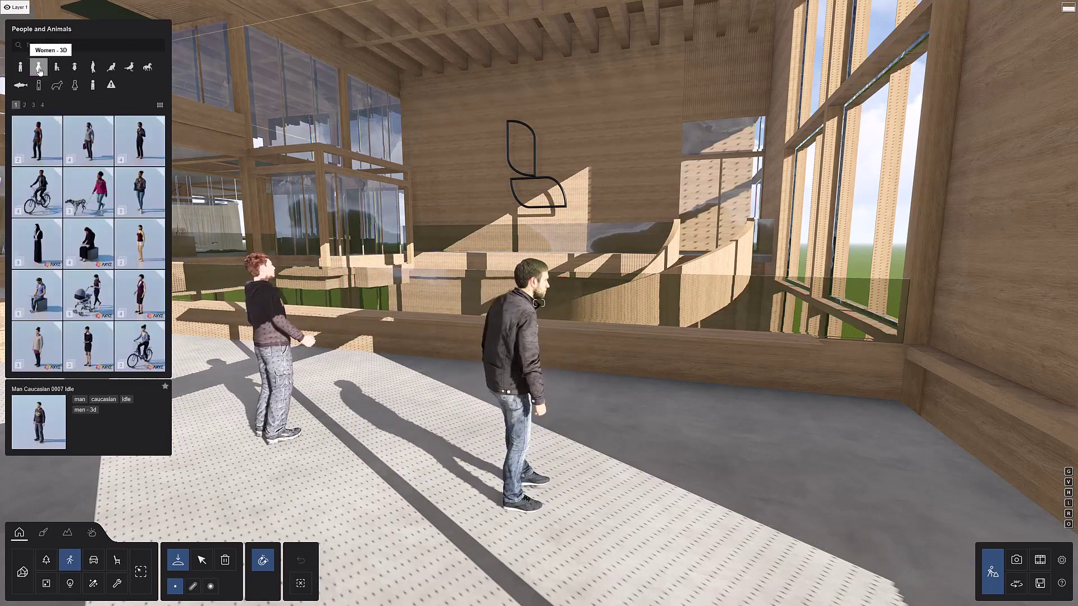
pyautogui.click(100, 155)
pyautogui.click(676, 429)
pyautogui.click(36, 141)
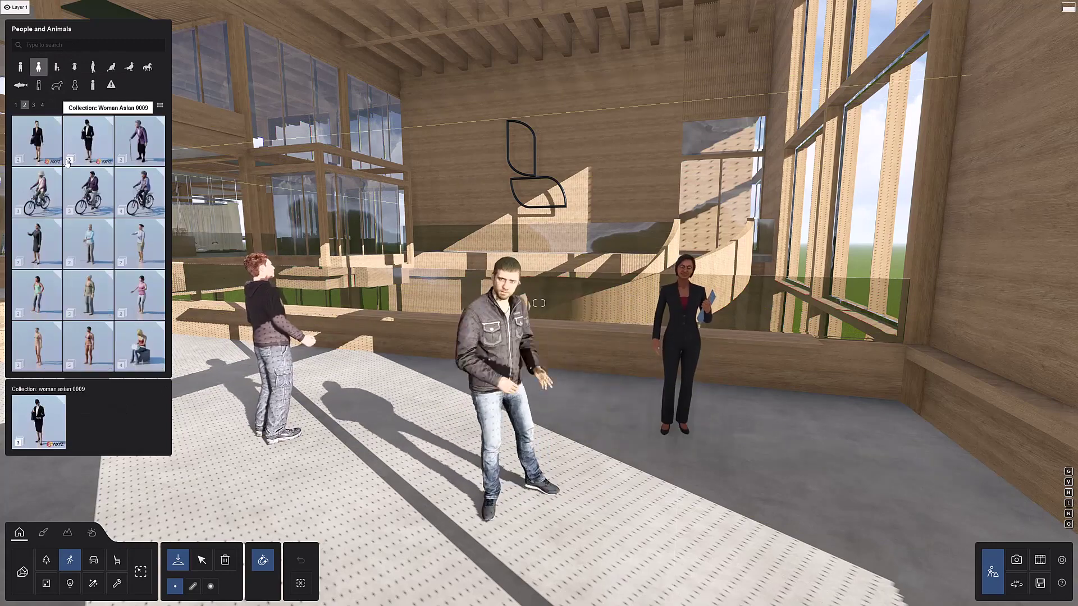
pyautogui.click(142, 199)
pyautogui.click(828, 449)
# Select the left and centre men and drag them to new spots on the floor
pyautogui.click(201, 560)
pyautogui.click(278, 437)
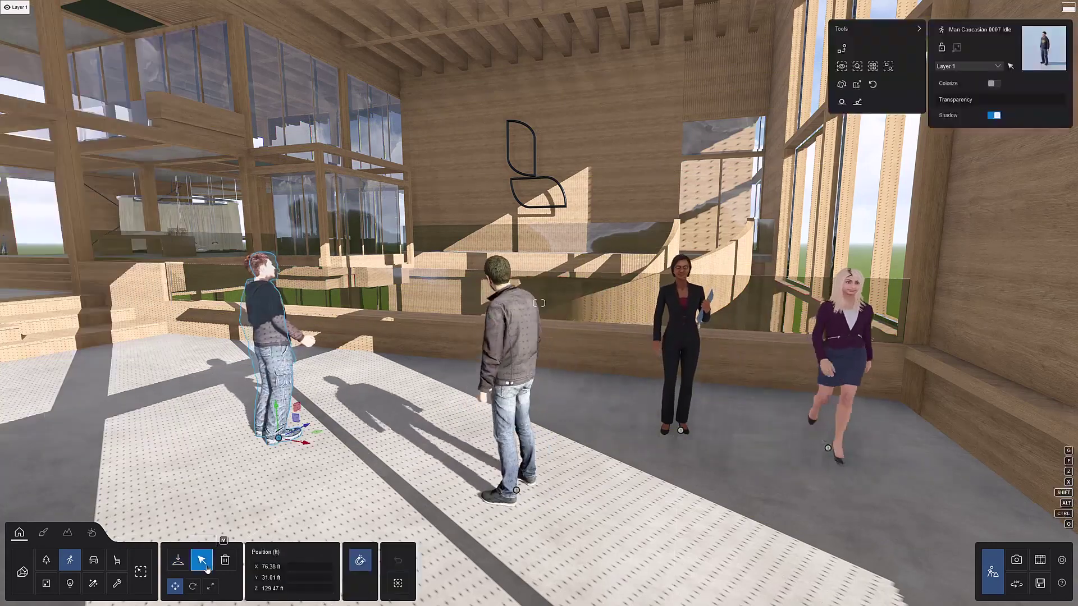
pyautogui.moveTo(305, 459); pyautogui.dragTo(333, 419)
pyautogui.moveTo(519, 414); pyautogui.dragTo(550, 441)
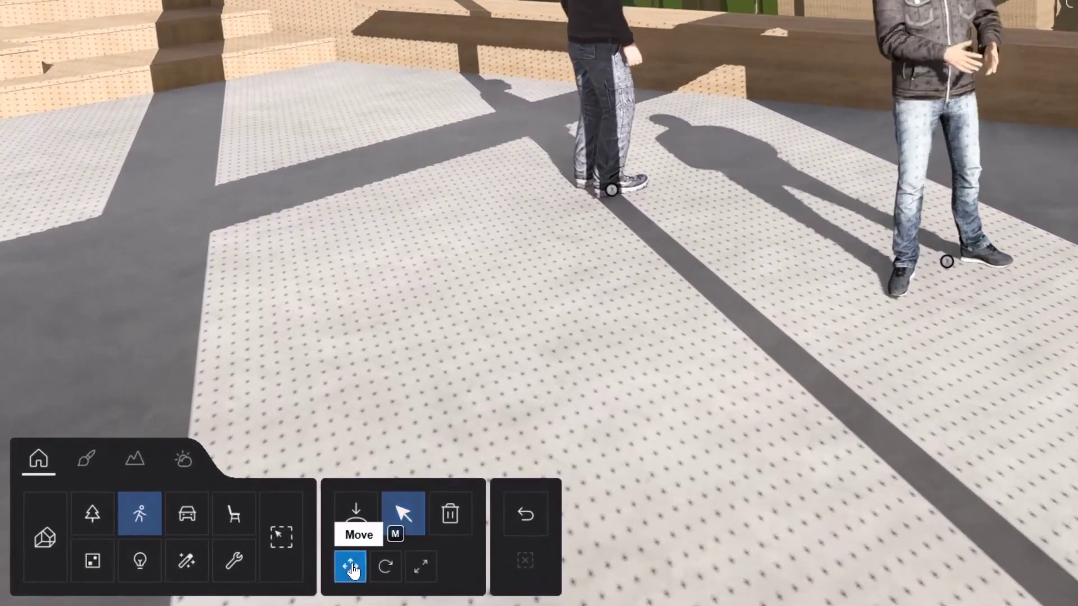
pyautogui.click(394, 572)
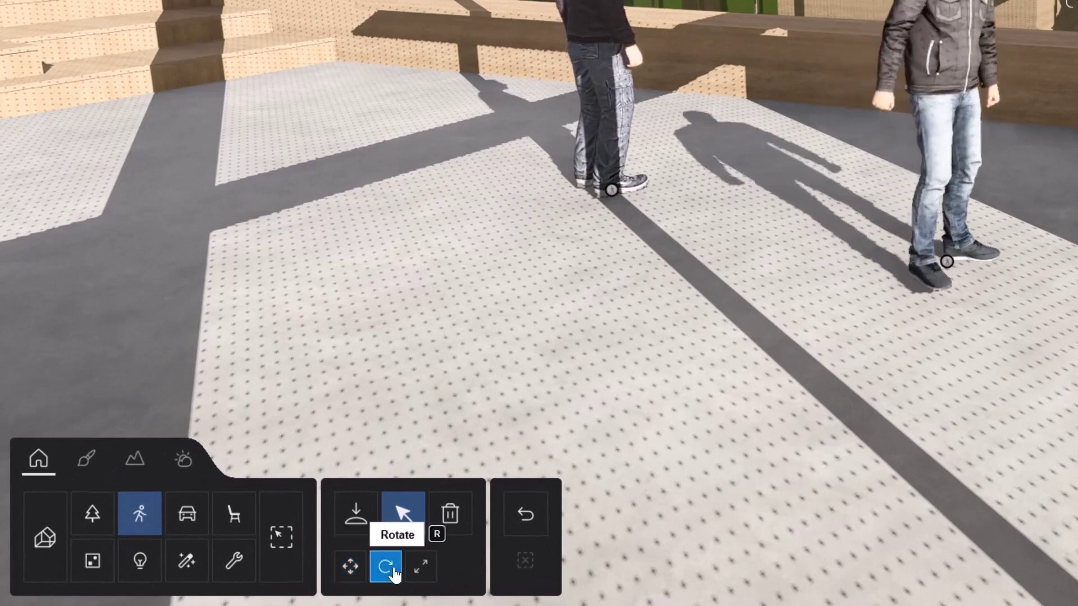
pyautogui.click(428, 573)
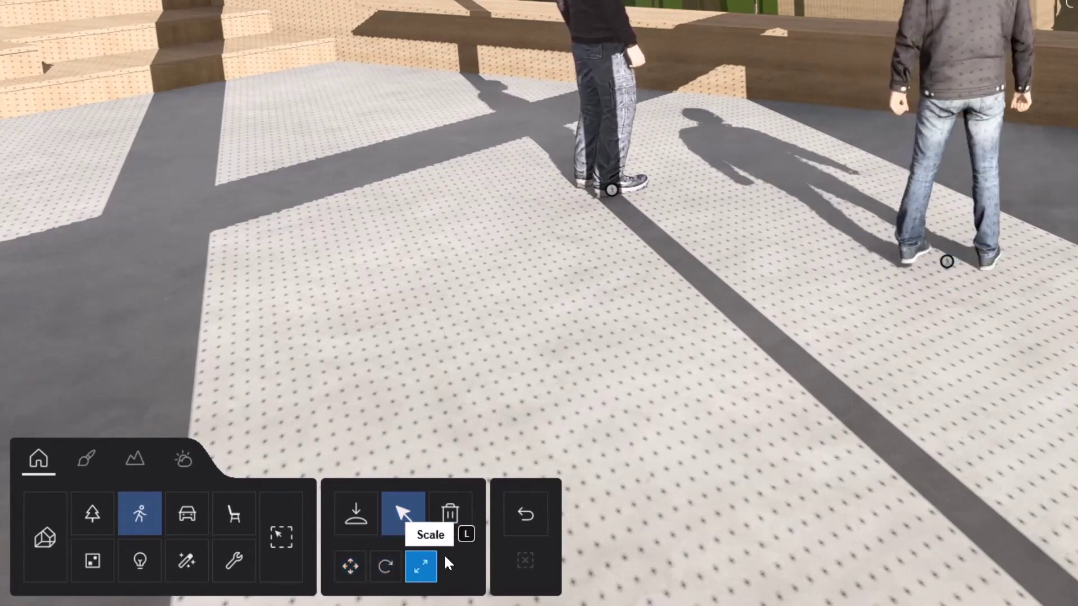
pyautogui.click(462, 529)
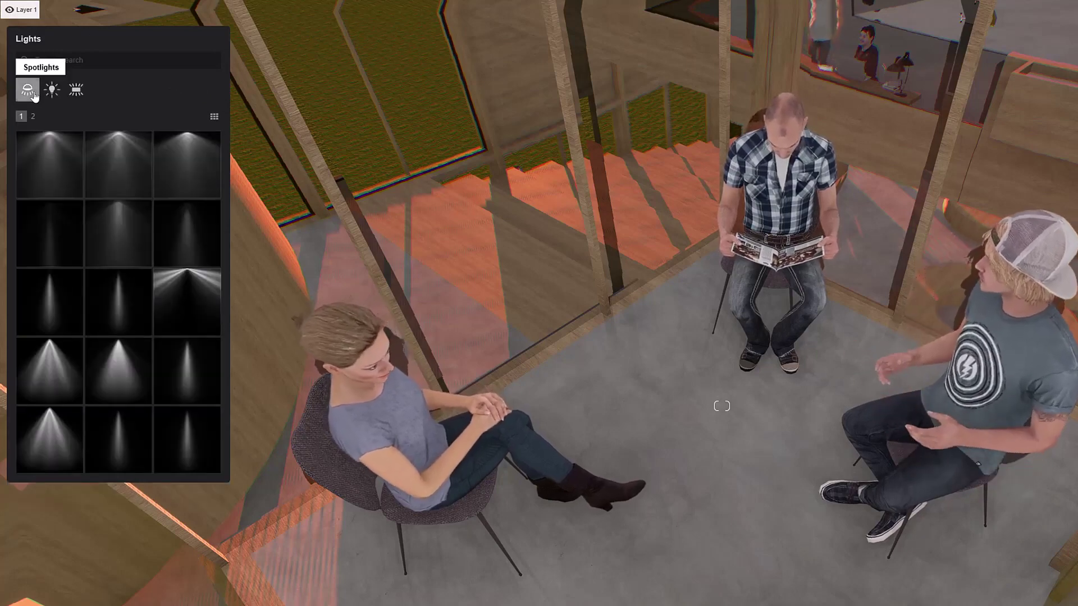
# Drag an Omni Light from the Omni lights presets in among the seated people
pyautogui.click(51, 91)
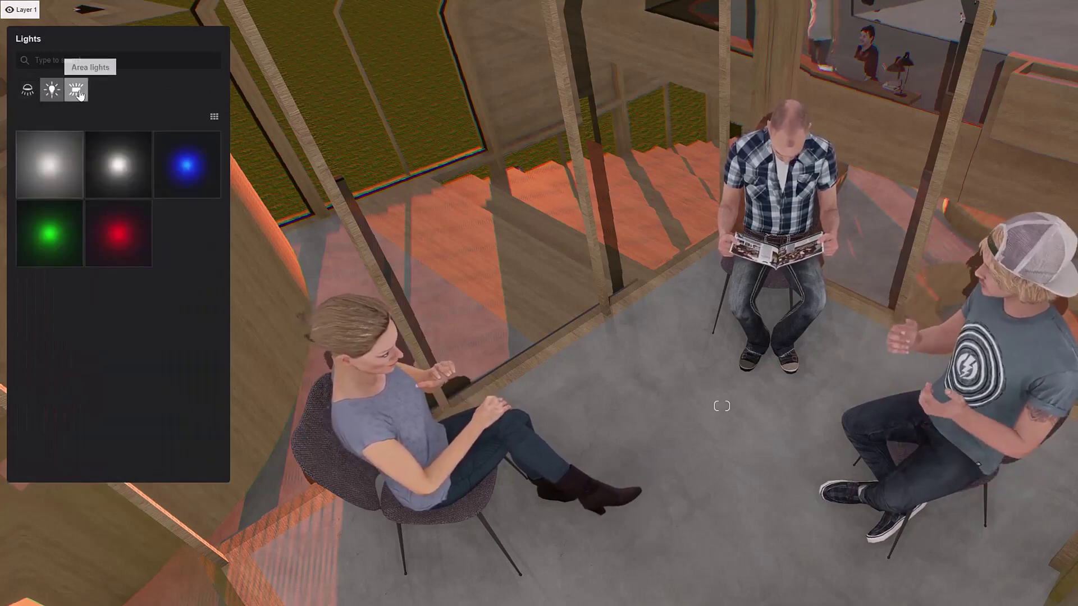
pyautogui.click(77, 91)
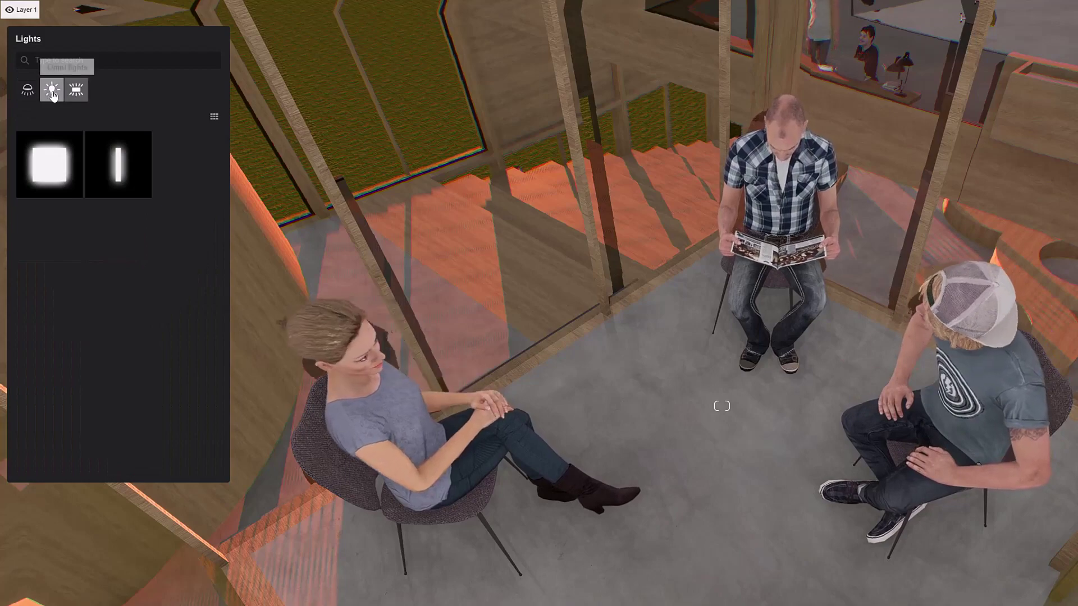
pyautogui.click(52, 90)
pyautogui.moveTo(133, 180)
pyautogui.moveTo(133, 180); pyautogui.dragTo(701, 465)
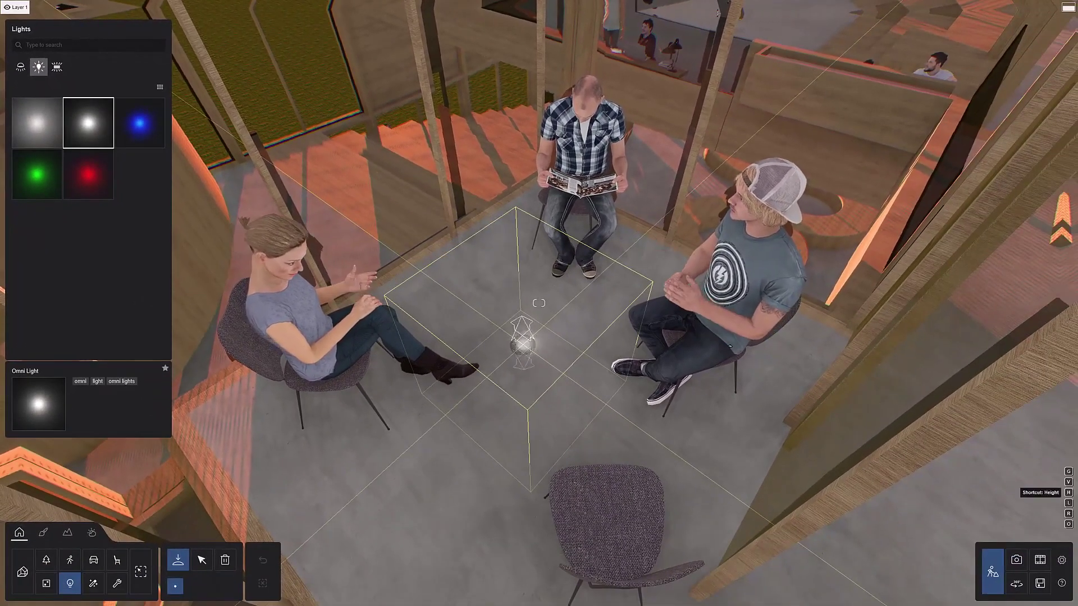
# Raise the omni light above the floor and increase its brightness to 6730 lum
pyautogui.press('h')
pyautogui.moveTo(523, 348); pyautogui.dragTo(523, 314)
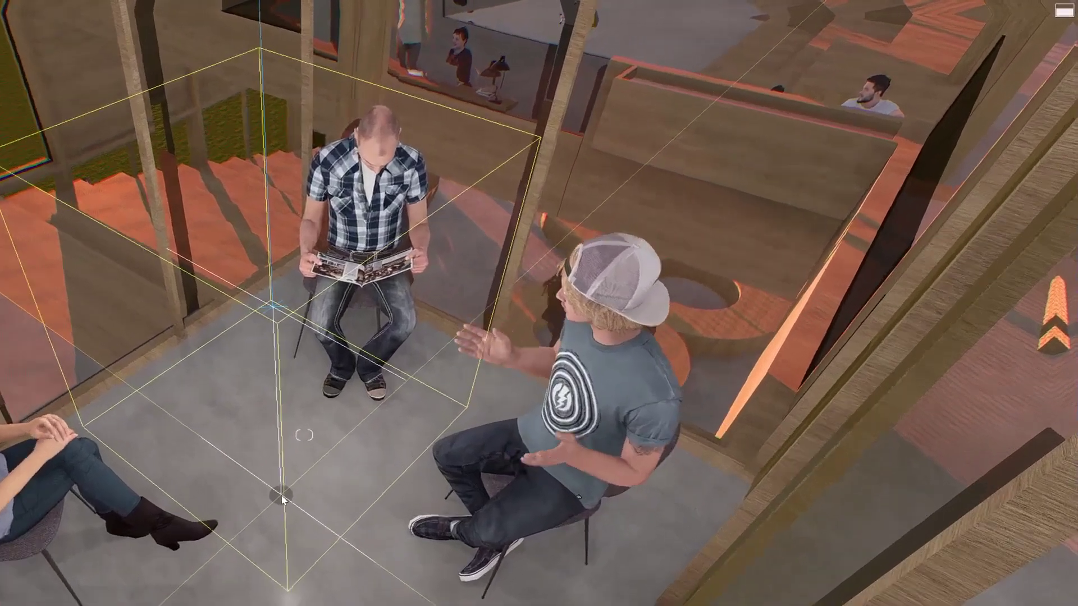
pyautogui.click(524, 348)
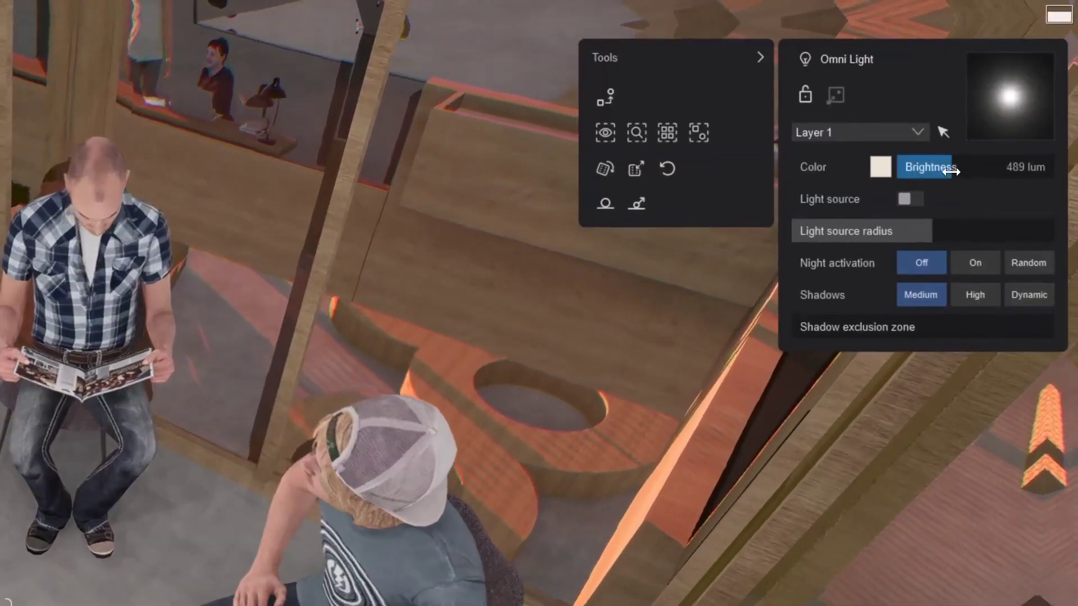
pyautogui.moveTo(952, 166); pyautogui.dragTo(987, 176)
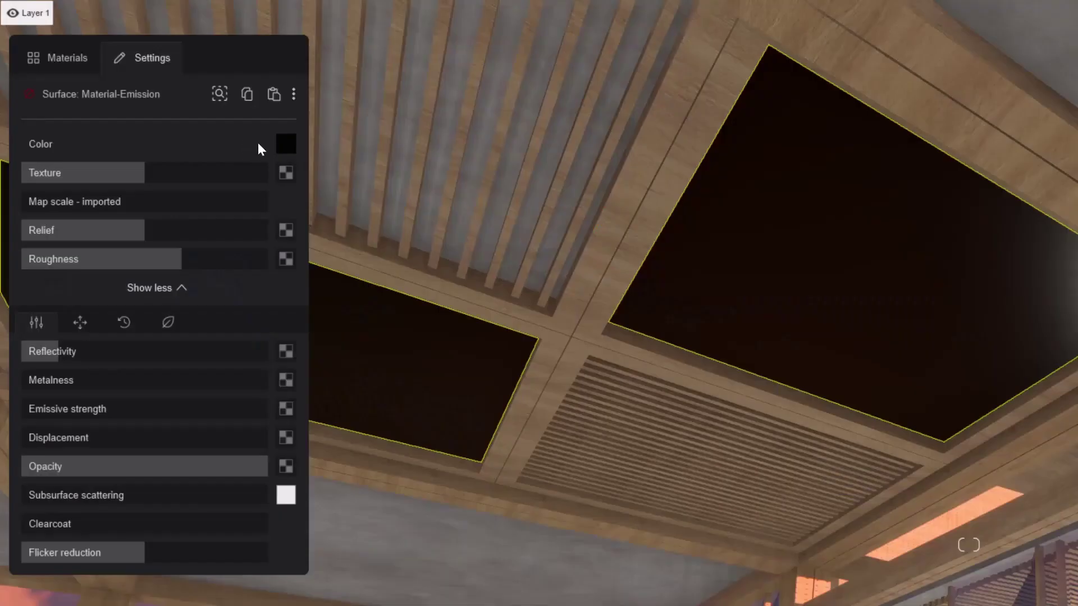
# Set the Material-Emission colour to white and raise emissive strength to 1655 nits
pyautogui.click(287, 149)
pyautogui.click(330, 137)
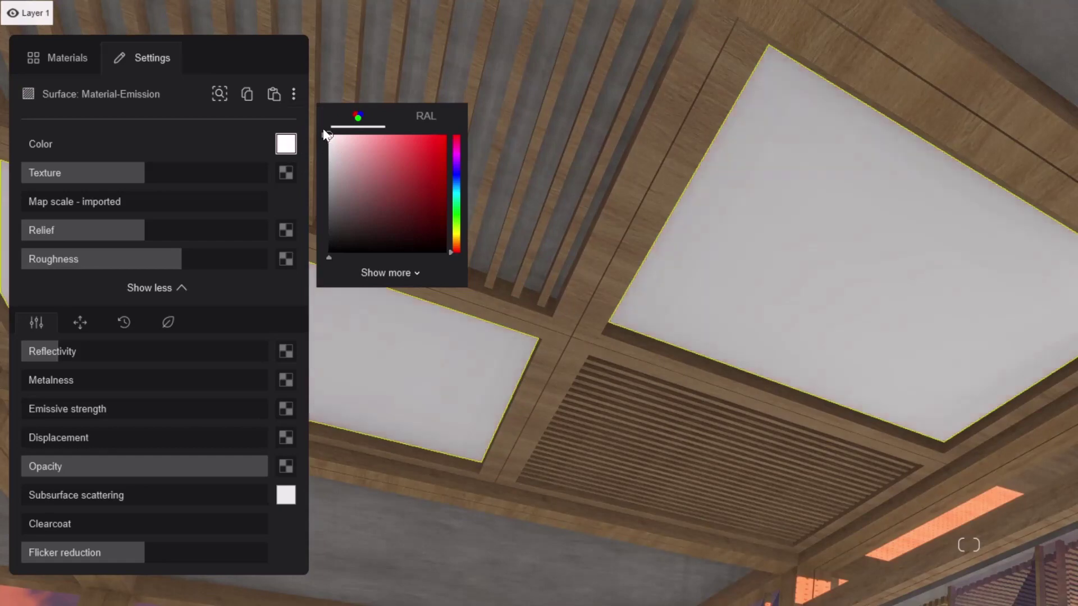
pyautogui.moveTo(49, 411); pyautogui.dragTo(156, 423)
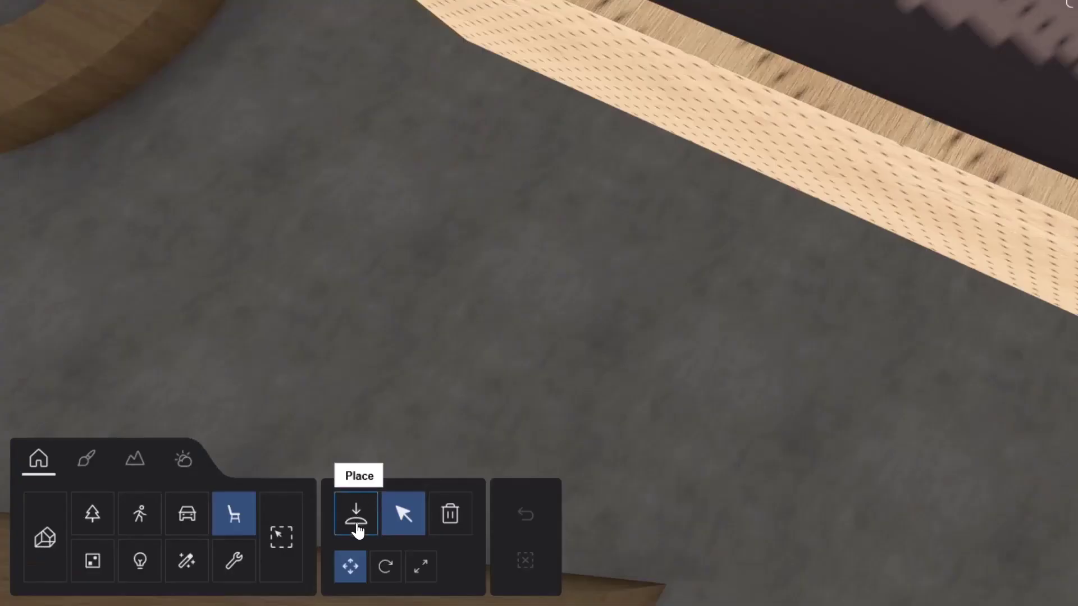
# Place two rotated Button Fern 001 plants from Fine-detail plants in the wooden planter
pyautogui.click(357, 520)
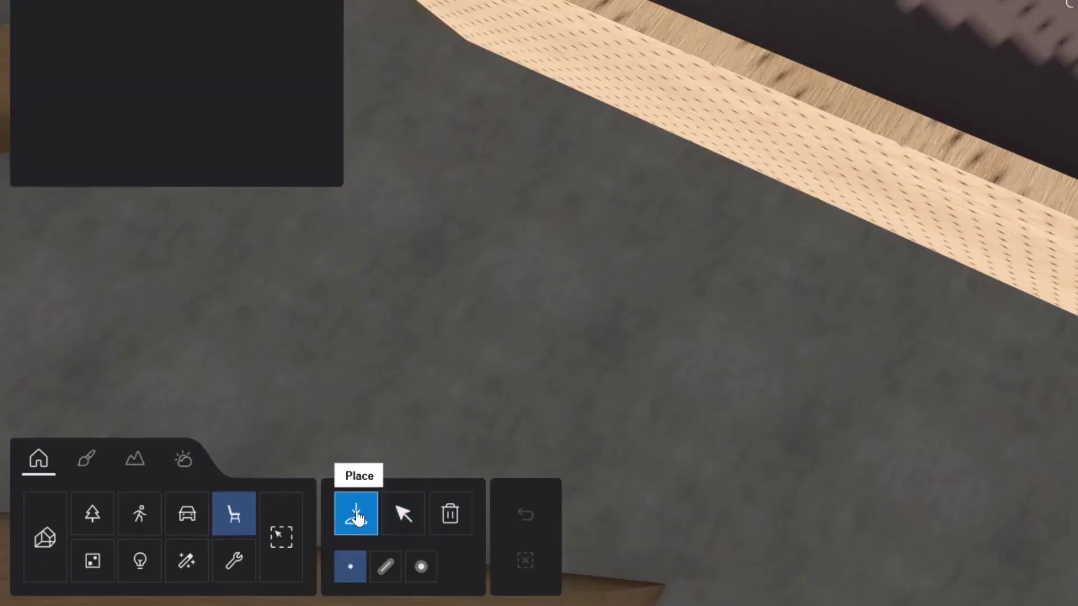
pyautogui.click(93, 521)
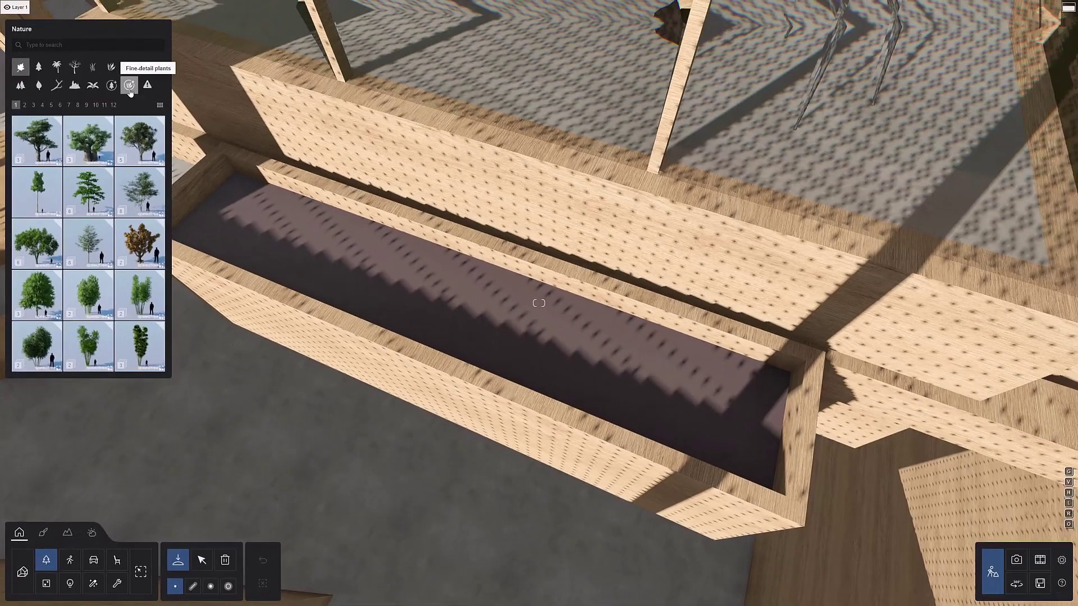
pyautogui.click(130, 86)
pyautogui.click(150, 152)
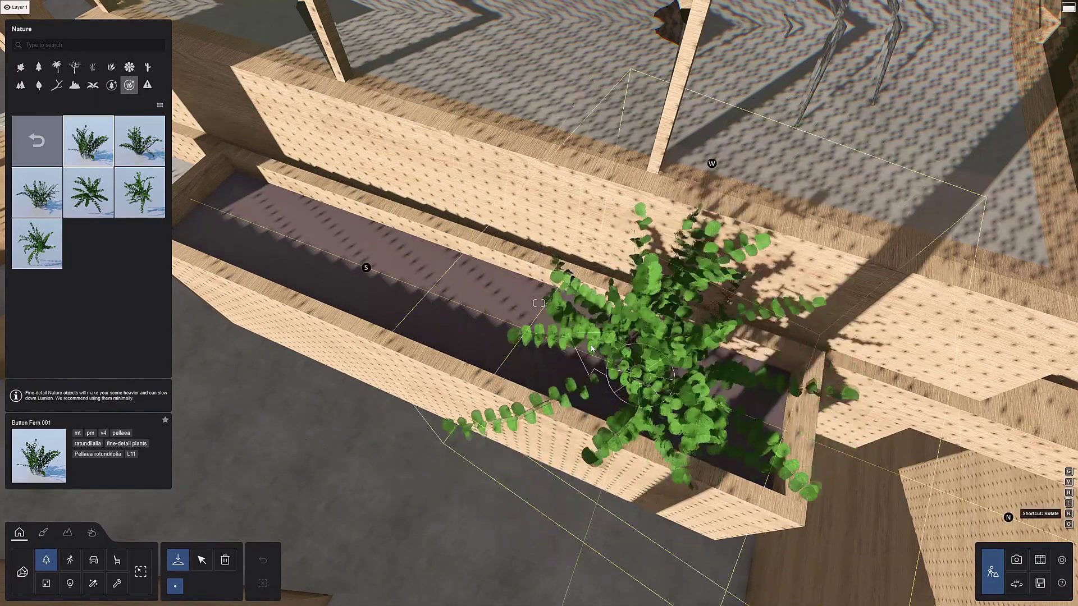
pyautogui.press('r')
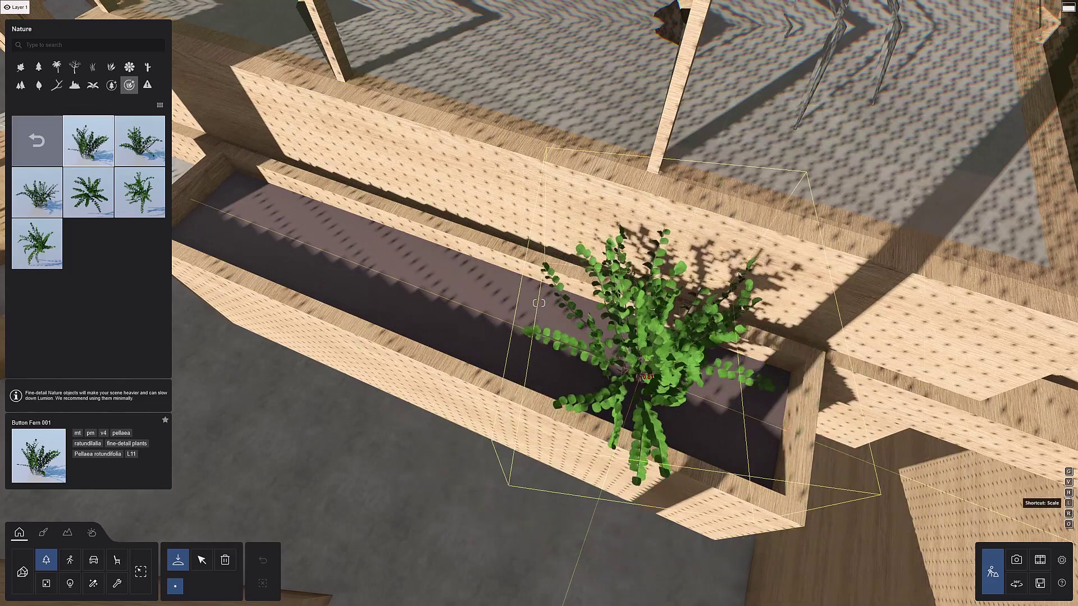
pyautogui.click(688, 397)
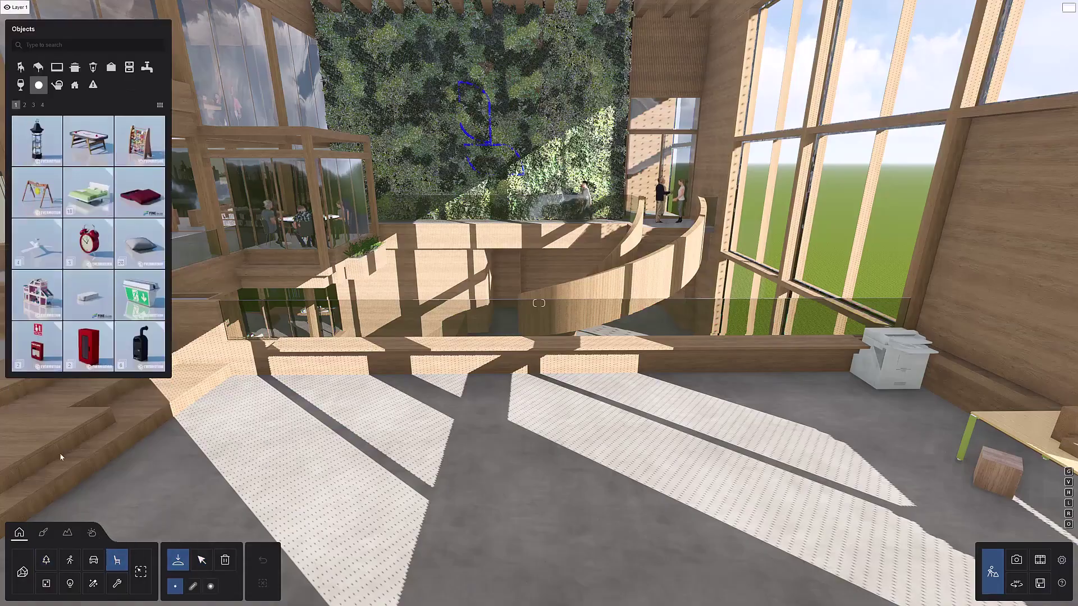
# Start a line placement from the Seating office chair variations with points along the desk
pyautogui.click(21, 68)
pyautogui.click(37, 345)
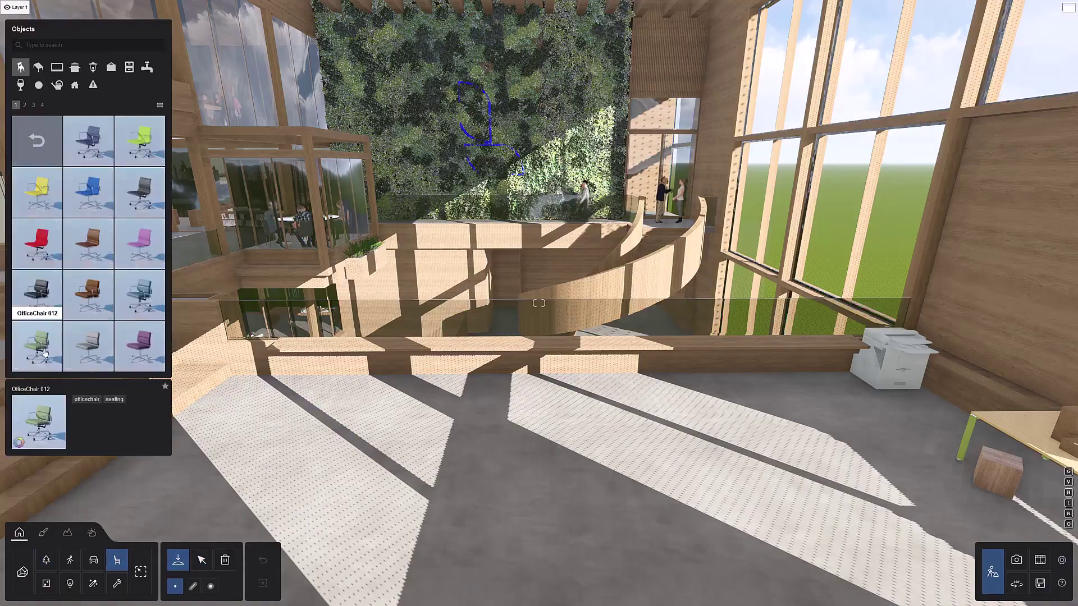
pyautogui.click(193, 587)
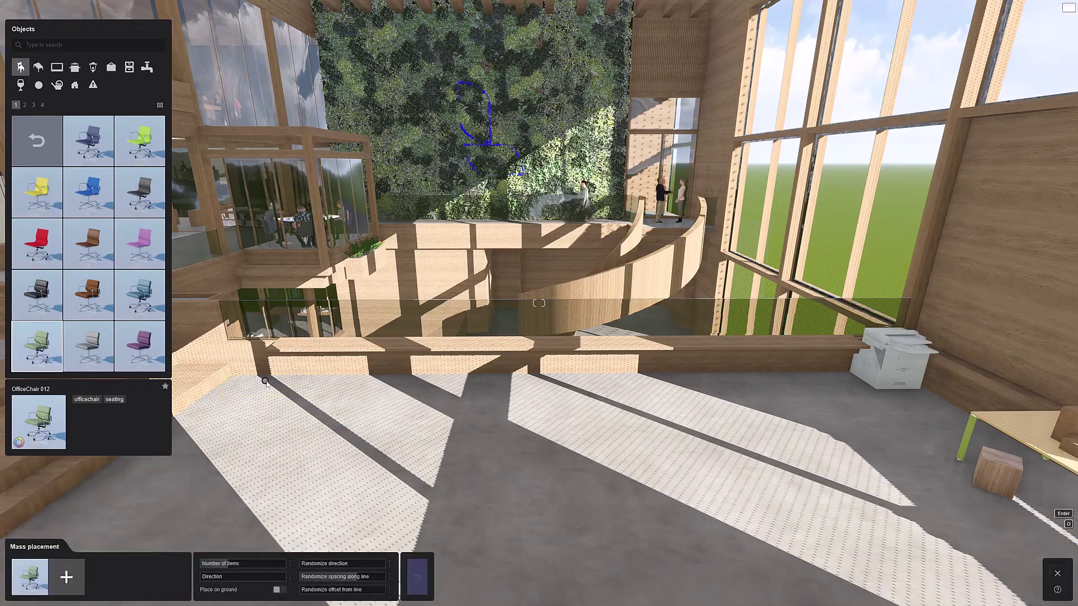
pyautogui.click(447, 385)
pyautogui.click(612, 382)
pyautogui.click(757, 384)
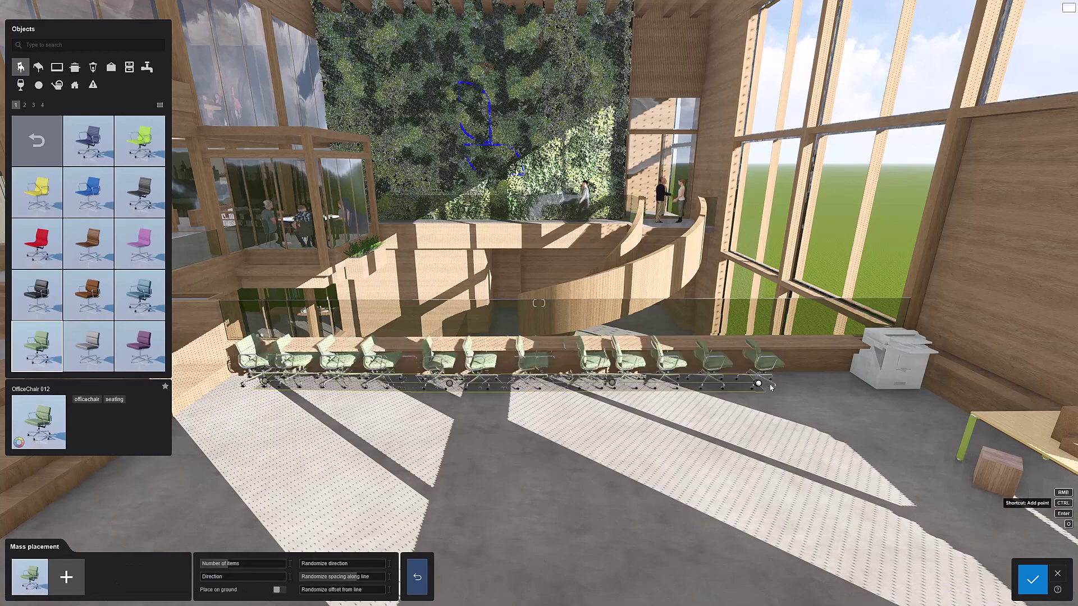
pyautogui.click(842, 384)
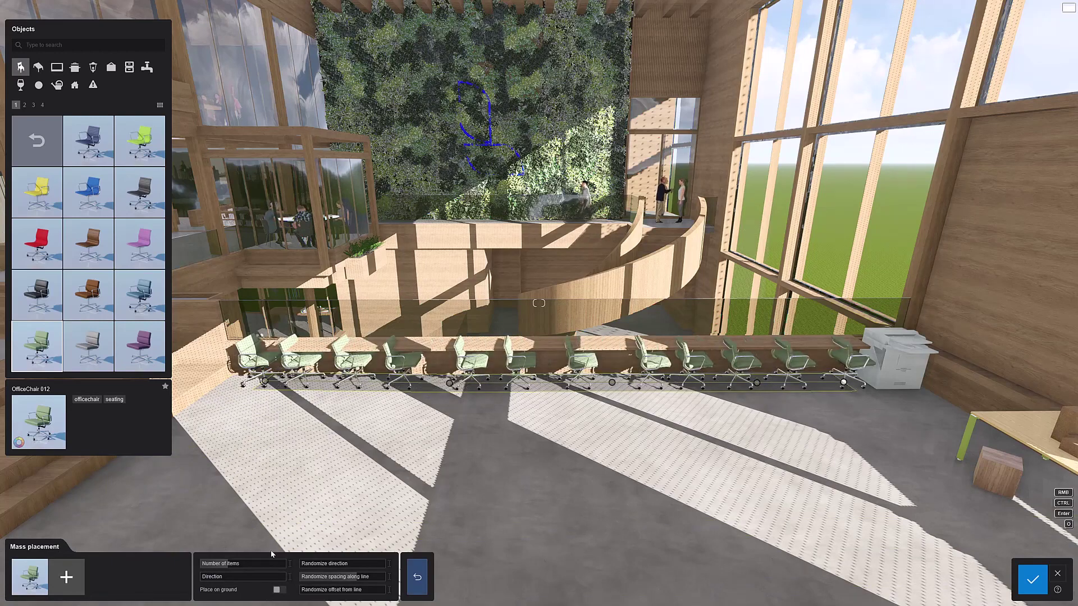
# Reduce the row to 8 items with uneven spacing and add Laptop 002 to the set
pyautogui.moveTo(250, 560); pyautogui.dragTo(220, 581)
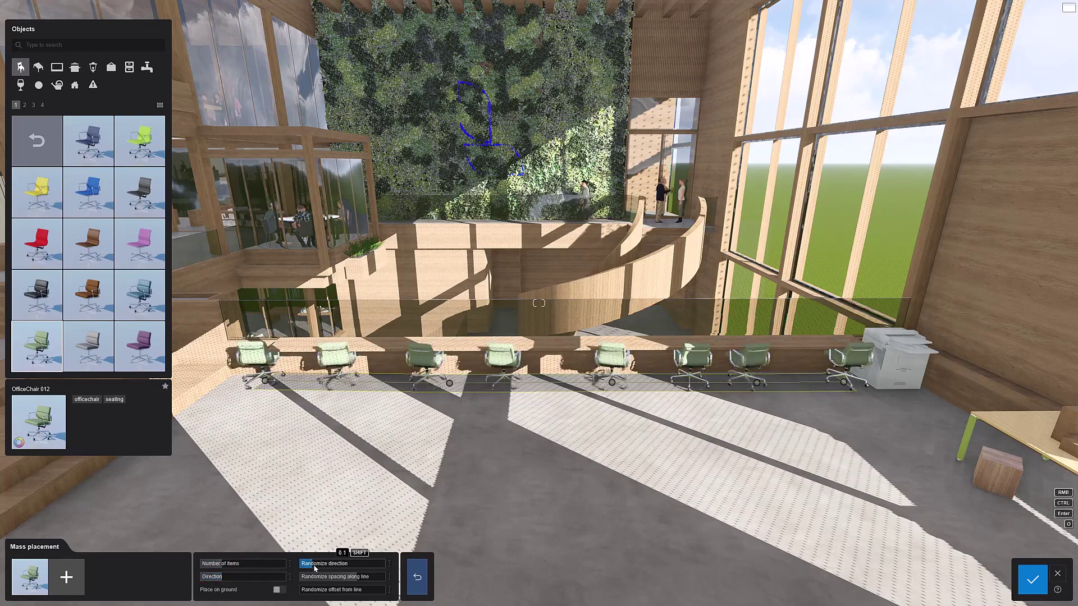
pyautogui.moveTo(315, 577); pyautogui.dragTo(390, 588)
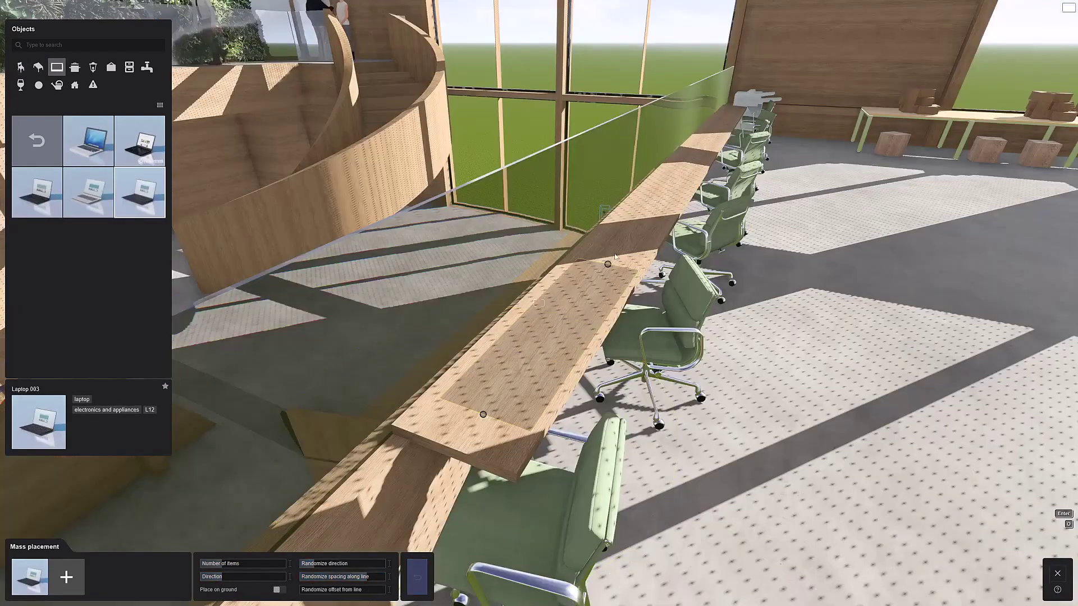
pyautogui.moveTo(263, 579); pyautogui.dragTo(323, 579)
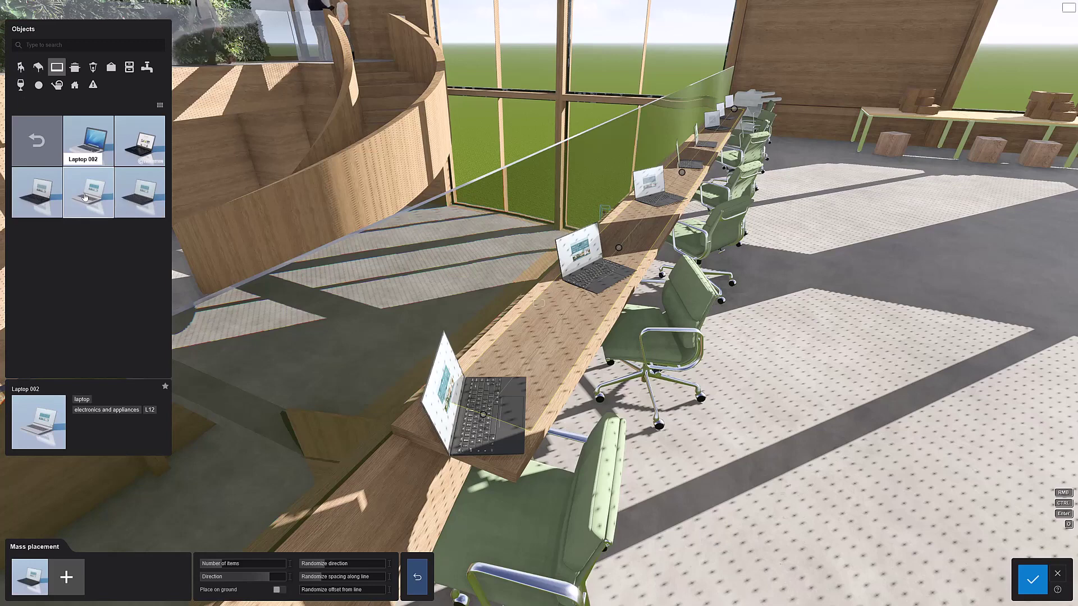
pyautogui.click(69, 579)
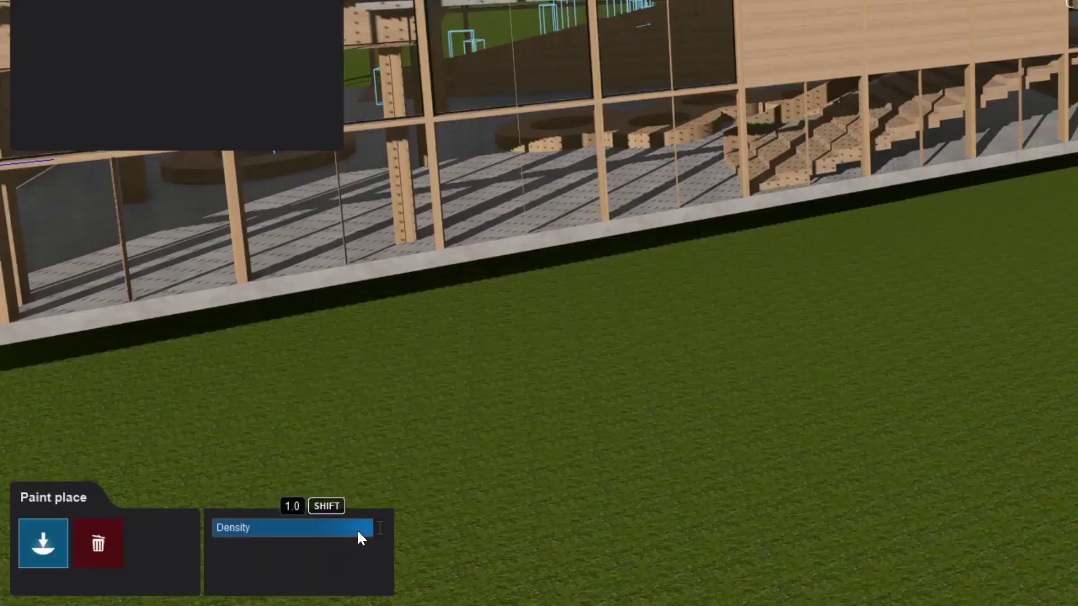
# Paint AmericanElm2 trees on the lawn at density about 0.5, erasing foreground and lakeside extras
pyautogui.moveTo(360, 538)
pyautogui.mouseDown()
pyautogui.moveTo(248, 542)
pyautogui.moveTo(519, 544)
pyautogui.moveTo(685, 531)
pyautogui.moveTo(818, 486)
pyautogui.moveTo(861, 408)
pyautogui.mouseUp()
pyautogui.moveTo(868, 371)
pyautogui.mouseDown()
pyautogui.moveTo(866, 347)
pyautogui.moveTo(842, 328)
pyautogui.moveTo(774, 316)
pyautogui.mouseUp()
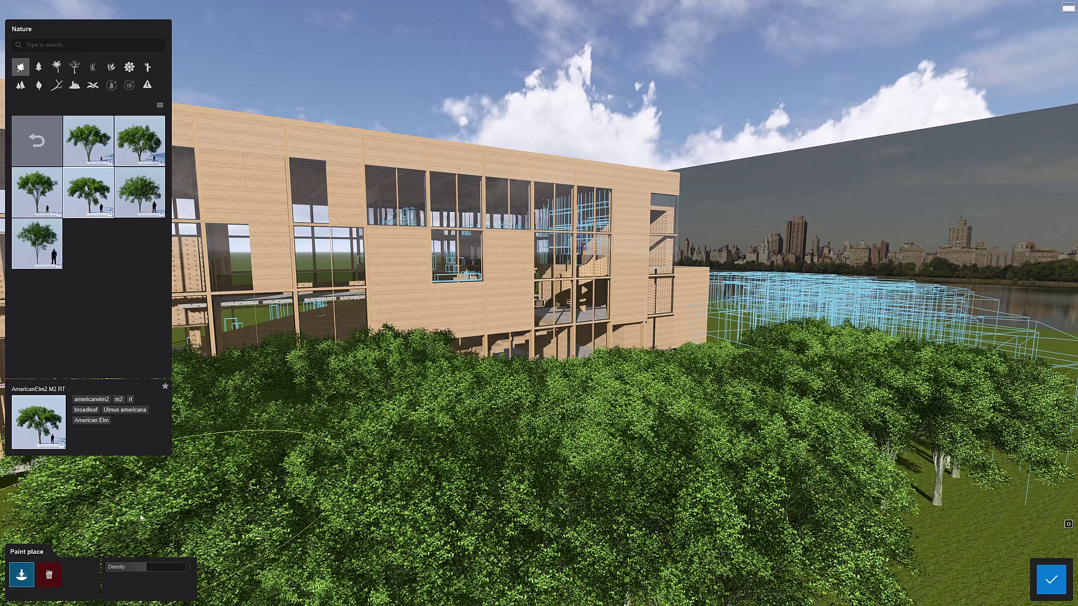
pyautogui.click(49, 579)
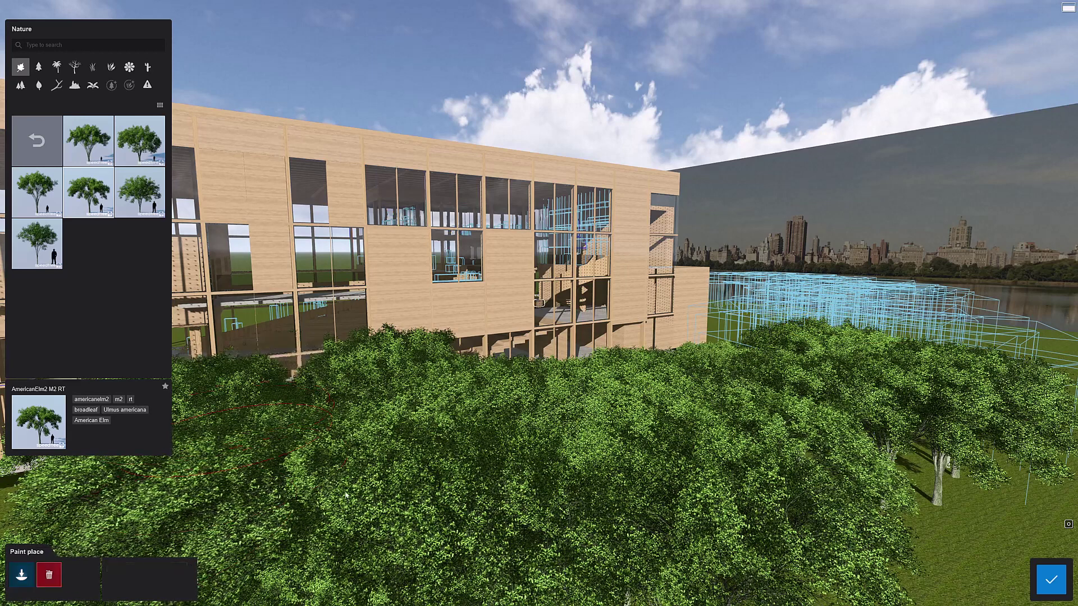
pyautogui.moveTo(454, 542); pyautogui.dragTo(695, 382)
pyautogui.moveTo(724, 296); pyautogui.dragTo(991, 480)
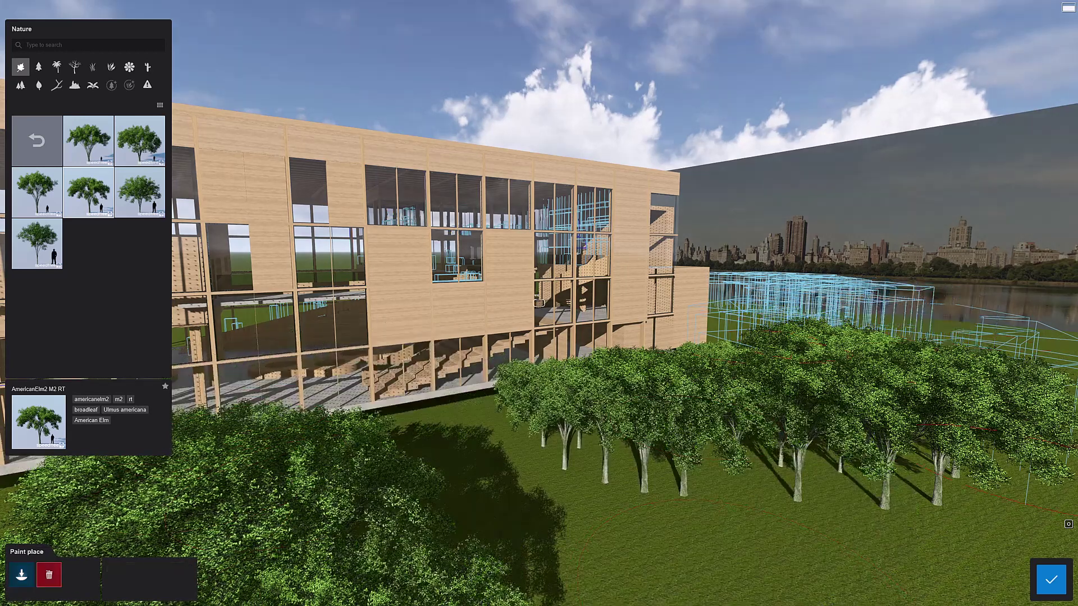
# Confirm the painted trees and fly the camera forward to view the grove
pyautogui.click(1052, 585)
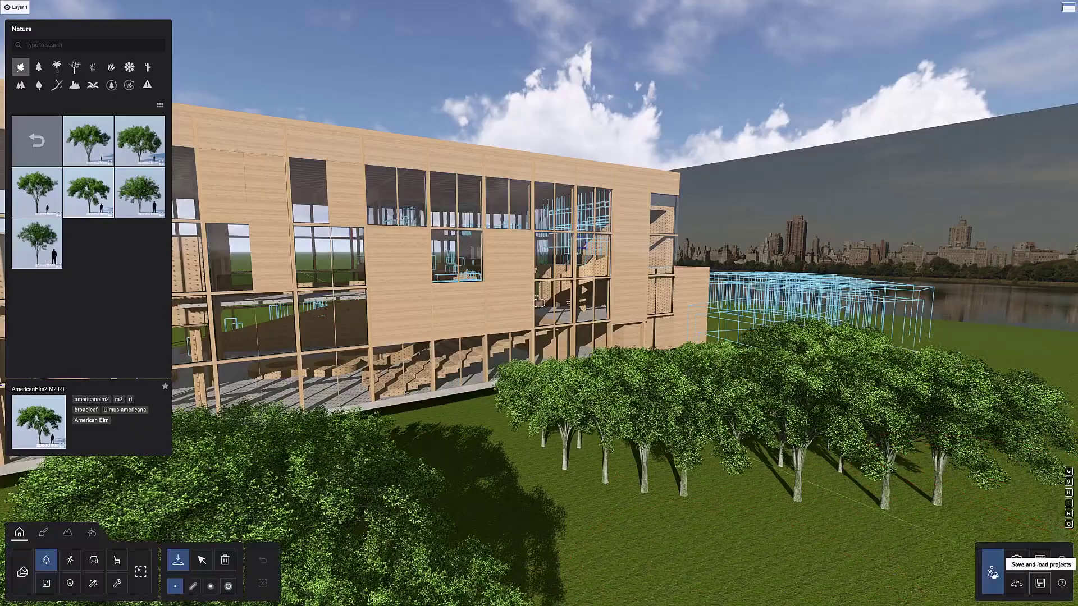
pyautogui.press('w')
pyautogui.press('d')
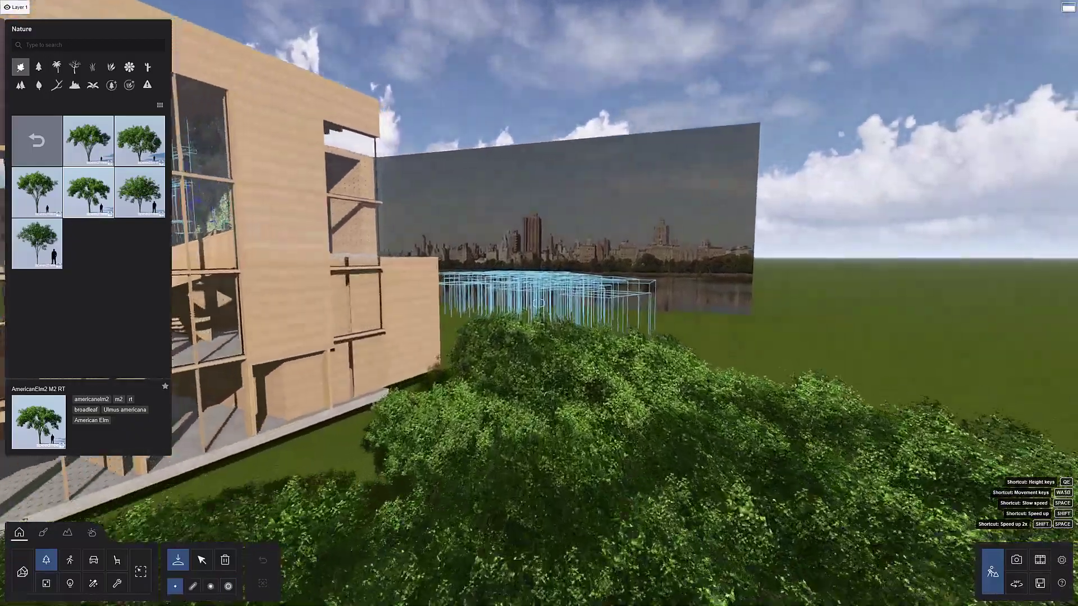
pyautogui.press('w')
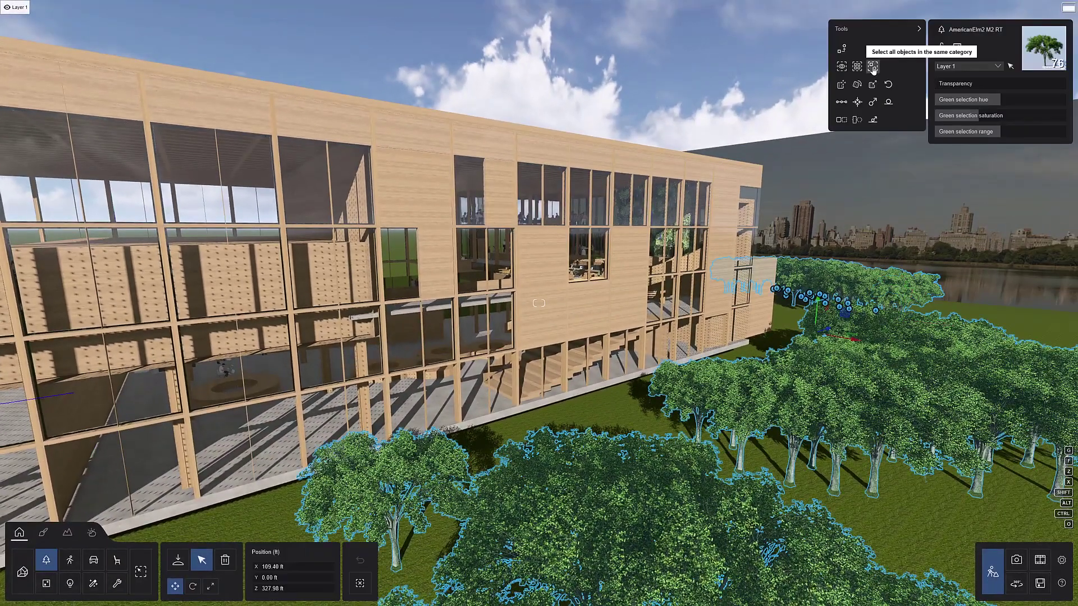
# Select all the elm trees, assign them to the TREES layer, and hide that layer
pyautogui.click(964, 67)
pyautogui.click(965, 84)
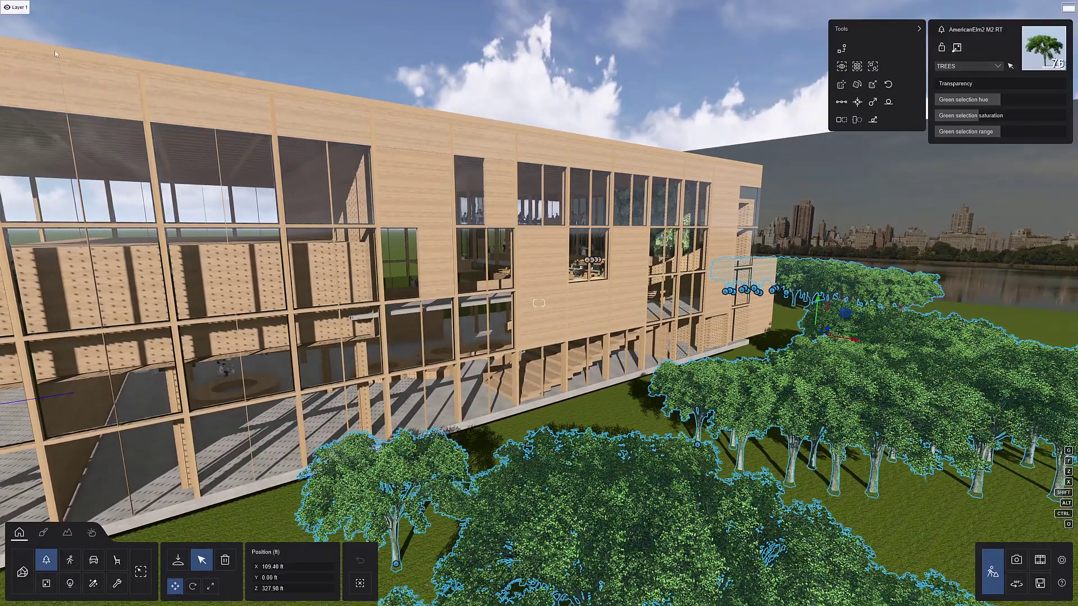
pyautogui.click(38, 11)
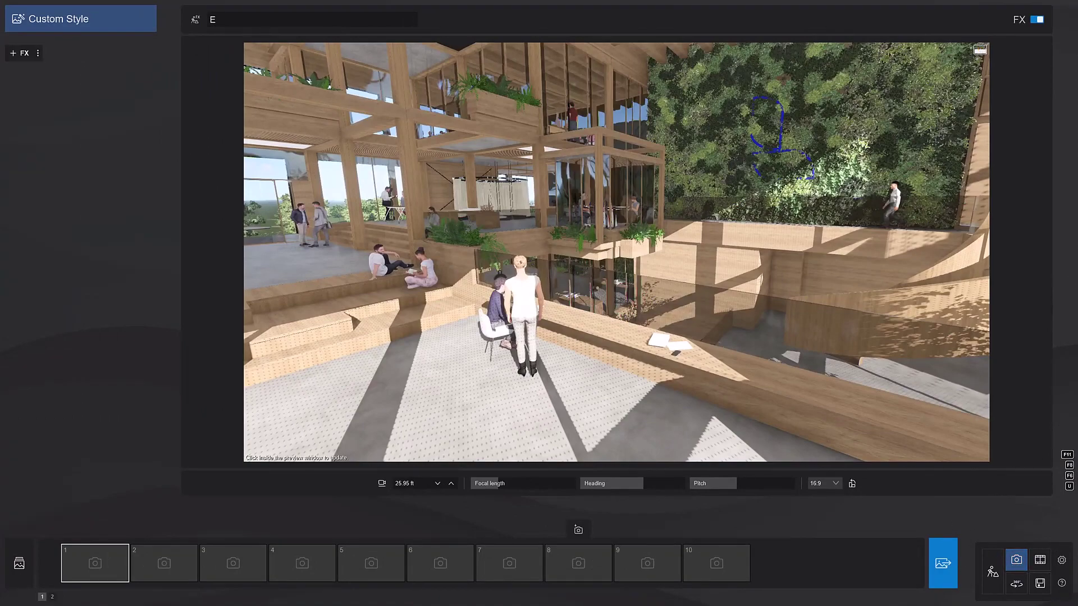
# Move the camera into the atrium toward the seated people, facing the open hall
pyautogui.scroll(-5, 617, 252)
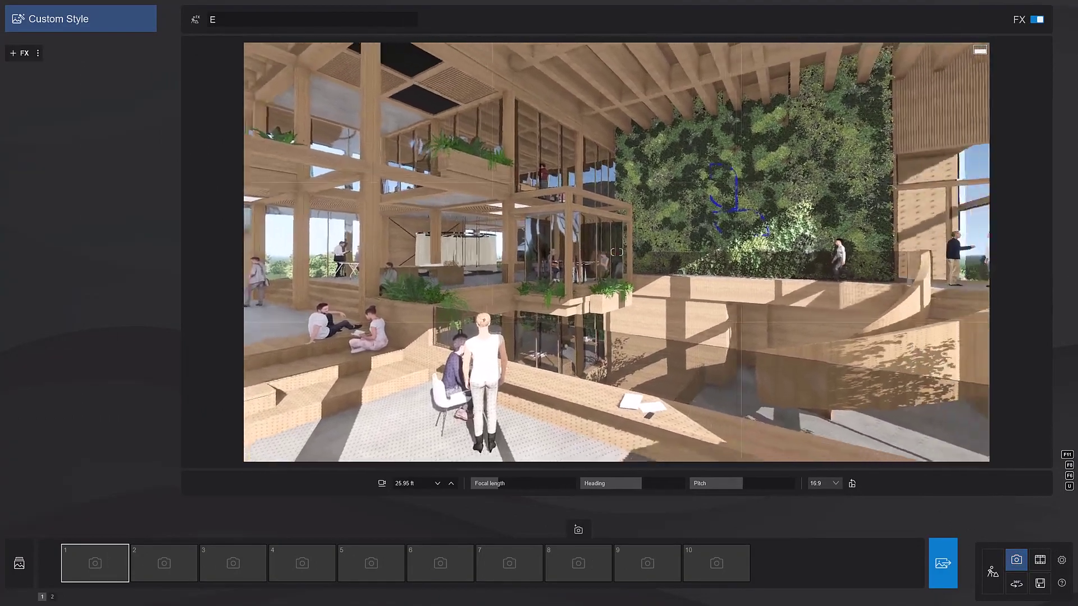
pyautogui.press('w')
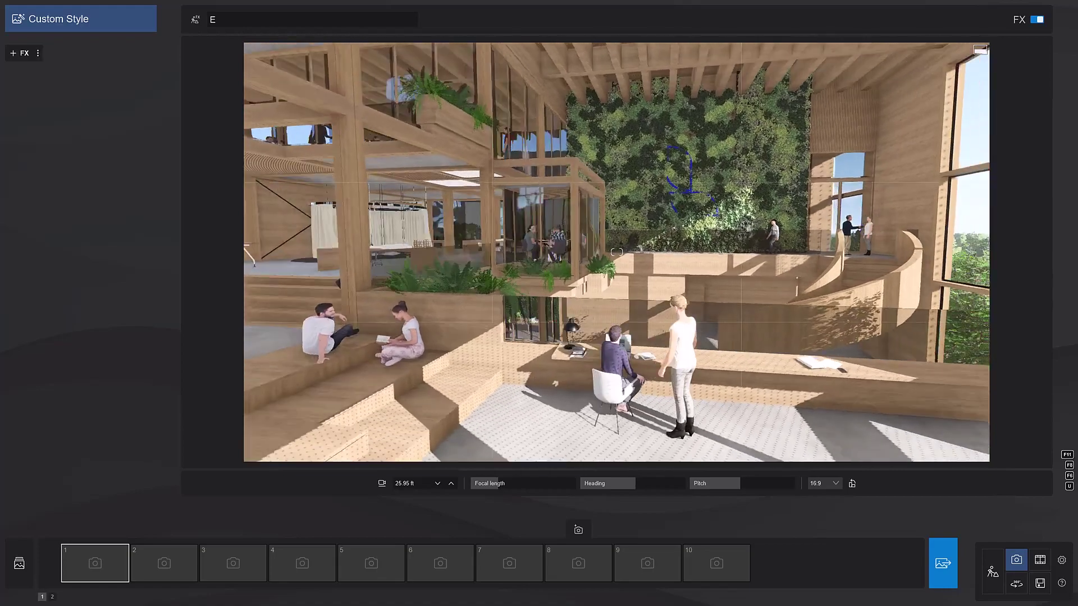
pyautogui.moveTo(616, 252); pyautogui.dragTo(506, 253, button='right')
pyautogui.press('w')
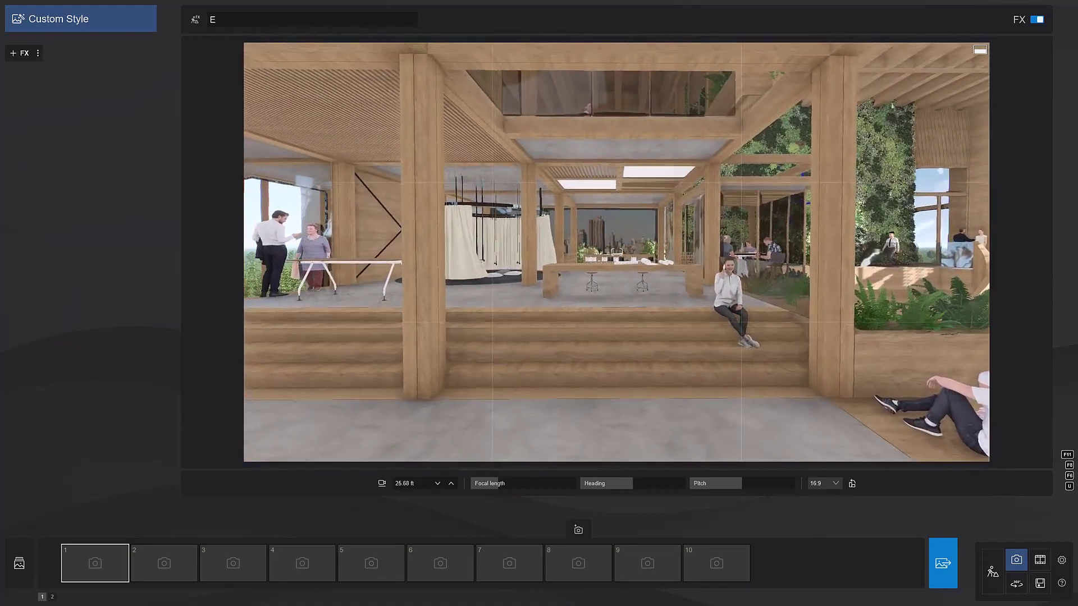
pyautogui.press('a')
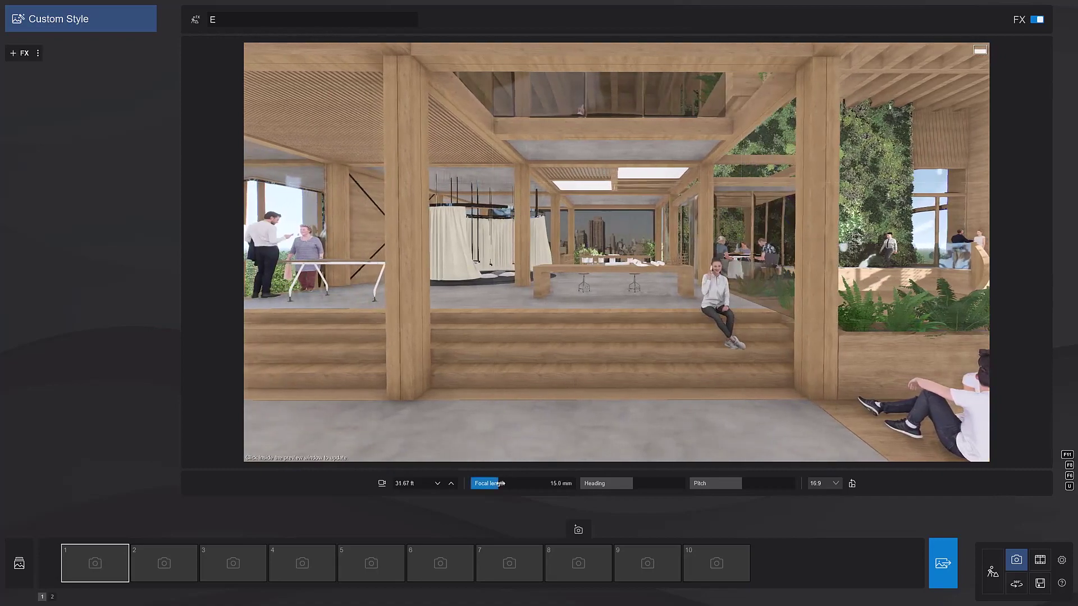
# Set a 20 mm focal length, a heading of about -7° and a slight downward pitch
pyautogui.moveTo(500, 484); pyautogui.dragTo(472, 483)
pyautogui.write('20')
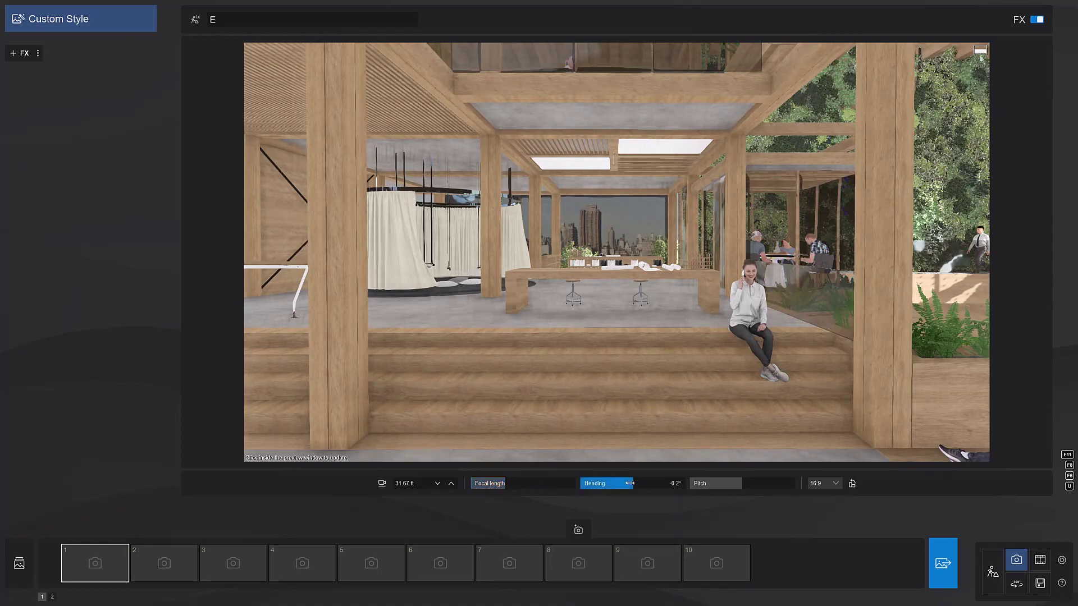
pyautogui.moveTo(631, 483); pyautogui.dragTo(629, 485)
pyautogui.moveTo(742, 484); pyautogui.dragTo(740, 484)
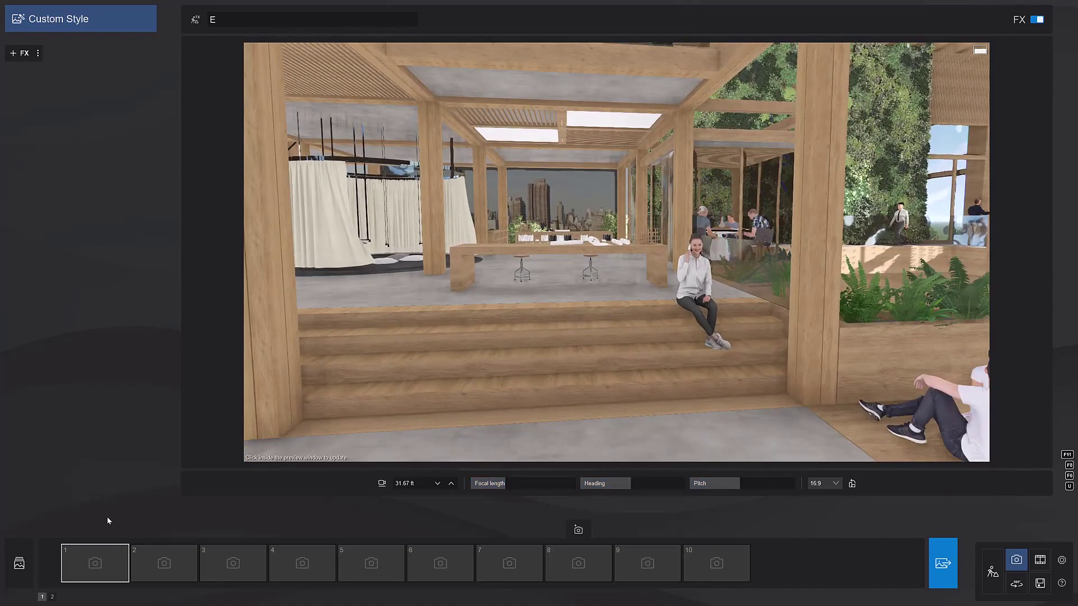
# Store the framed view, Interior - Closeup and Orthographic - Top View in photo slots 1–3
pyautogui.moveTo(104, 564)
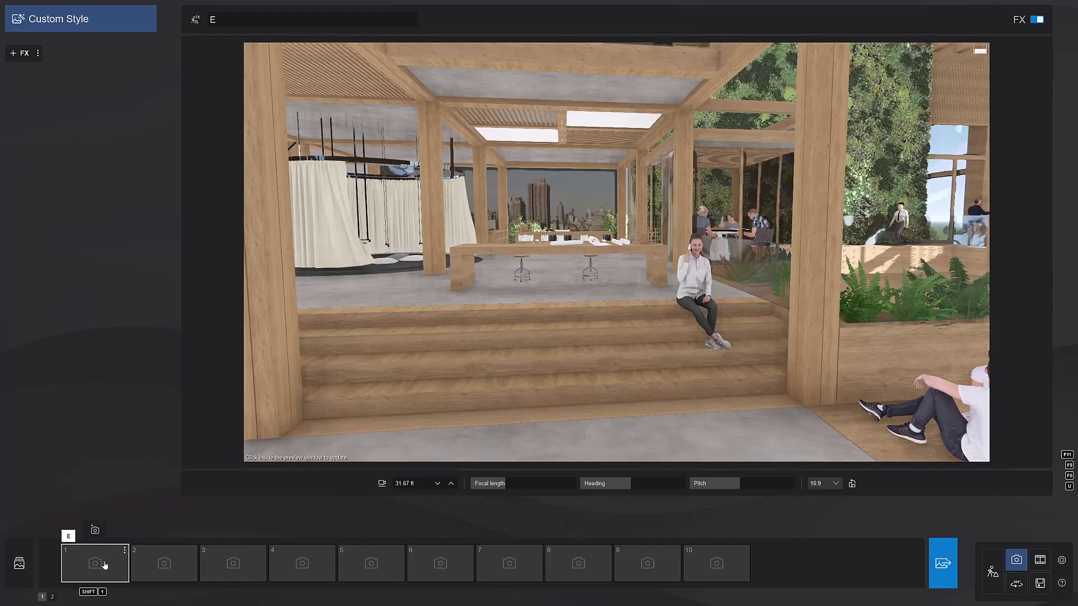
pyautogui.click(95, 531)
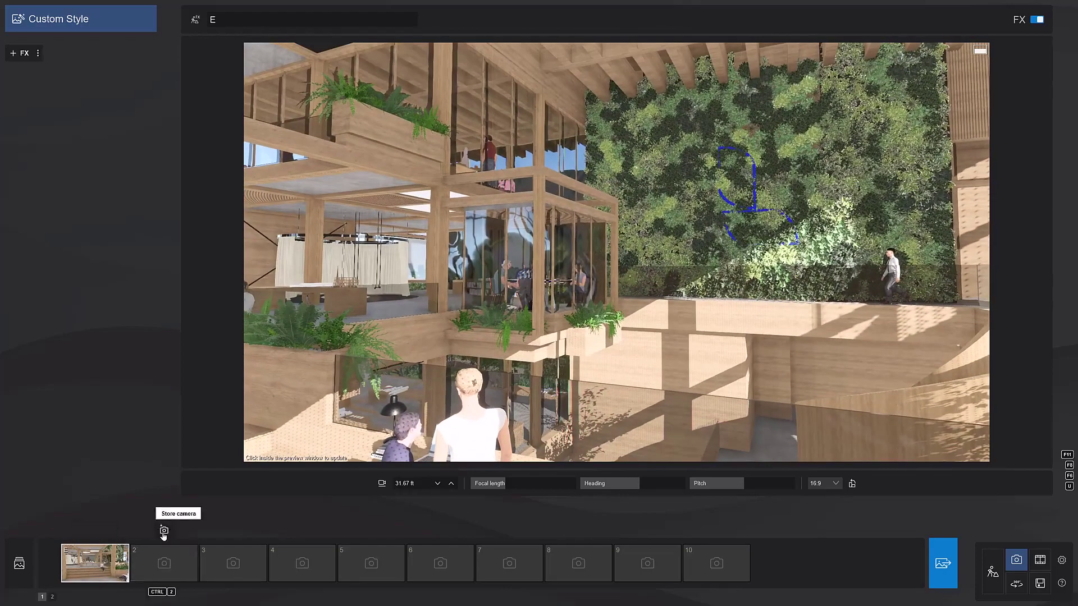
pyautogui.click(164, 530)
pyautogui.click(232, 530)
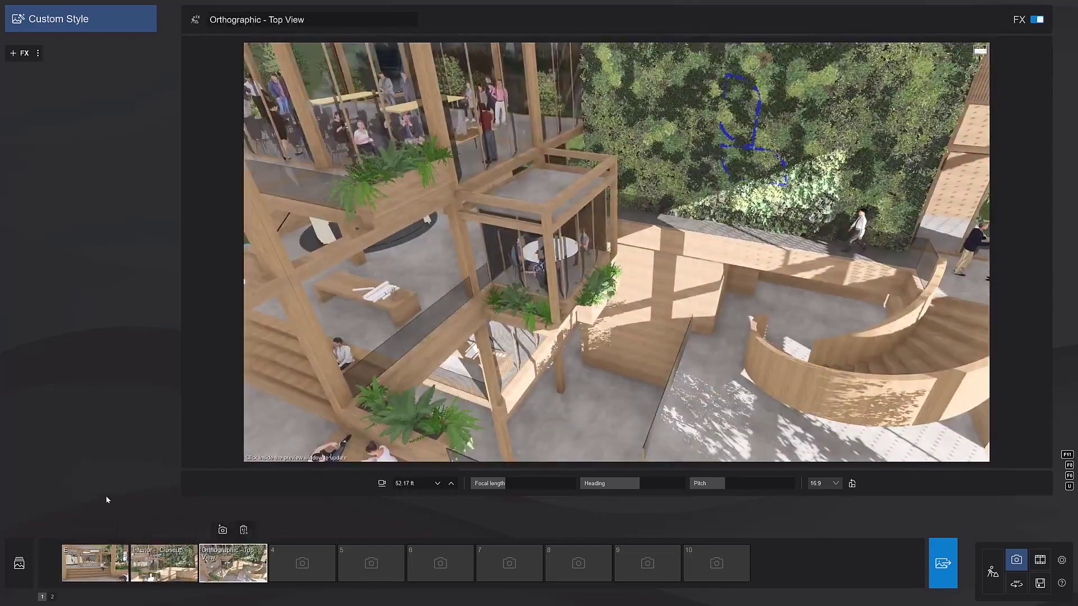
# Switch between the first view, Interior - Closeup and Orthographic - Top View shots
pyautogui.click(95, 567)
pyautogui.click(162, 569)
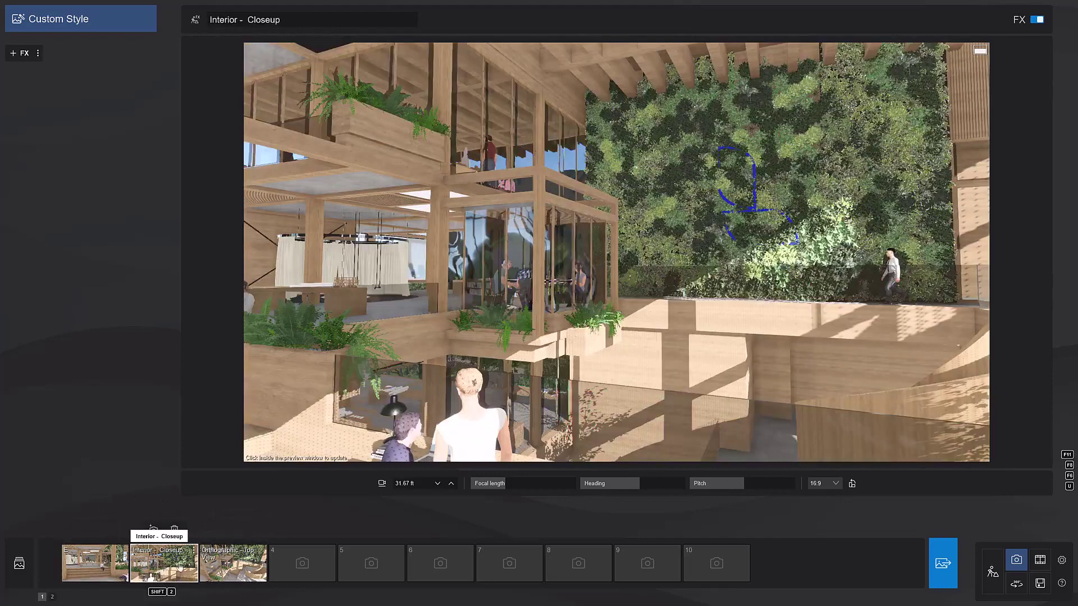
pyautogui.click(229, 566)
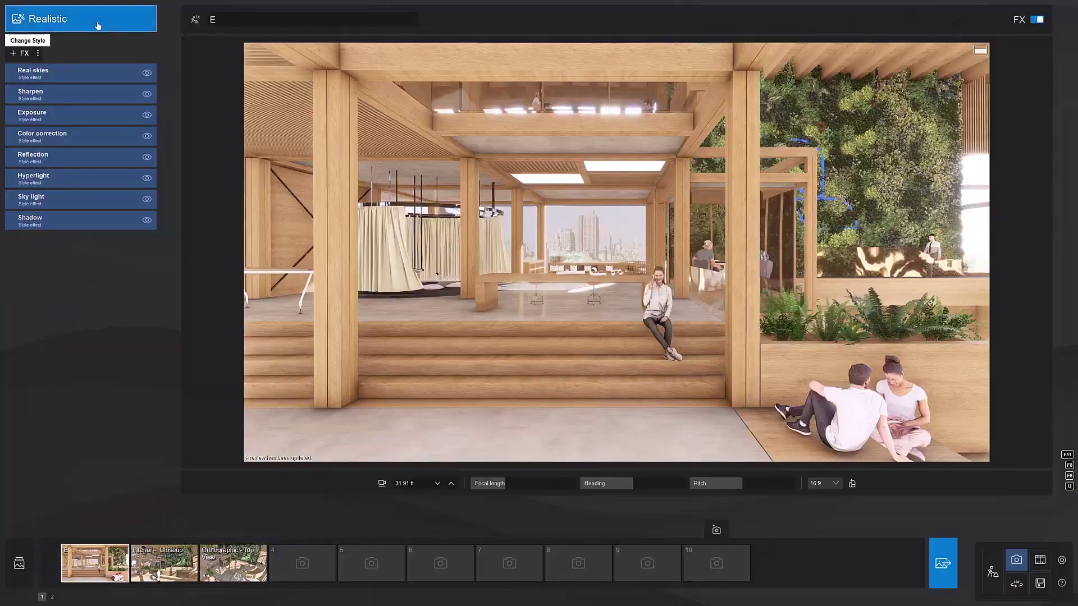
# Switch to an empty Custom Style and review the Conceptual through Enhancements effect categories
pyautogui.click(98, 26)
pyautogui.click(417, 253)
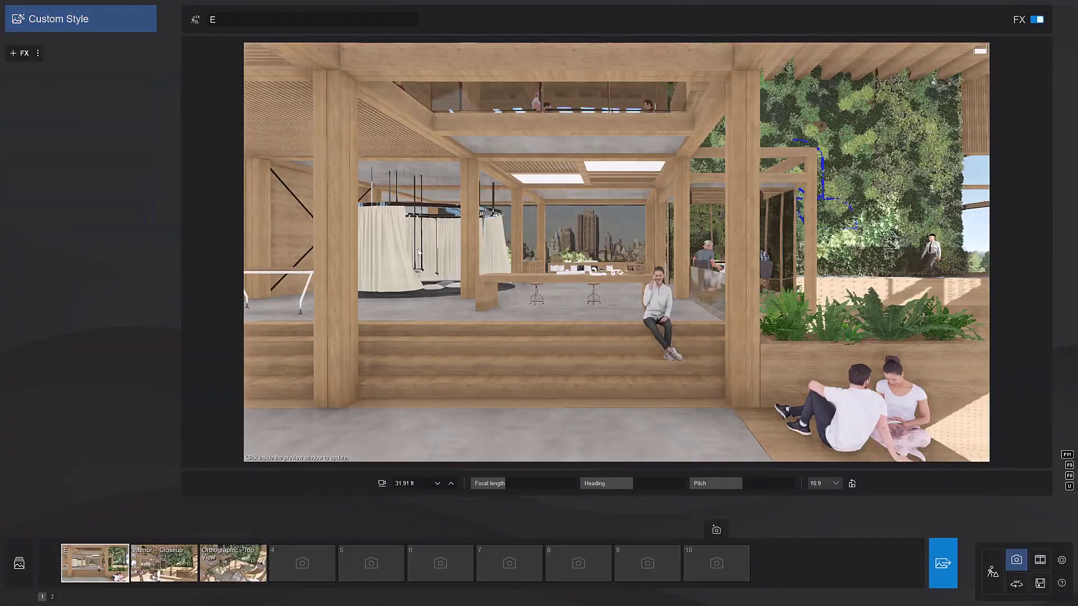
pyautogui.click(20, 54)
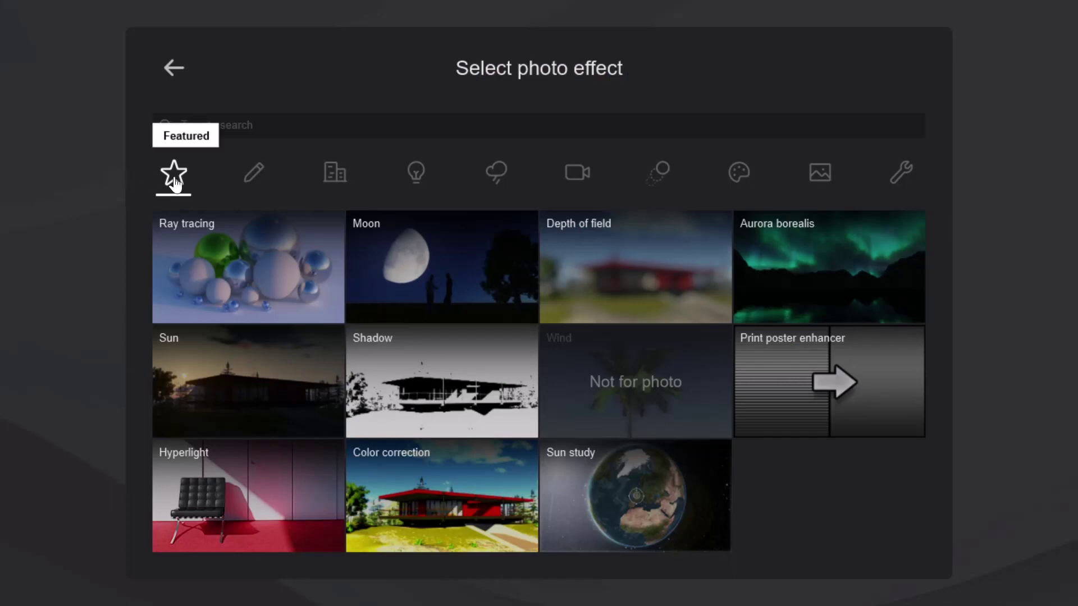
pyautogui.click(253, 173)
pyautogui.click(335, 180)
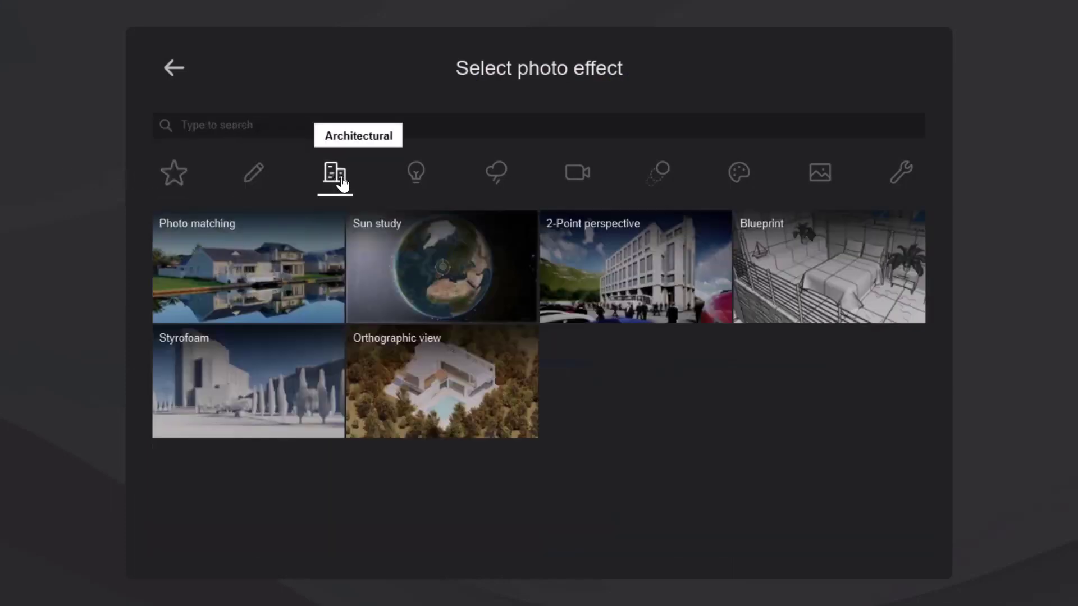
pyautogui.click(416, 179)
pyautogui.click(494, 182)
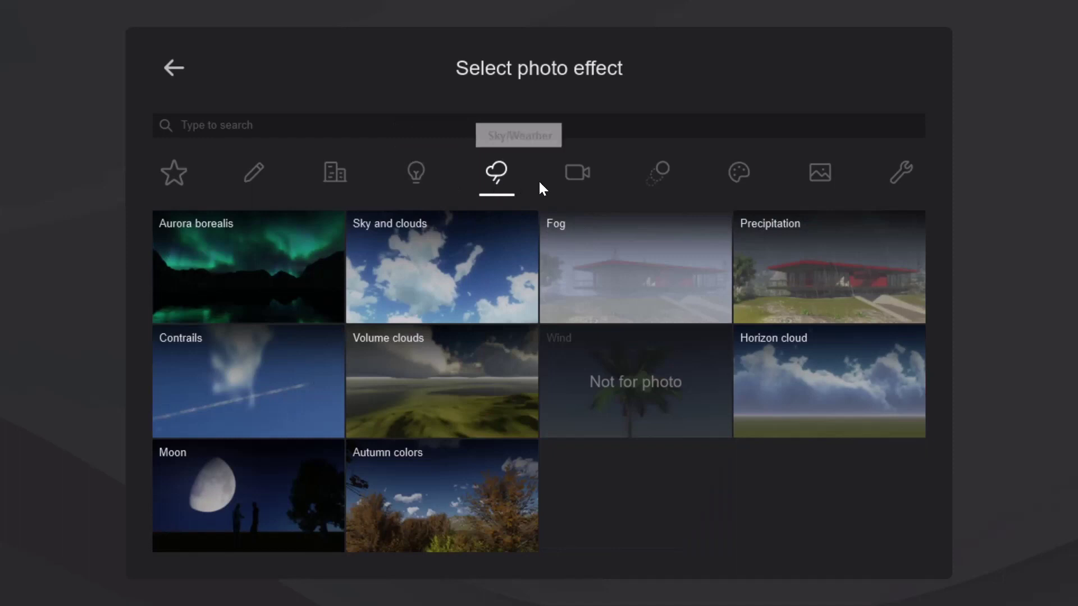
pyautogui.click(573, 184)
pyautogui.click(662, 185)
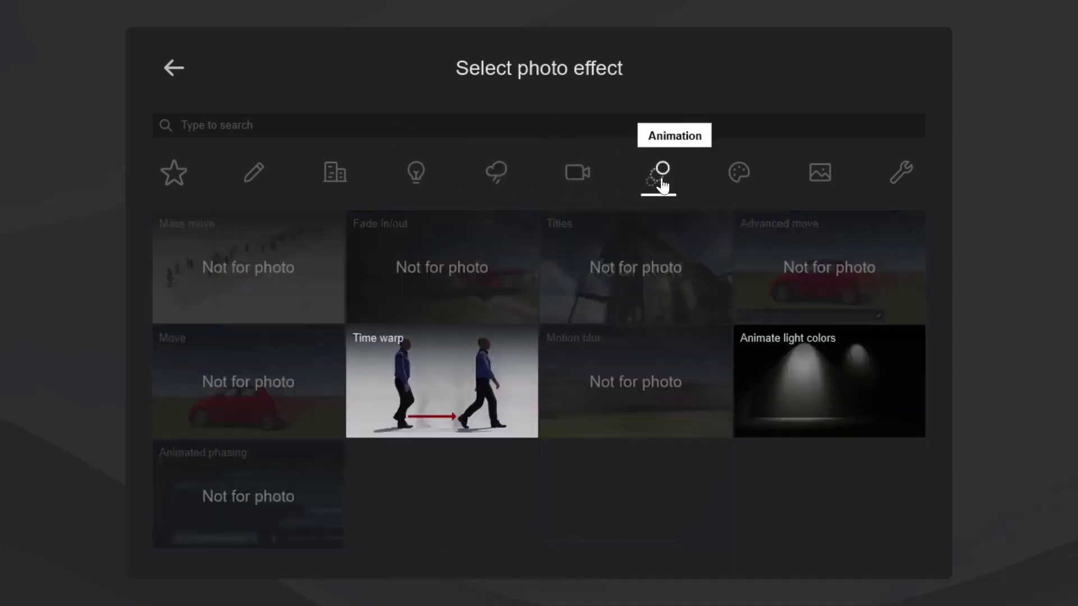
pyautogui.click(742, 184)
pyautogui.click(821, 187)
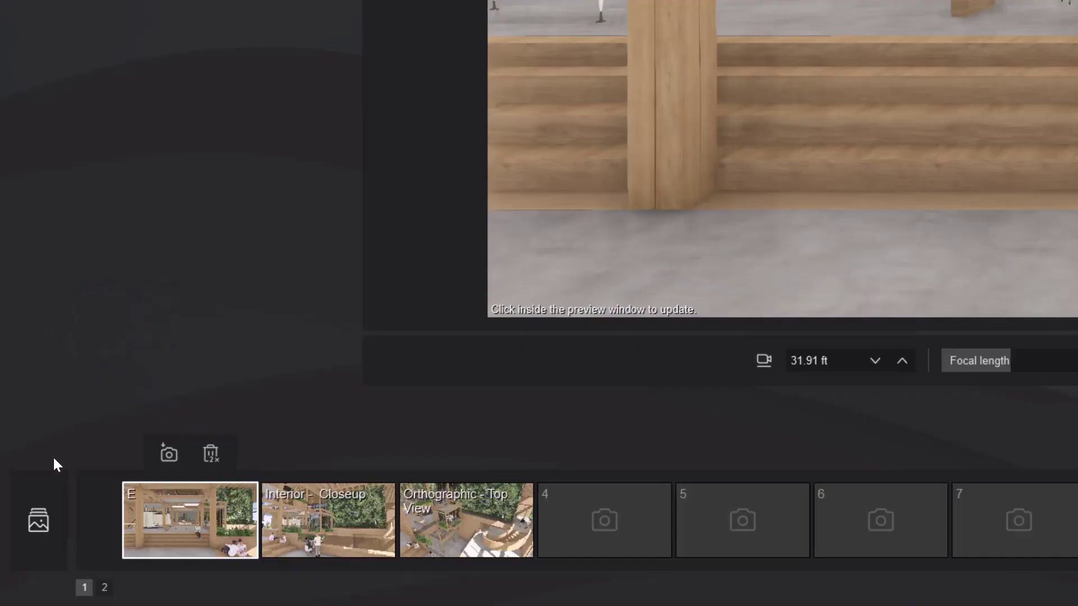
# Add the Real skies lighting effect to the effects shared by all photos
pyautogui.click(21, 560)
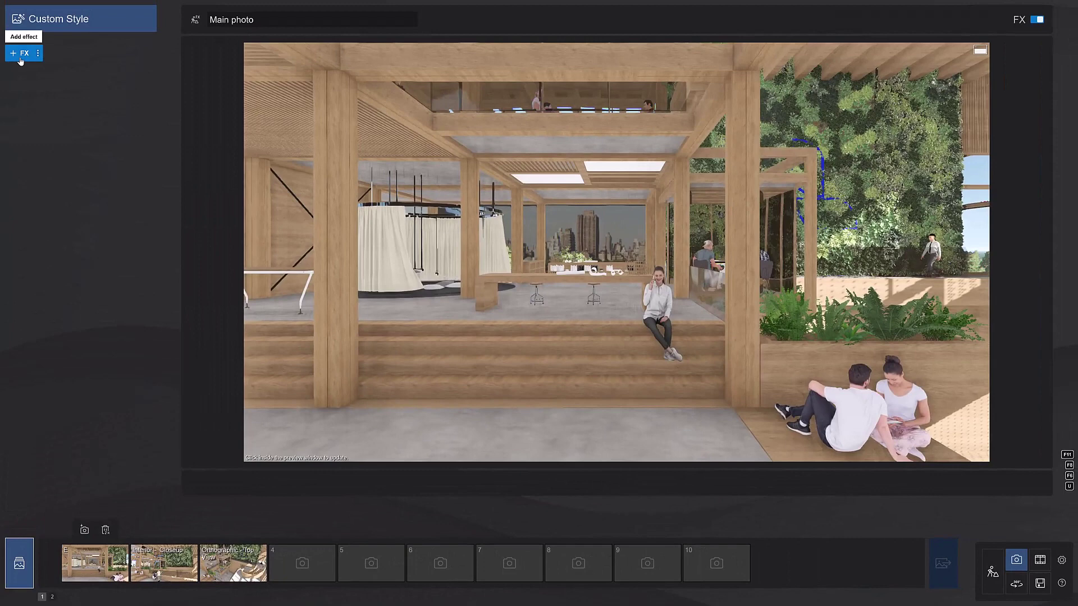
pyautogui.click(22, 9)
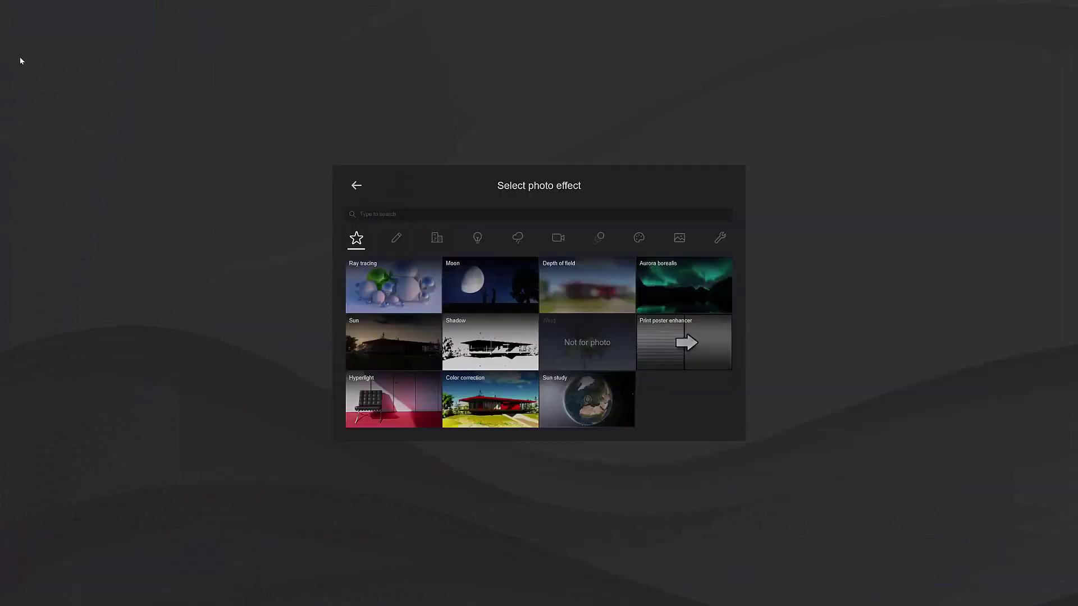
pyautogui.click(478, 240)
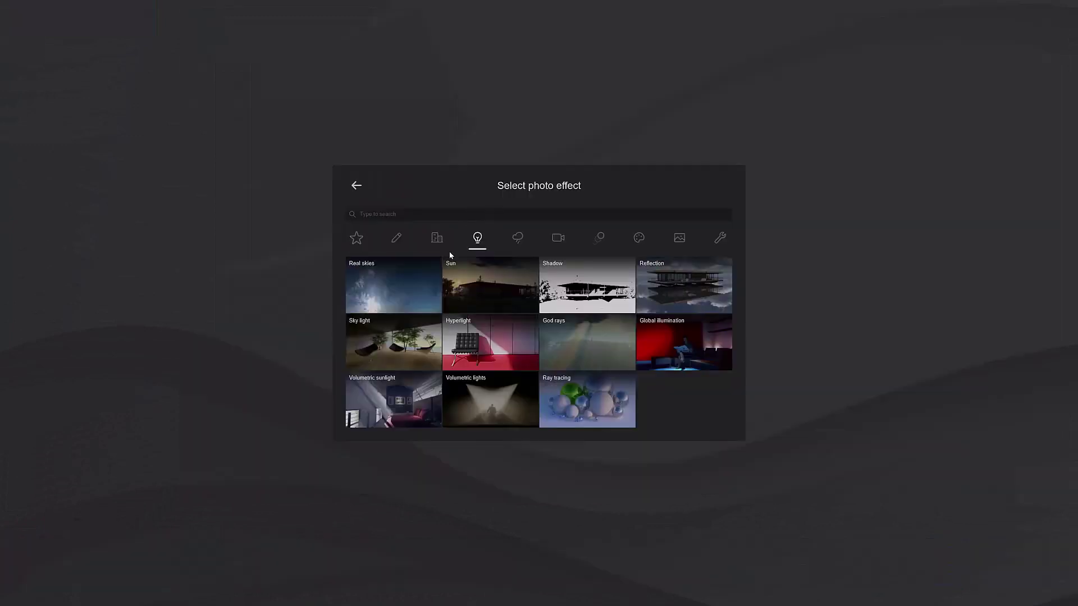
pyautogui.click(396, 290)
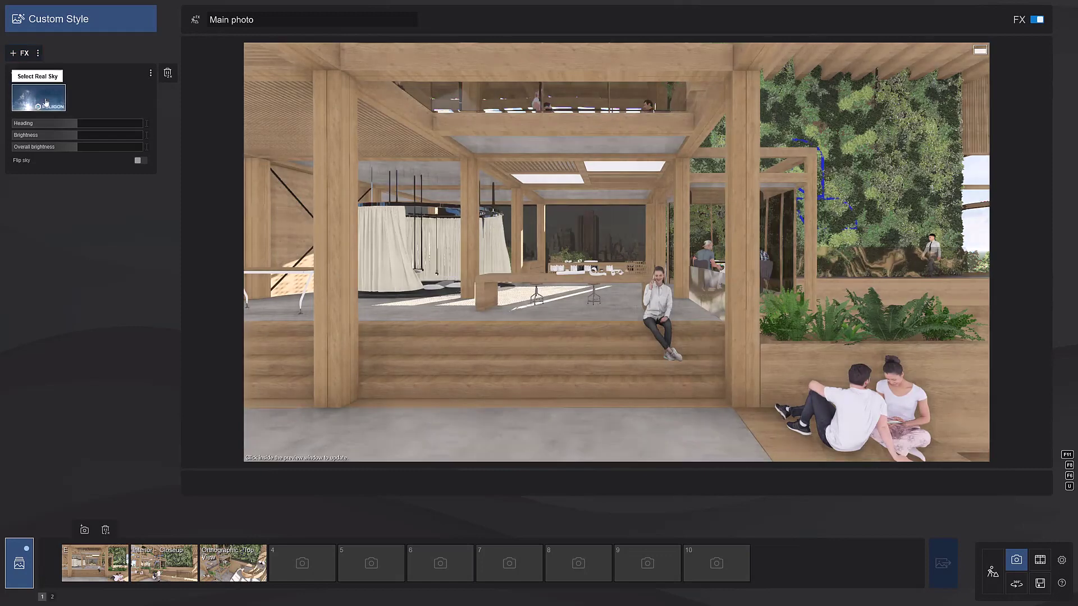
# Browse the sky categories and apply a cloudy sky rotated to a 63.5° heading
pyautogui.click(23, 93)
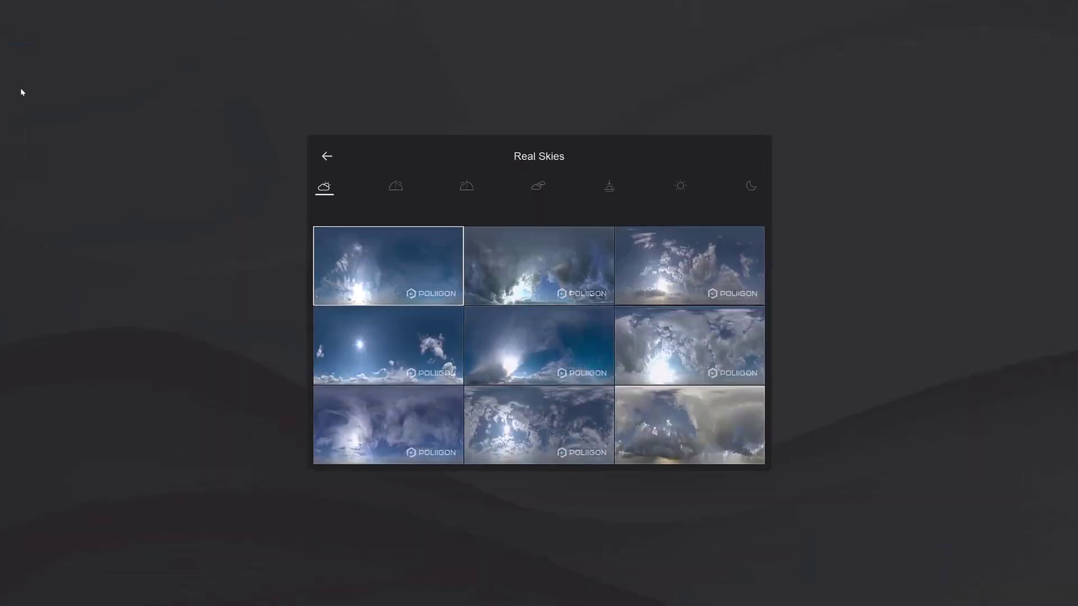
pyautogui.click(867, 123)
pyautogui.click(757, 122)
pyautogui.click(647, 122)
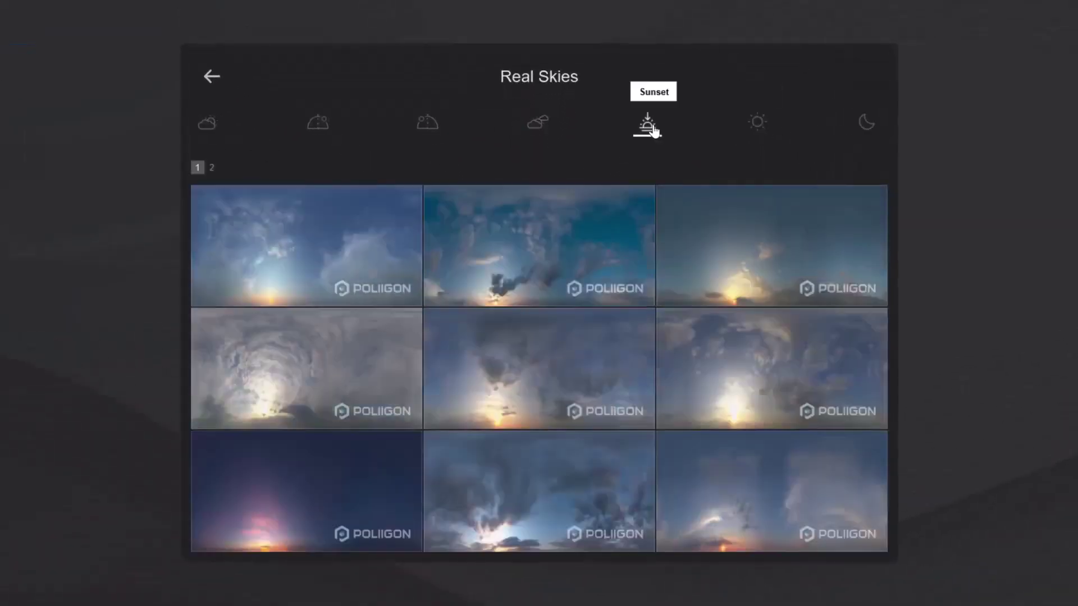
pyautogui.click(537, 122)
pyautogui.click(429, 125)
pyautogui.click(317, 124)
pyautogui.click(214, 129)
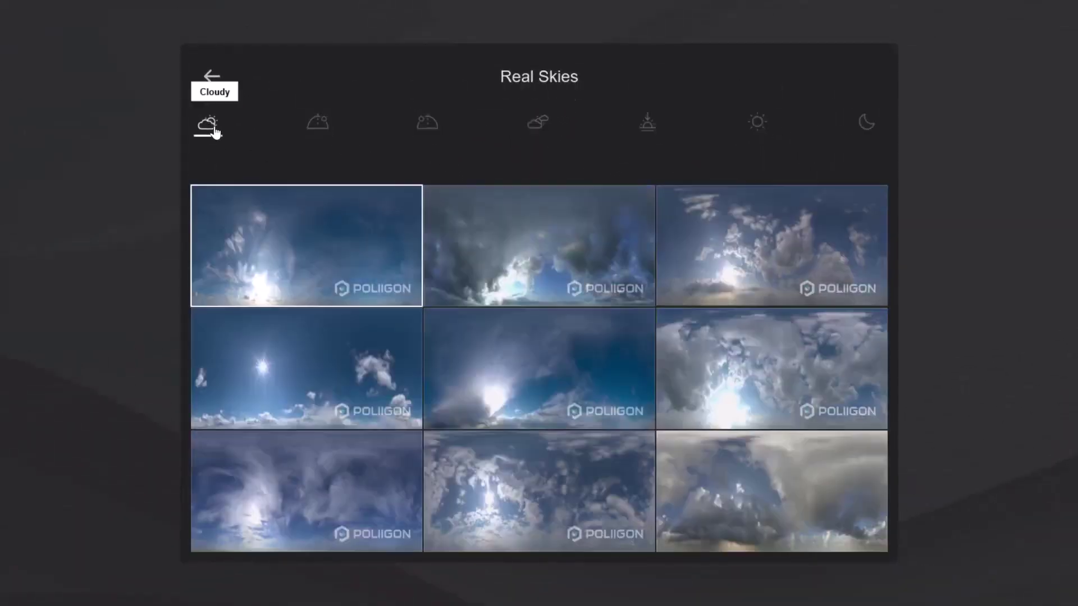
pyautogui.click(271, 254)
pyautogui.moveTo(54, 123); pyautogui.dragTo(110, 130)
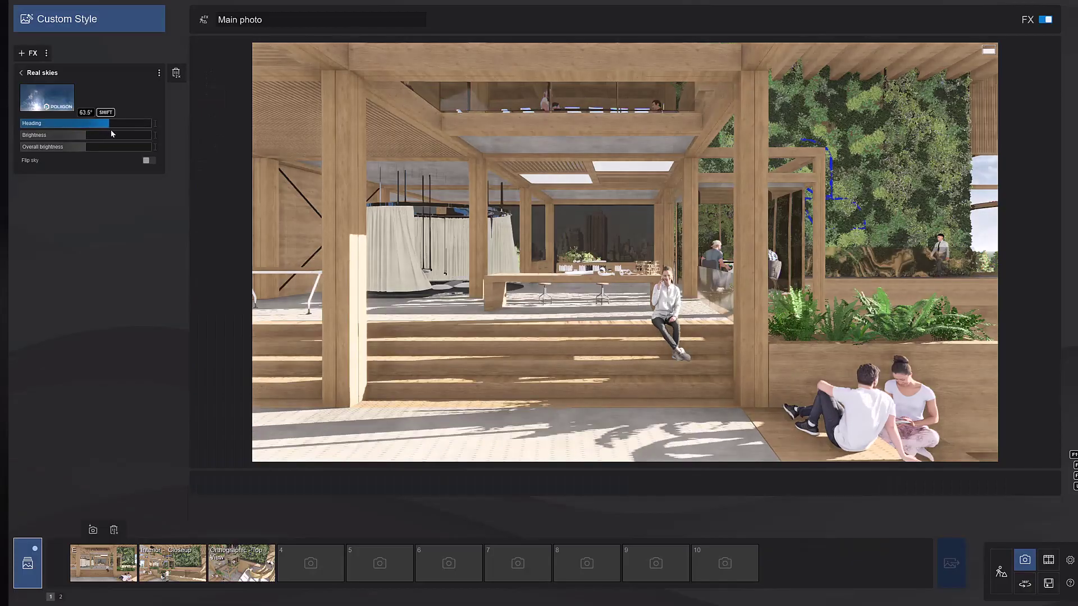
# Add a Shadow effect with Soft shadows and Fine detail shadows turned on
pyautogui.click(28, 52)
pyautogui.click(588, 292)
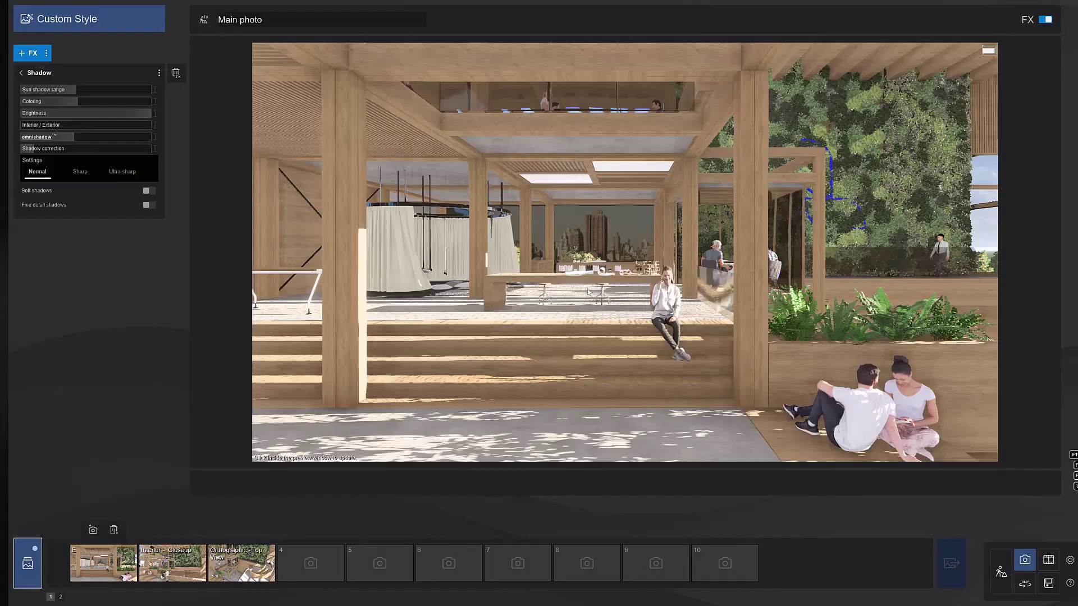
pyautogui.click(149, 192)
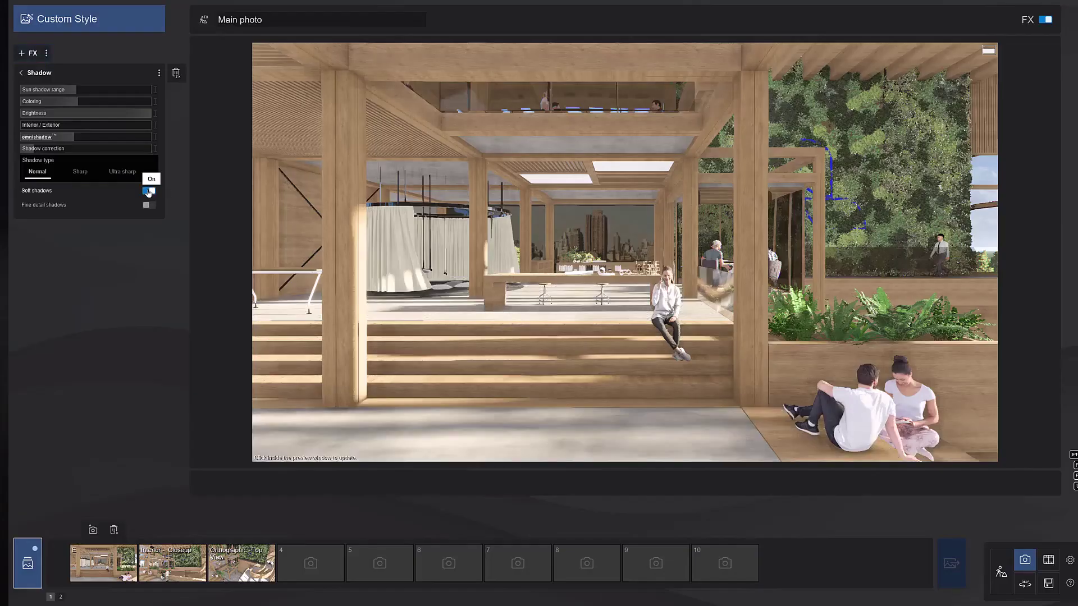
pyautogui.click(148, 206)
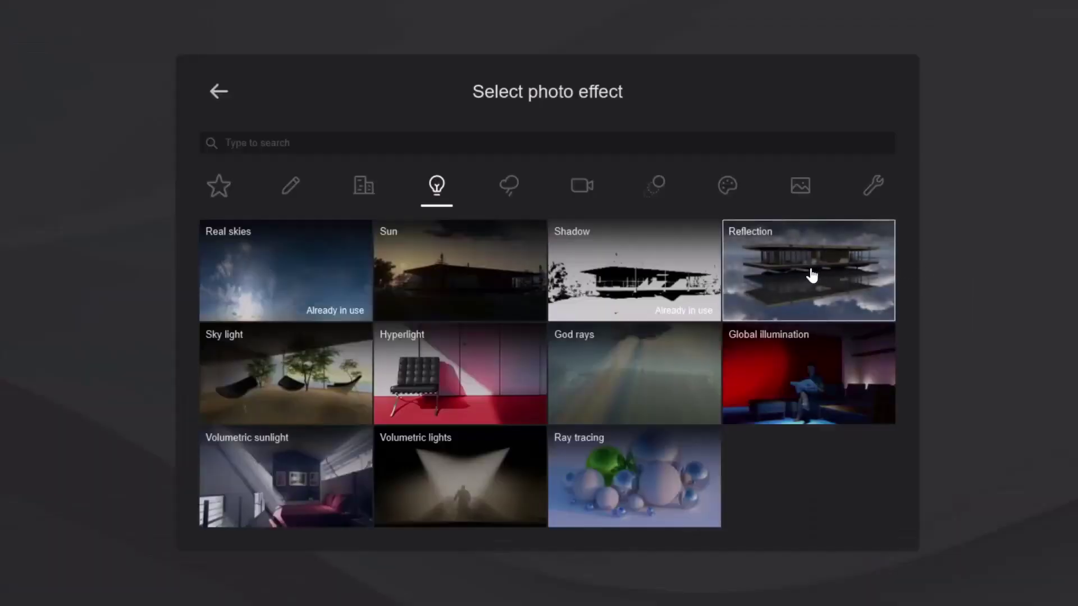
# Add Reflection with Speedray enabled and confirm one reflection plane on the atrium floor
pyautogui.click(812, 274)
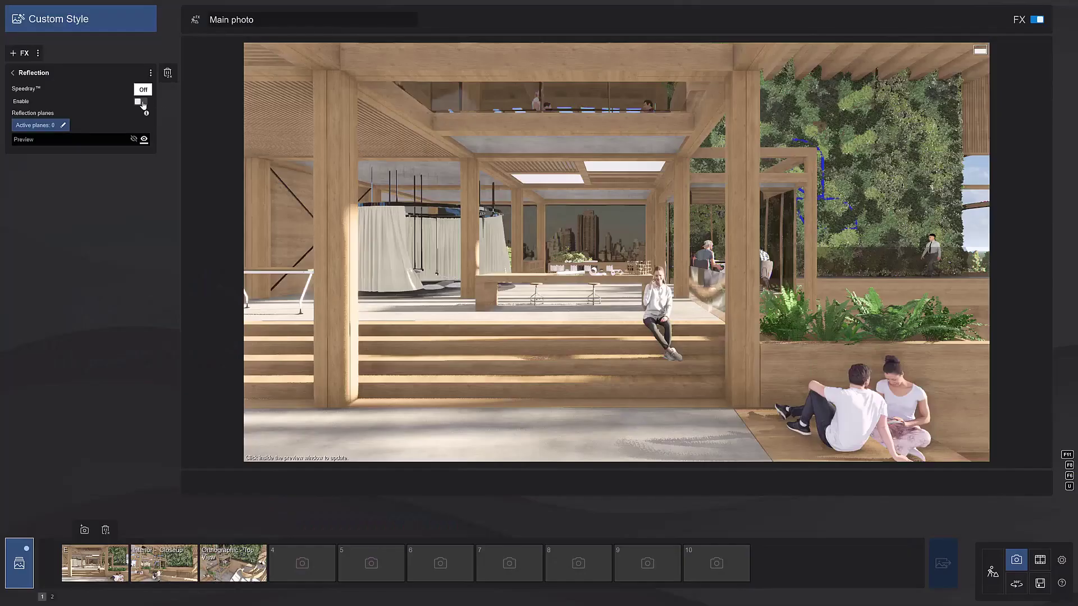
pyautogui.click(140, 102)
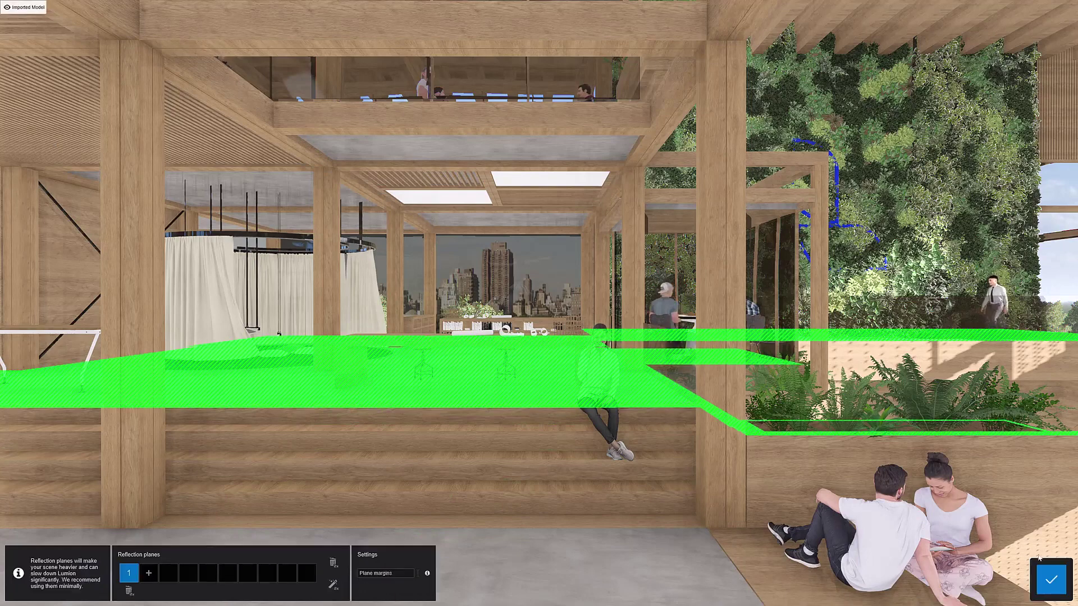
pyautogui.click(1051, 581)
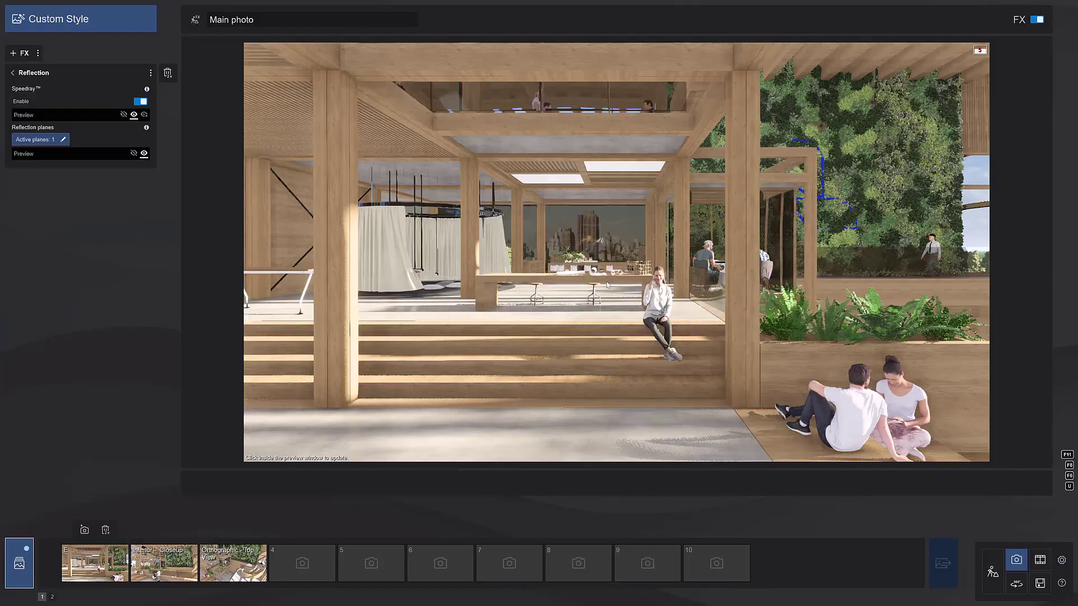
# Add a Color correction effect with raised Exposure to brighten the photo
pyautogui.click(21, 52)
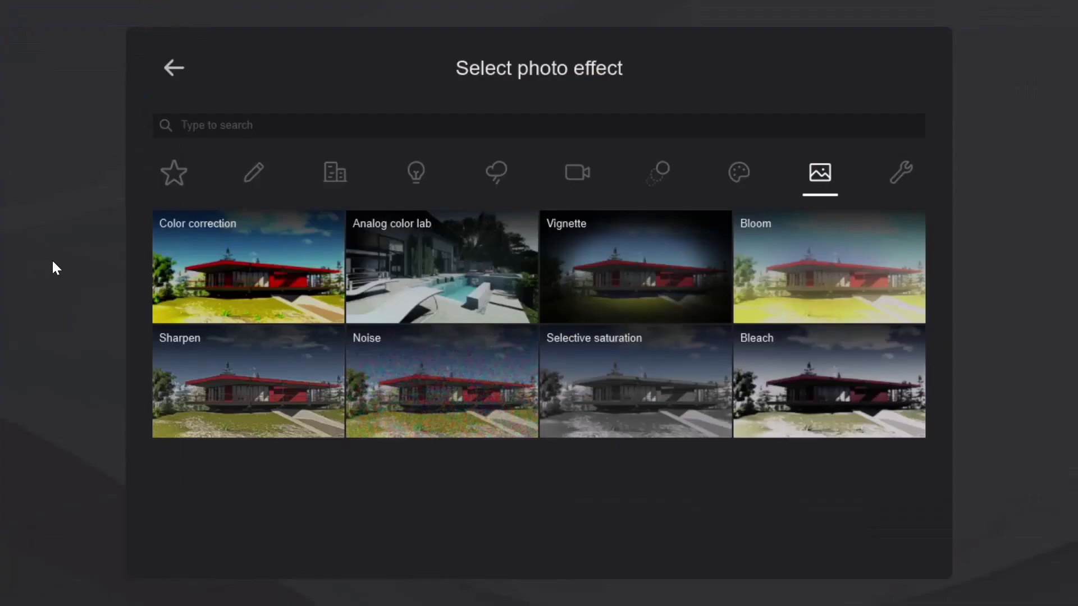
pyautogui.click(241, 271)
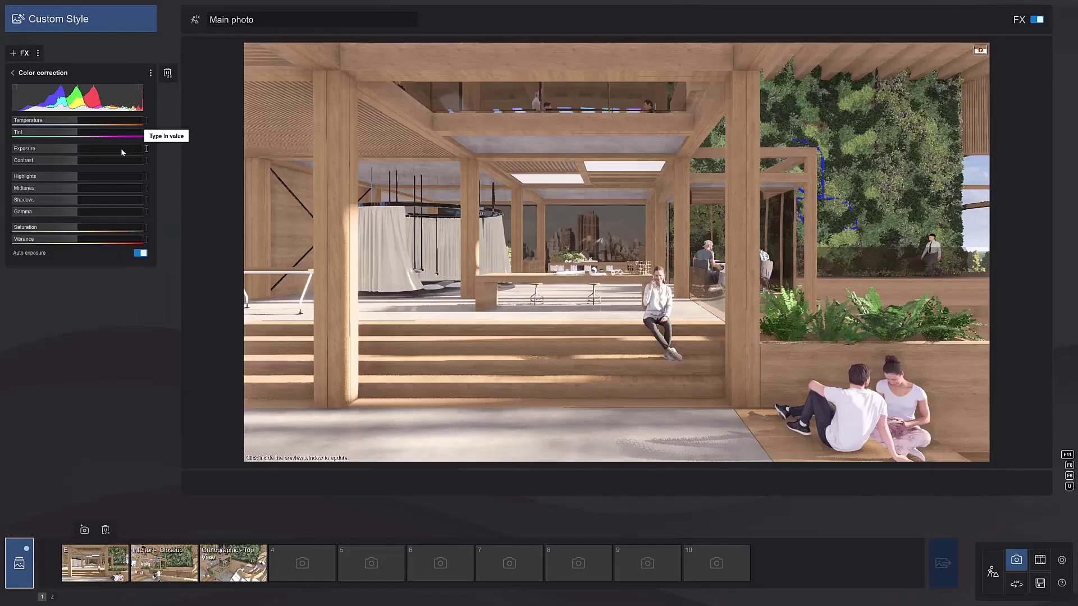
pyautogui.moveTo(83, 152)
pyautogui.mouseDown()
pyautogui.moveTo(93, 152)
pyautogui.moveTo(71, 153)
pyautogui.mouseUp()
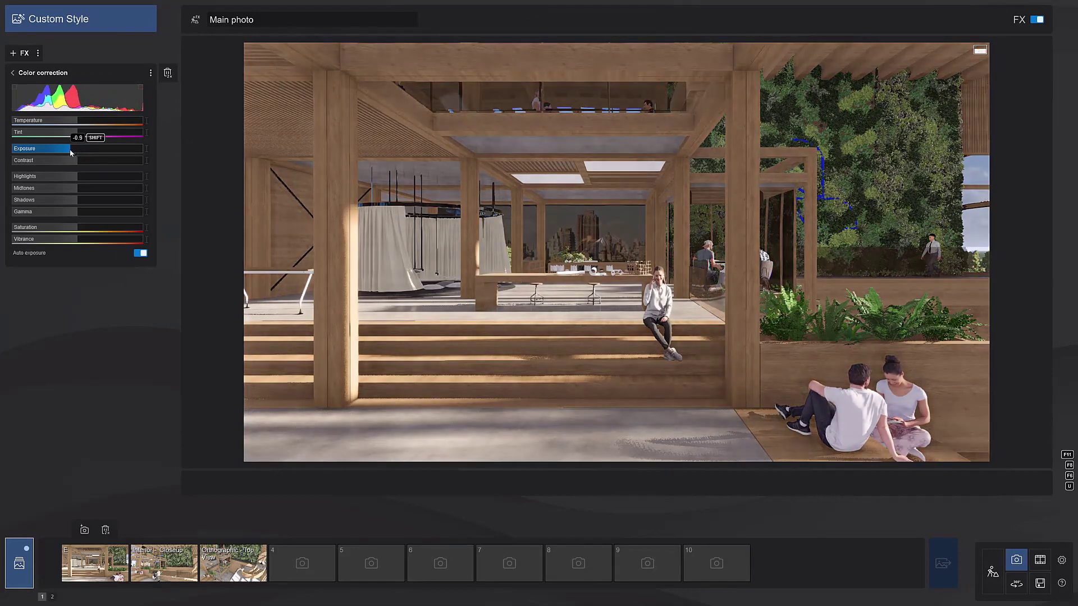
pyautogui.click(574, 255)
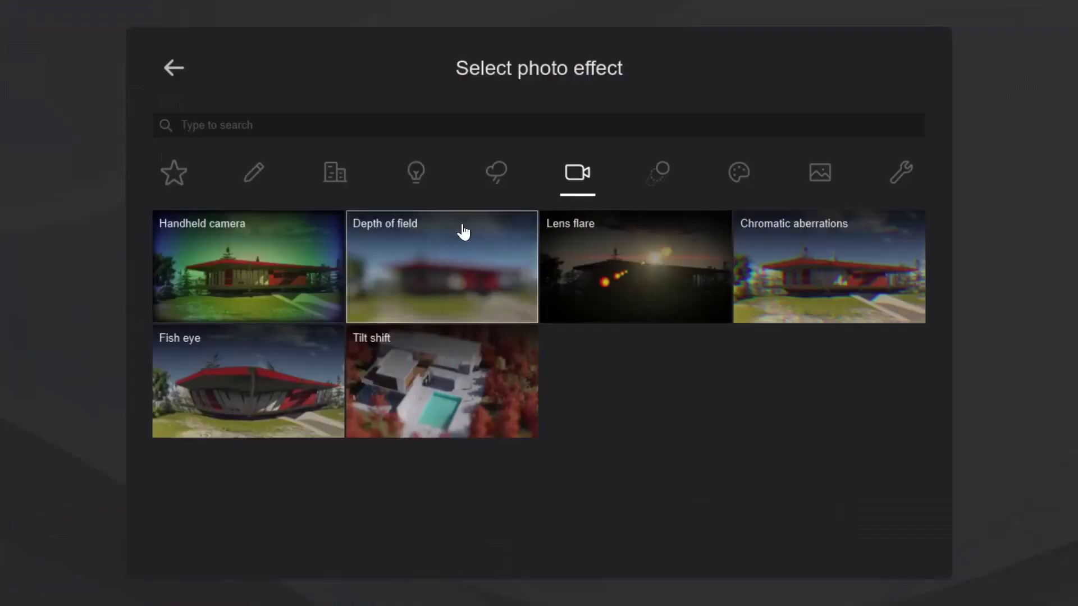
# Add a subtle Depth of field with lowered blur Amount, plus 2-Point perspective
pyautogui.click(461, 279)
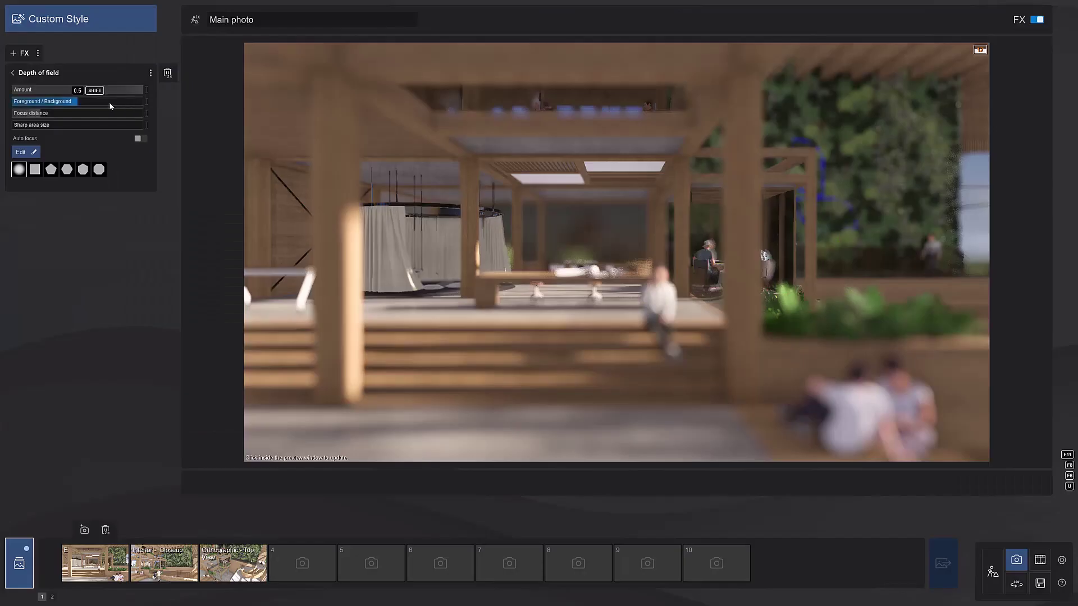
pyautogui.moveTo(95, 105)
pyautogui.mouseDown()
pyautogui.moveTo(146, 104)
pyautogui.moveTo(53, 106)
pyautogui.moveTo(81, 109)
pyautogui.mouseUp()
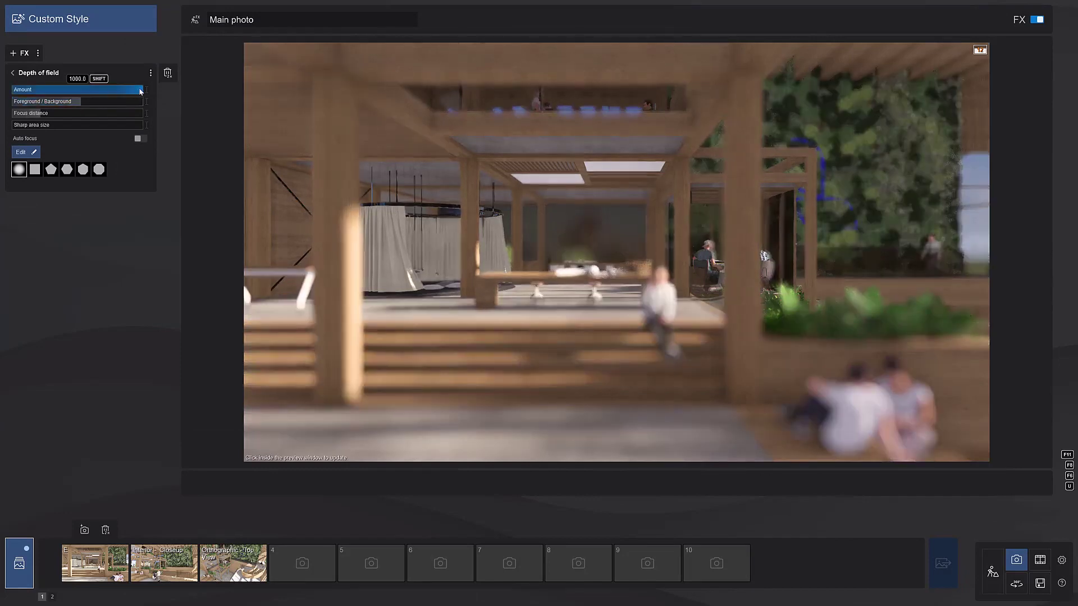
pyautogui.moveTo(141, 92); pyautogui.dragTo(66, 93)
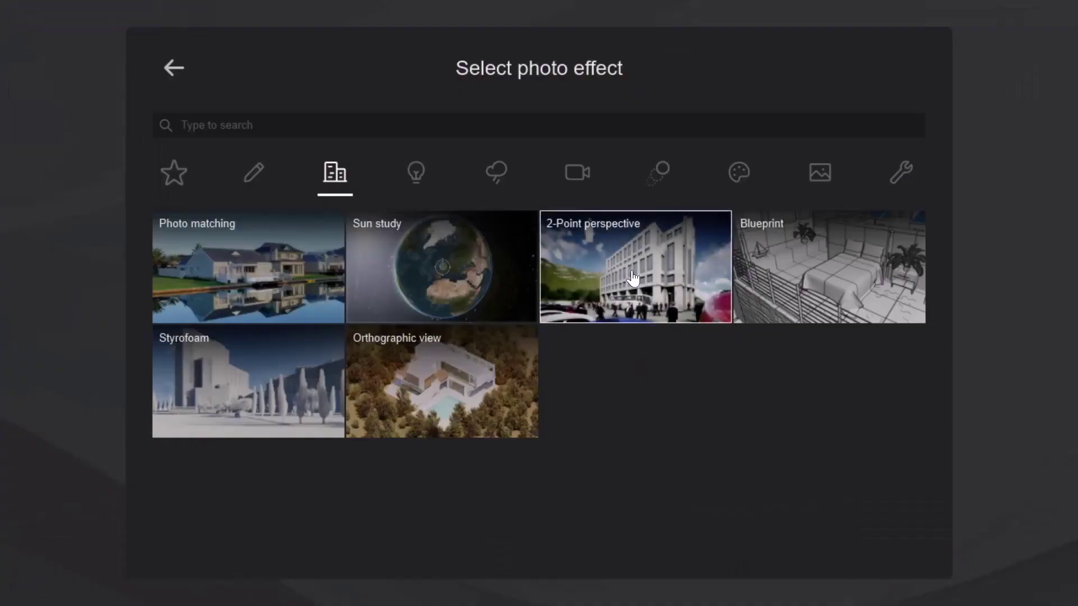
pyautogui.click(633, 278)
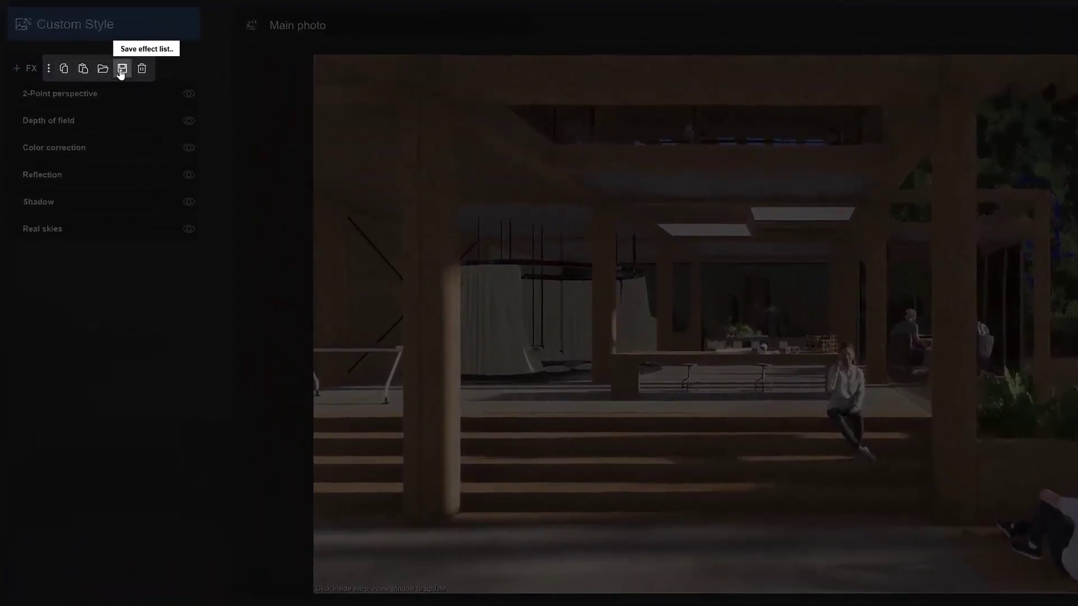
# Save the six-effect list as 'Daytime' in the STYLE RENDERS folder
pyautogui.click(121, 70)
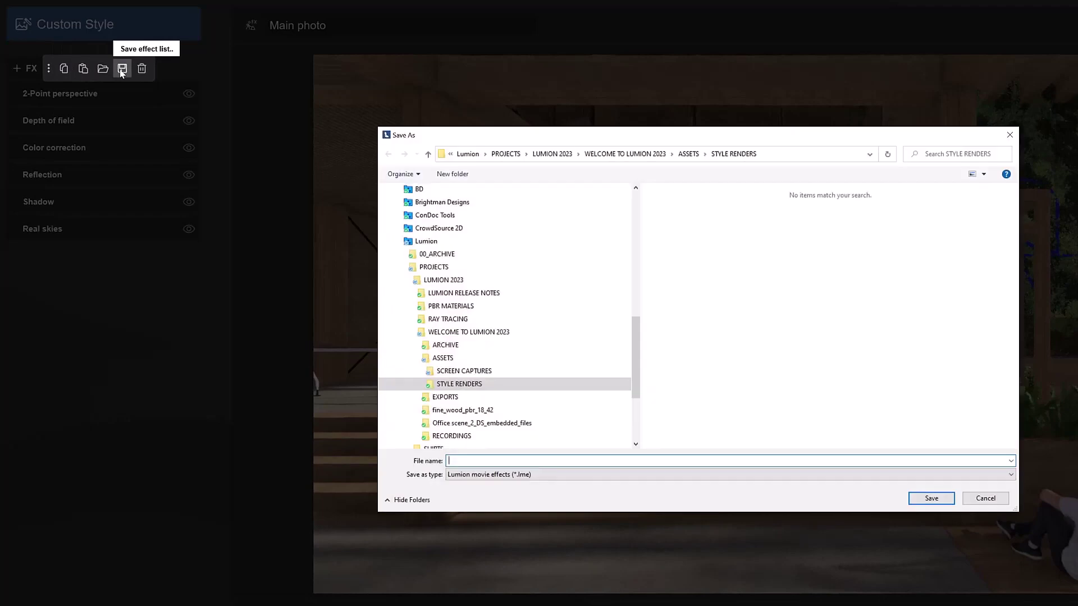
pyautogui.write('Day')
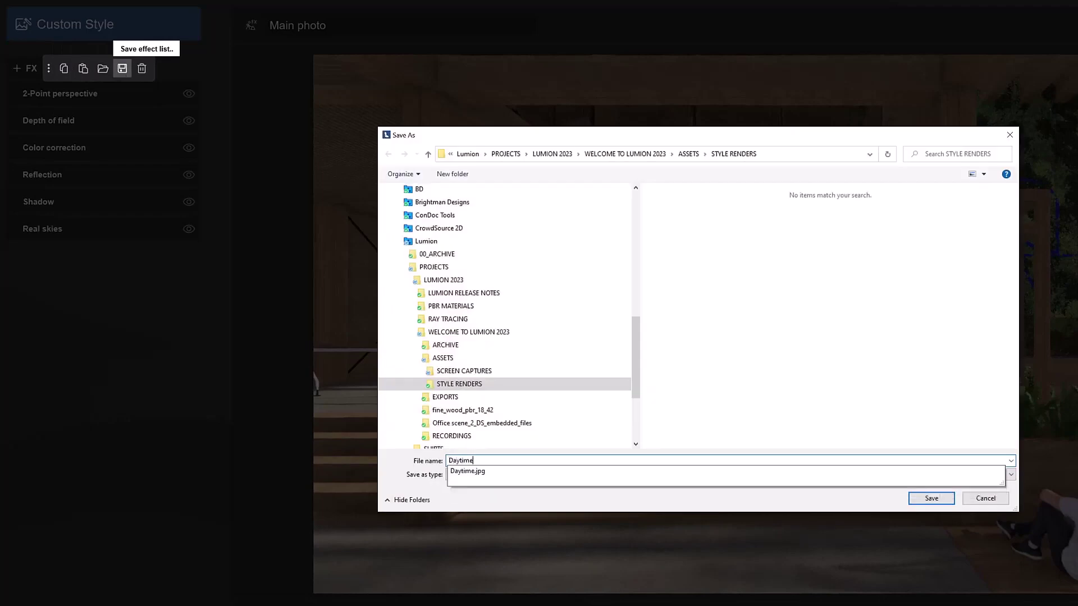
pyautogui.write('time')
pyautogui.press('Return')
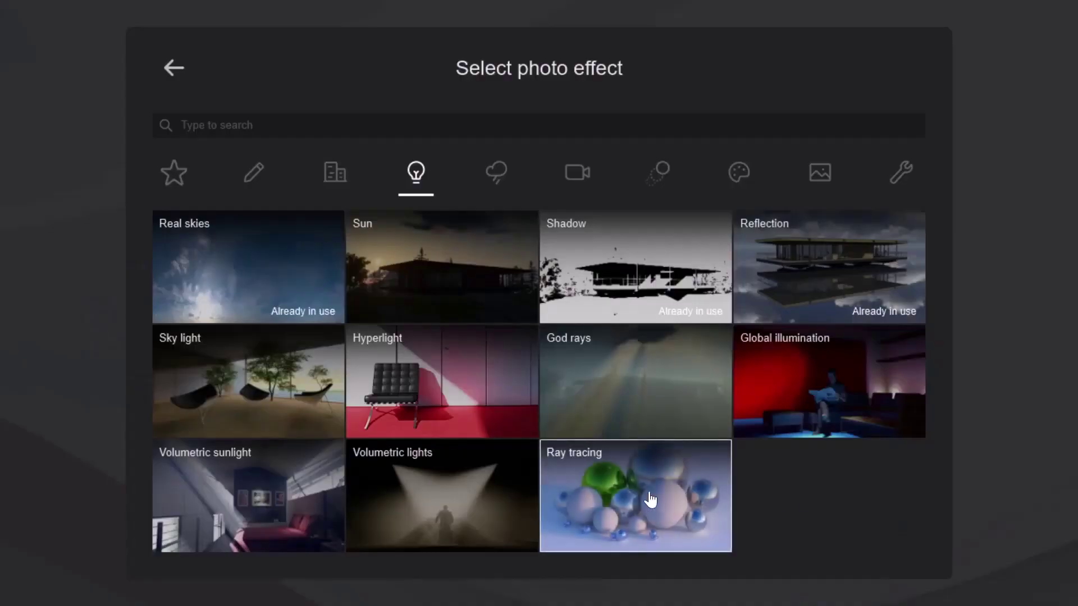
# Add a Ray tracing effect with 399 samples and return to the applied effects list
pyautogui.click(650, 499)
pyautogui.moveTo(43, 92)
pyautogui.moveTo(43, 92); pyautogui.dragTo(71, 103)
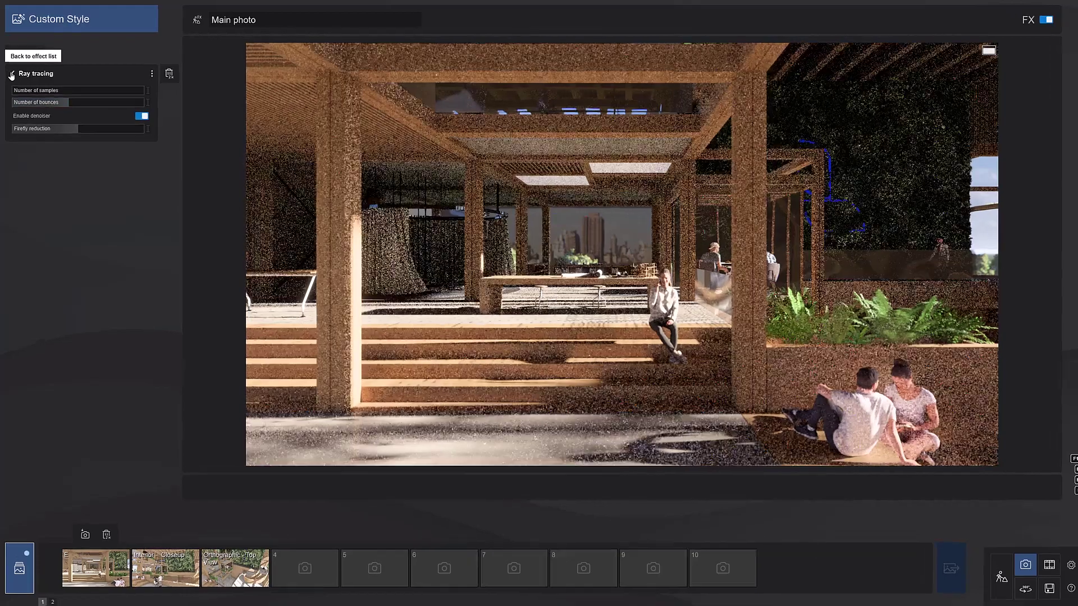
pyautogui.click(11, 74)
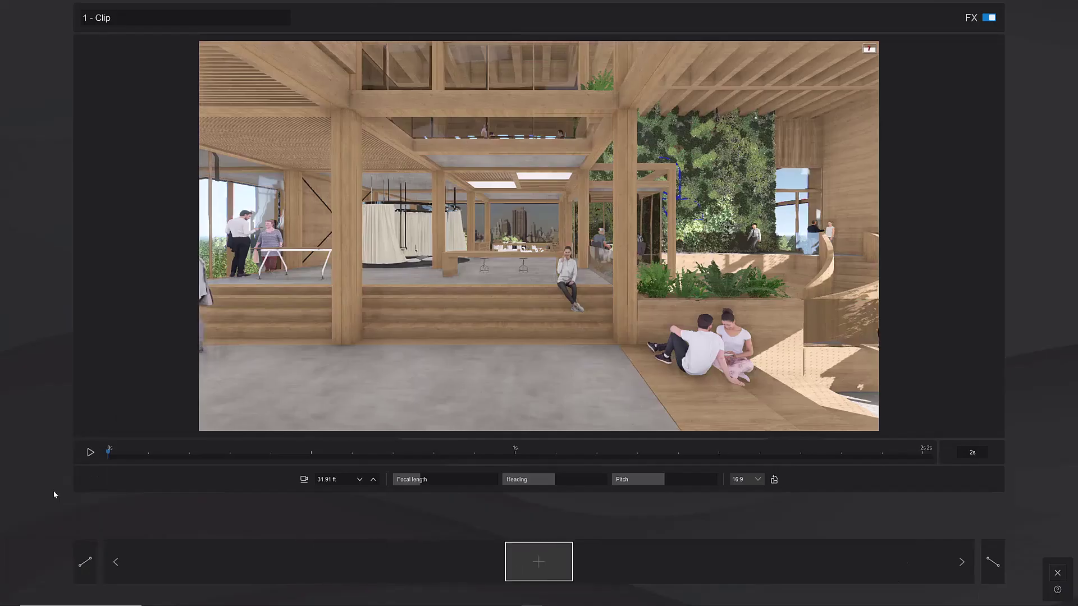
# Record three camera keyframes from different atrium viewpoints and play back the clip
pyautogui.click(546, 571)
pyautogui.press('d')
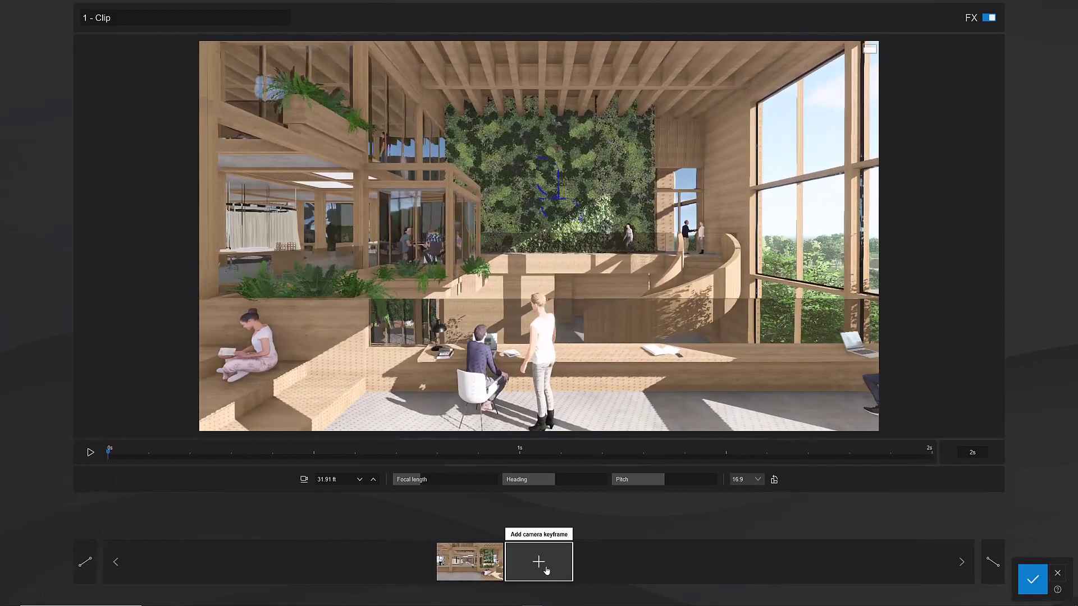
pyautogui.click(546, 571)
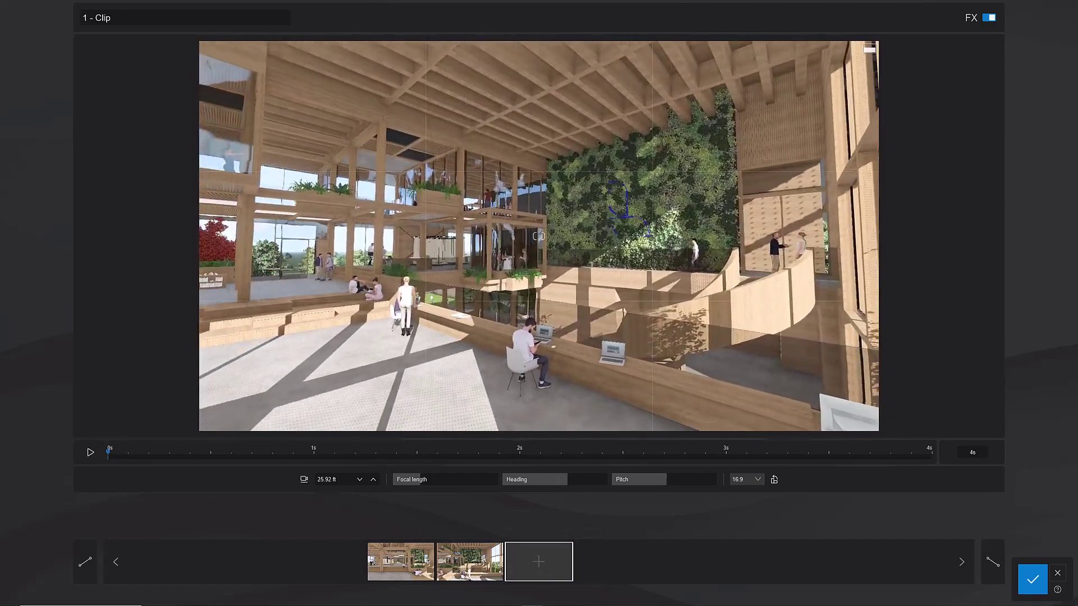
pyautogui.click(561, 560)
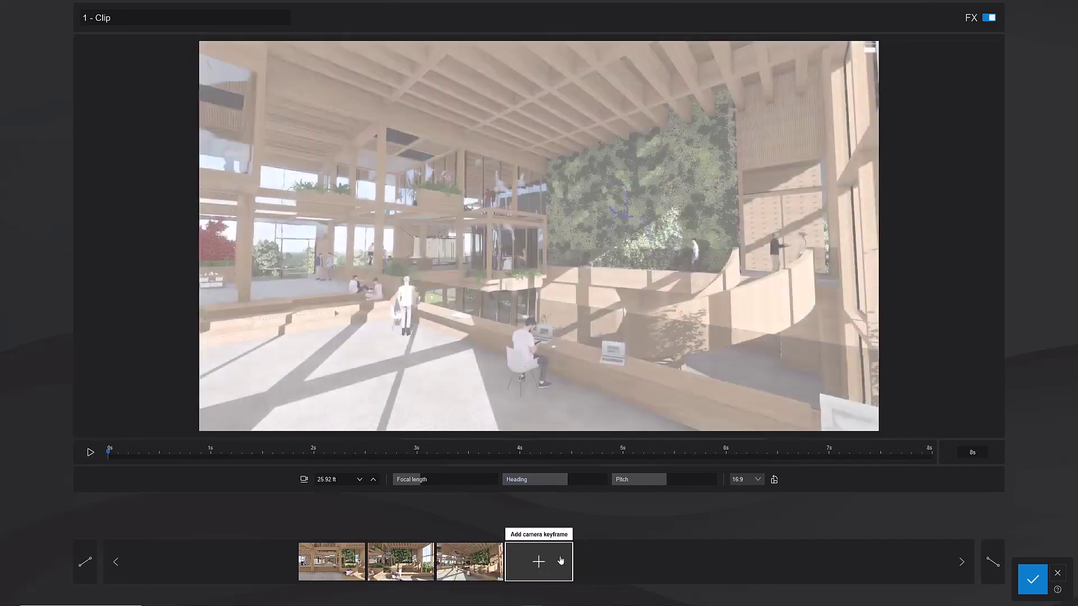
pyautogui.click(89, 452)
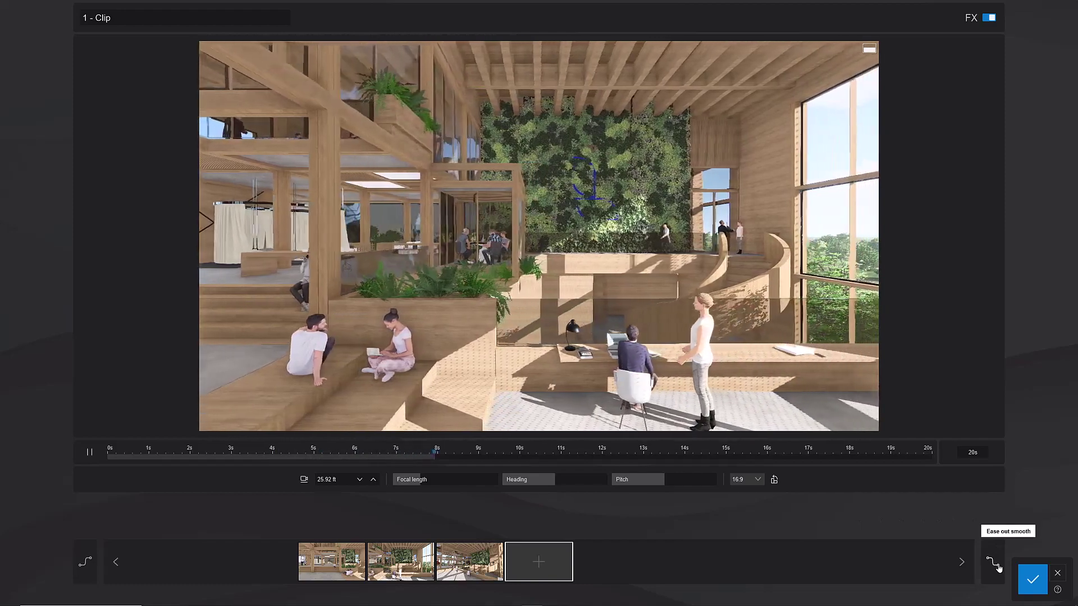
# Give the clip a linear ease-out ending and step through its three keyframes
pyautogui.click(998, 568)
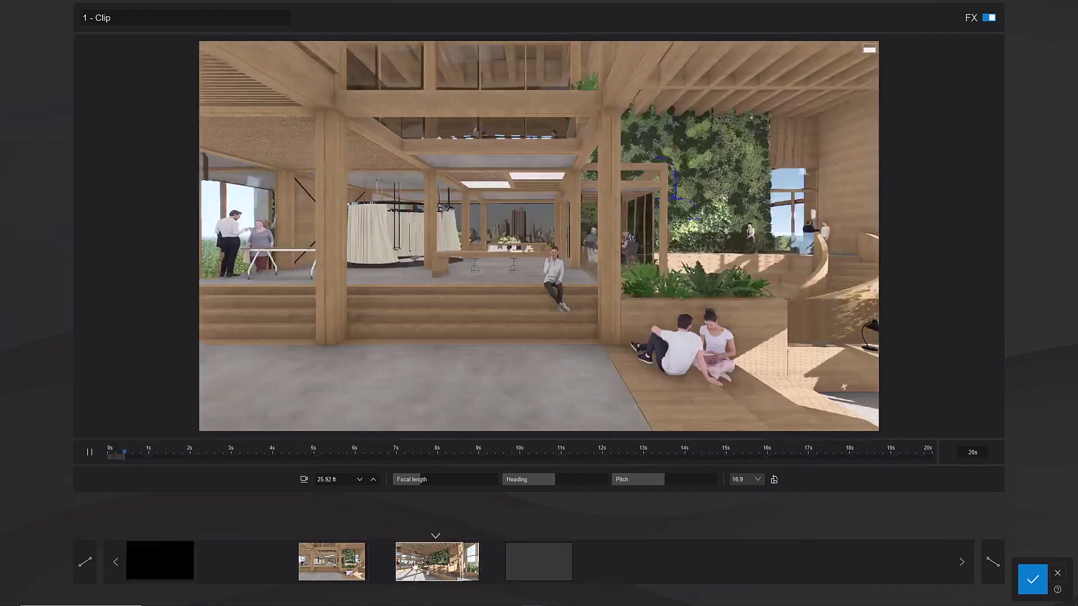
pyautogui.click(340, 567)
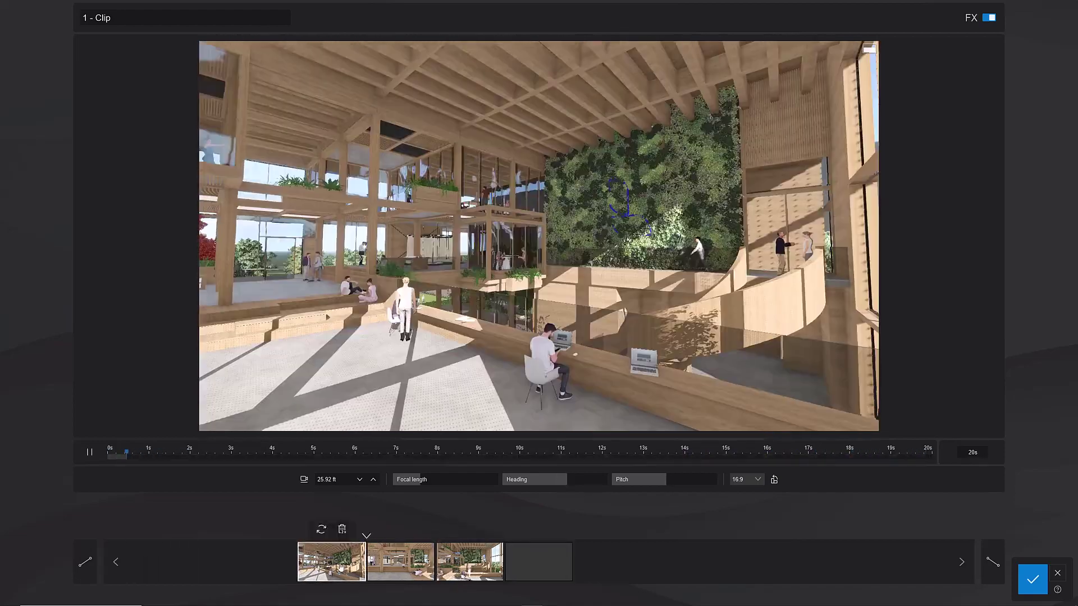
pyautogui.click(400, 561)
pyautogui.click(458, 560)
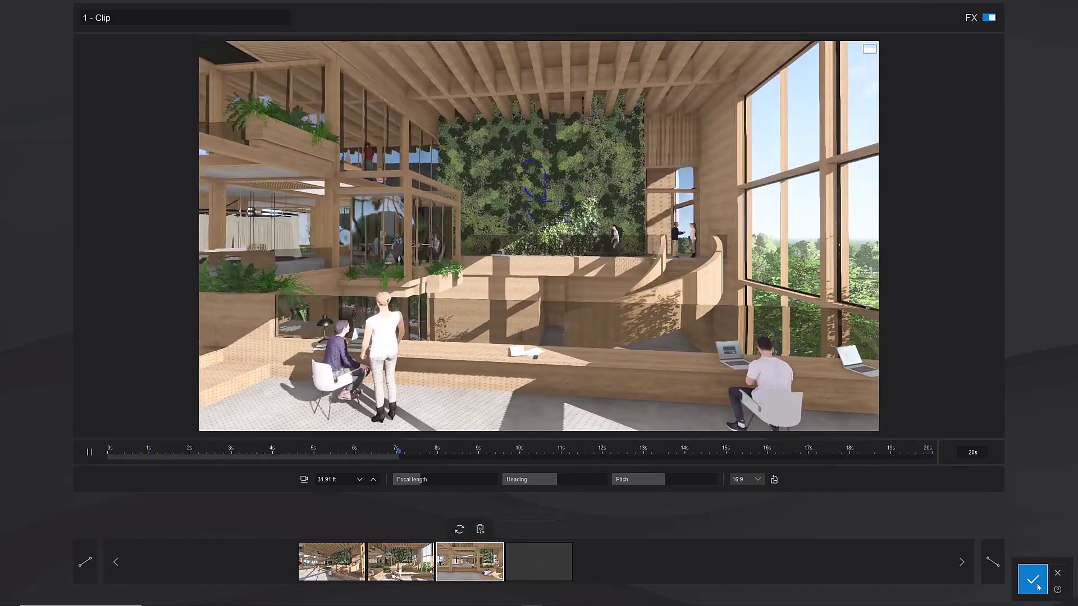
# Confirm clip 1 and add an orbit clip in slot 2, reviewing Dolly, Pan/Tilt and Follow-object options
pyautogui.click(1034, 583)
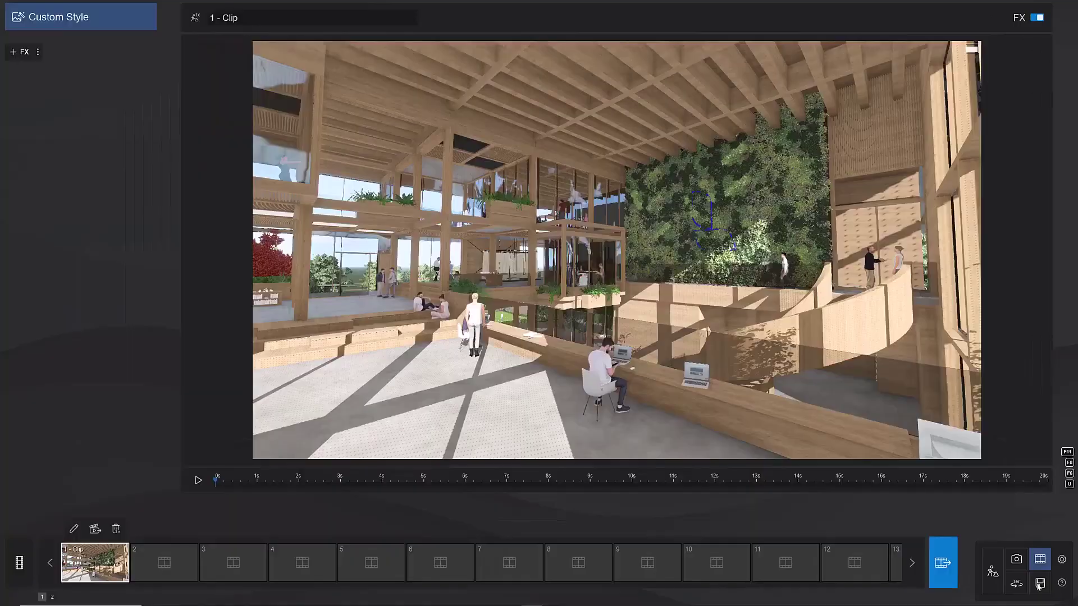
pyautogui.click(164, 561)
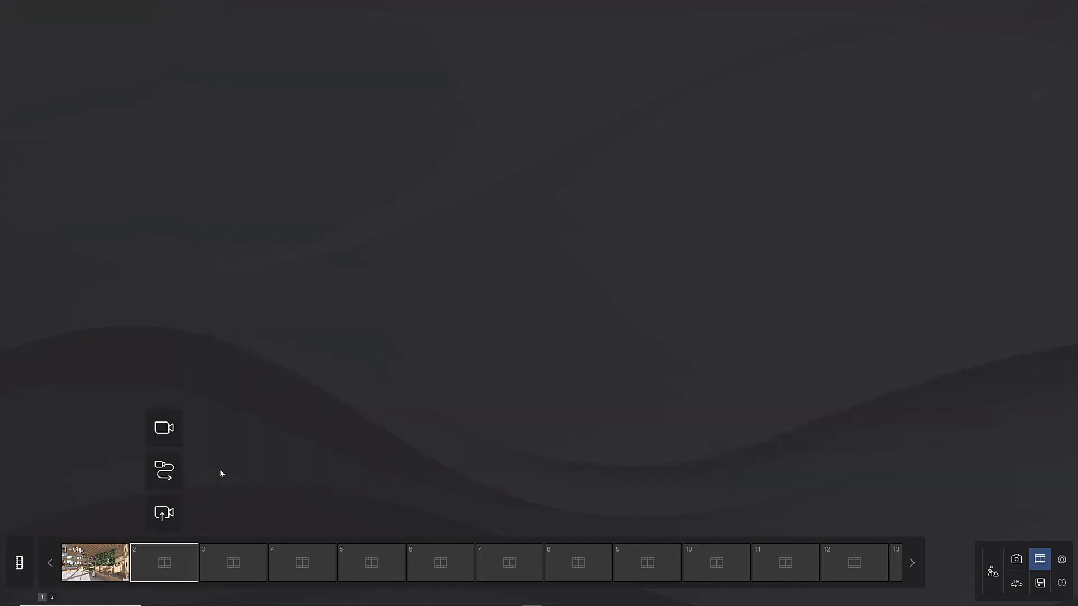
pyautogui.click(169, 475)
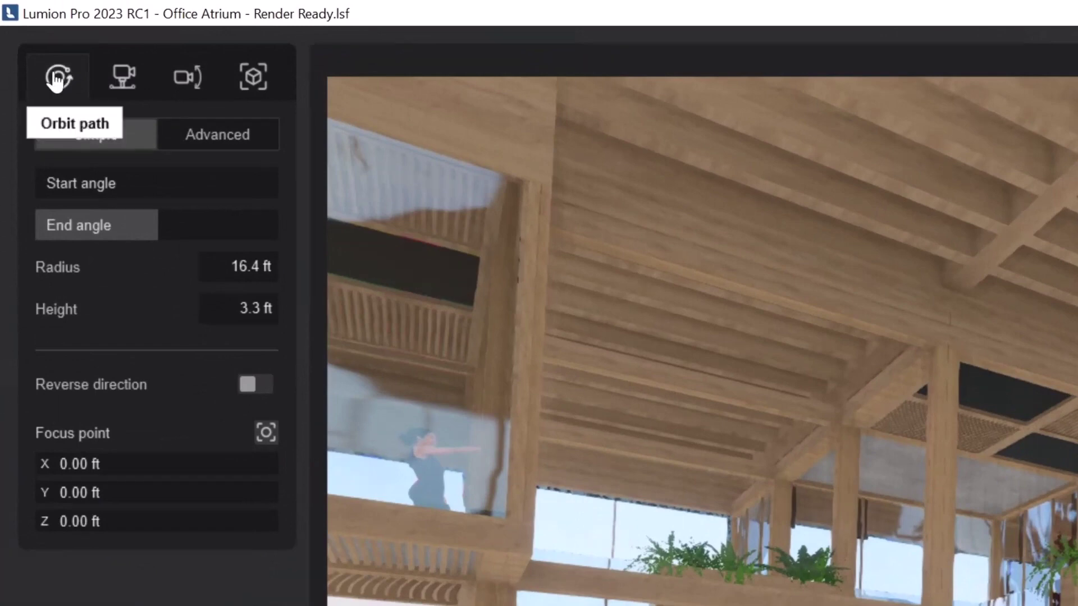
pyautogui.click(121, 81)
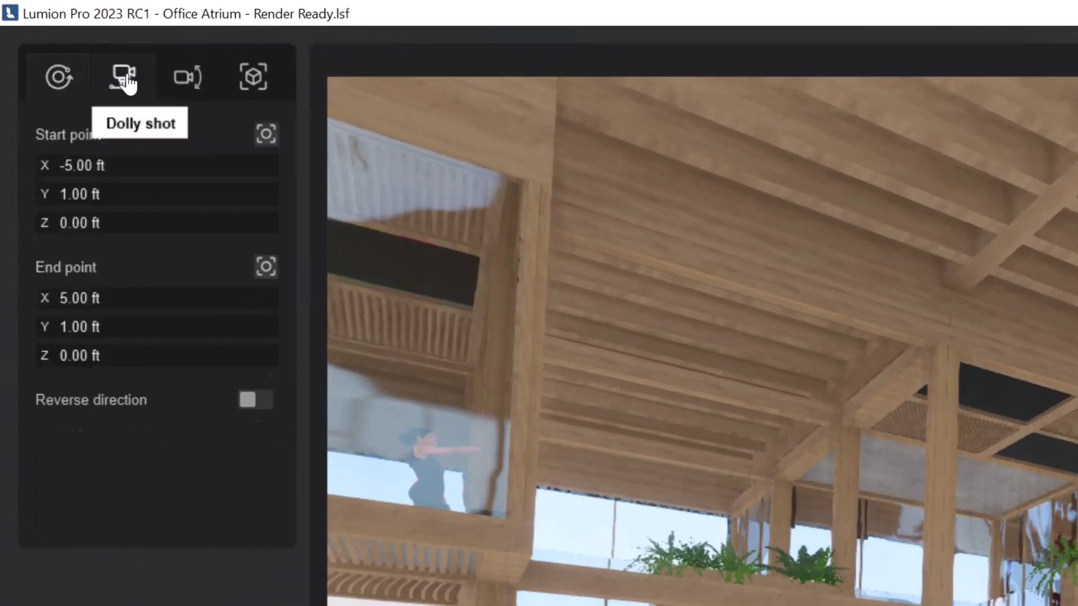
pyautogui.click(196, 86)
pyautogui.click(261, 87)
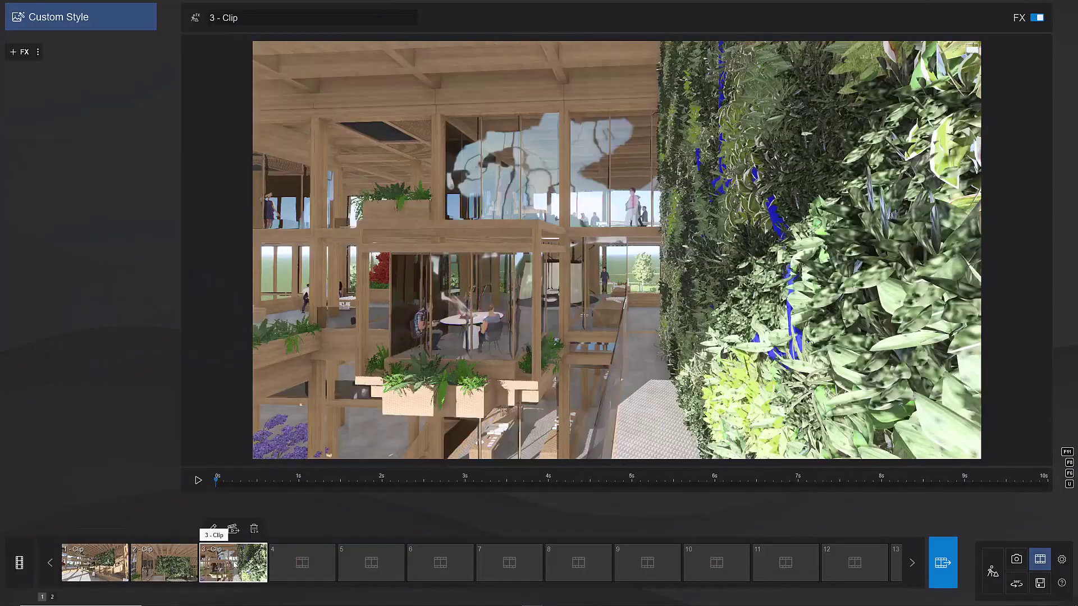
# Preview clip 3, then play the entire movie, skipping ahead to about 16 seconds
pyautogui.click(197, 482)
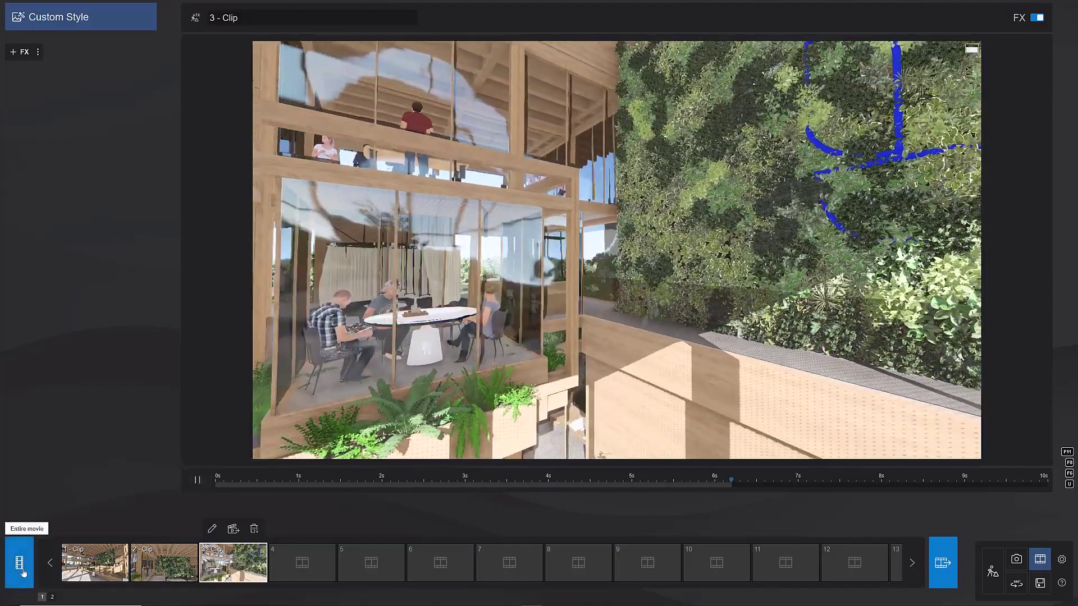
pyautogui.click(21, 567)
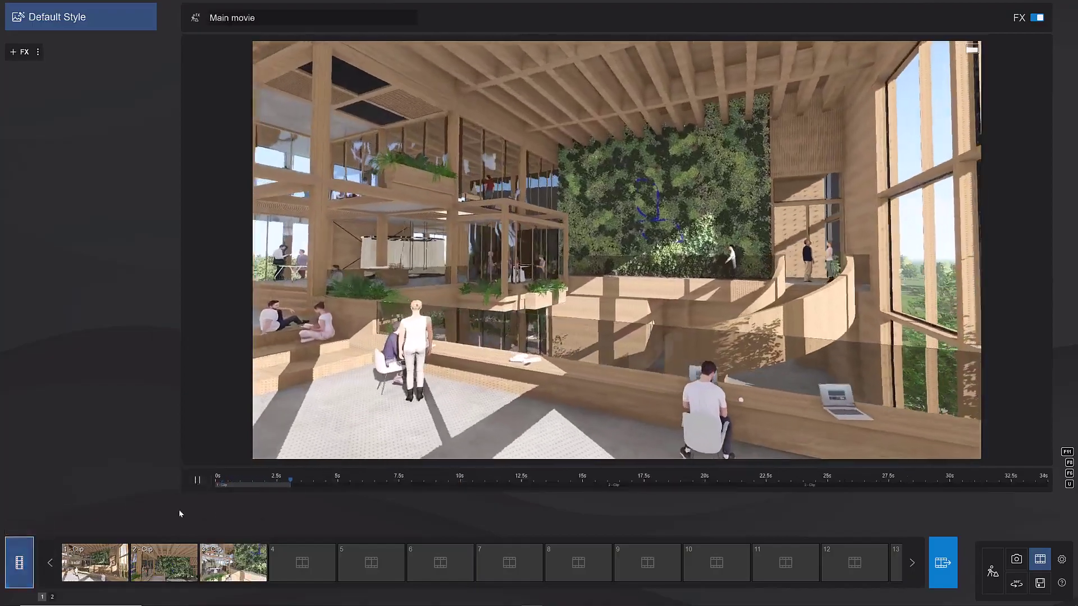
pyautogui.moveTo(292, 480); pyautogui.dragTo(1039, 476)
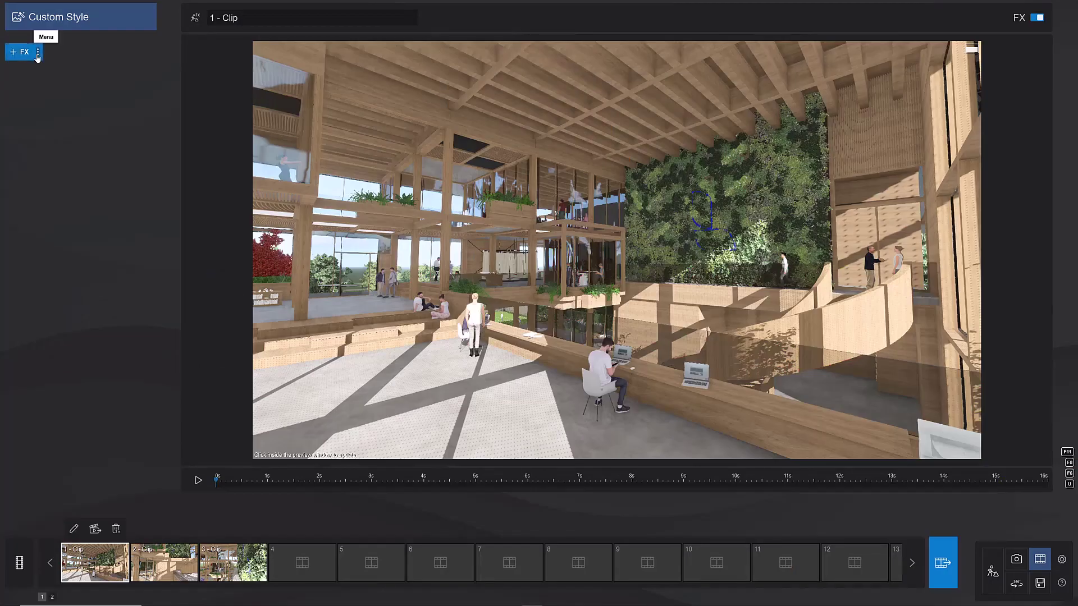
# Load the Daytime.lme effect list onto clip 1 and preview the clip with its effects
pyautogui.click(38, 55)
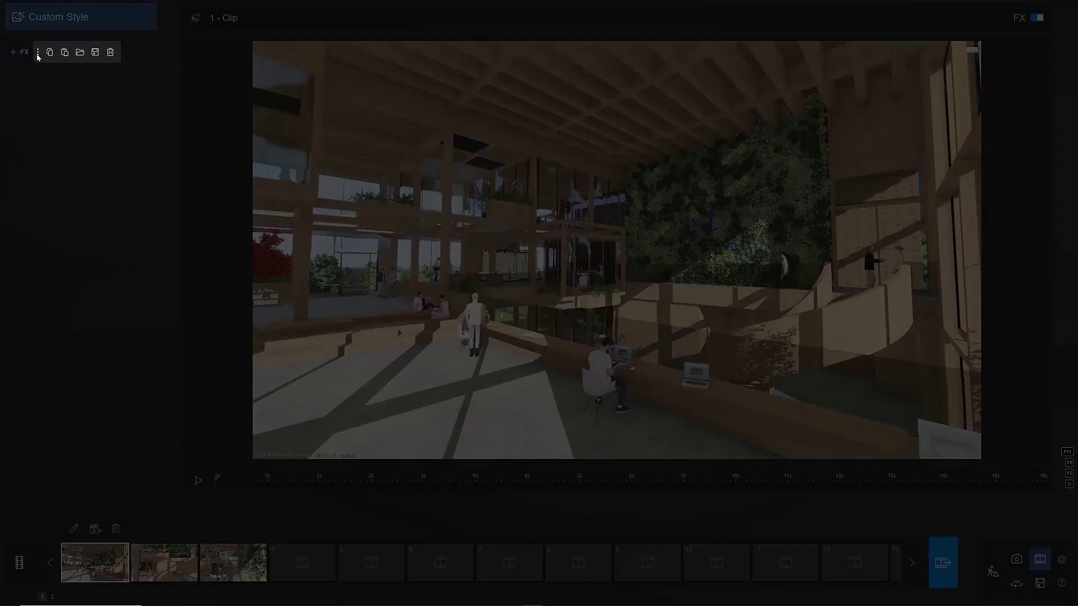
pyautogui.click(80, 54)
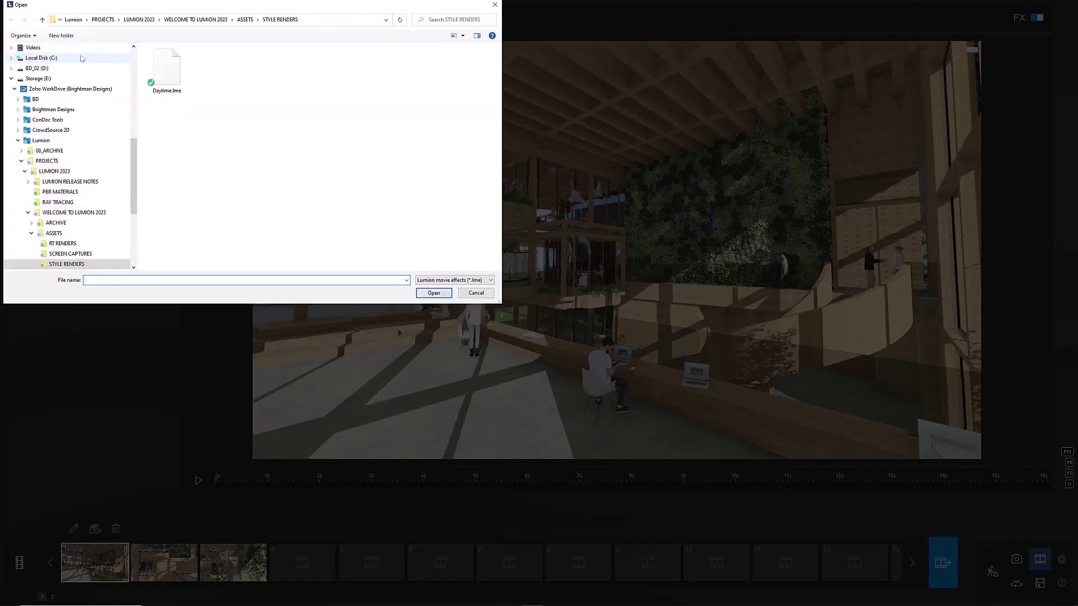
pyautogui.doubleClick(170, 79)
pyautogui.click(197, 480)
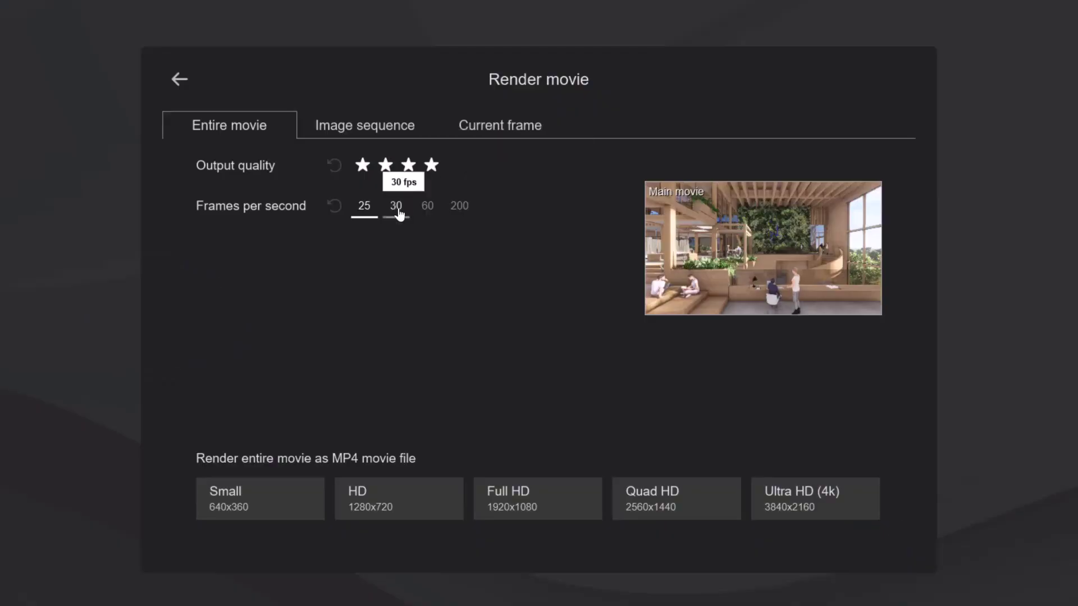
# Render the movie at Full HD and save it as Office Atrium in the ANIMATIONS folder
pyautogui.click(564, 499)
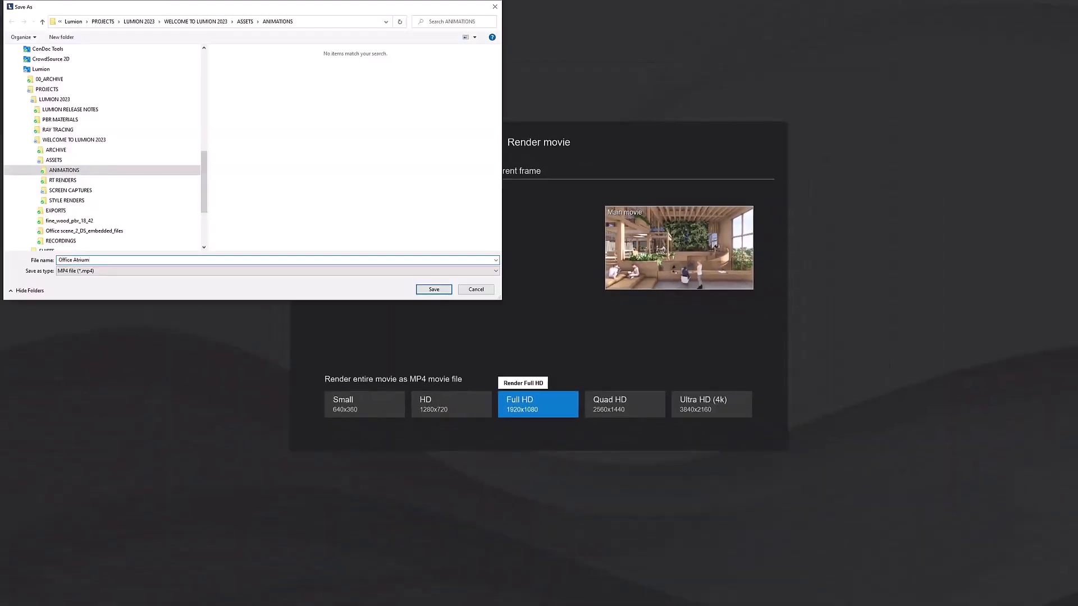
pyautogui.click(434, 289)
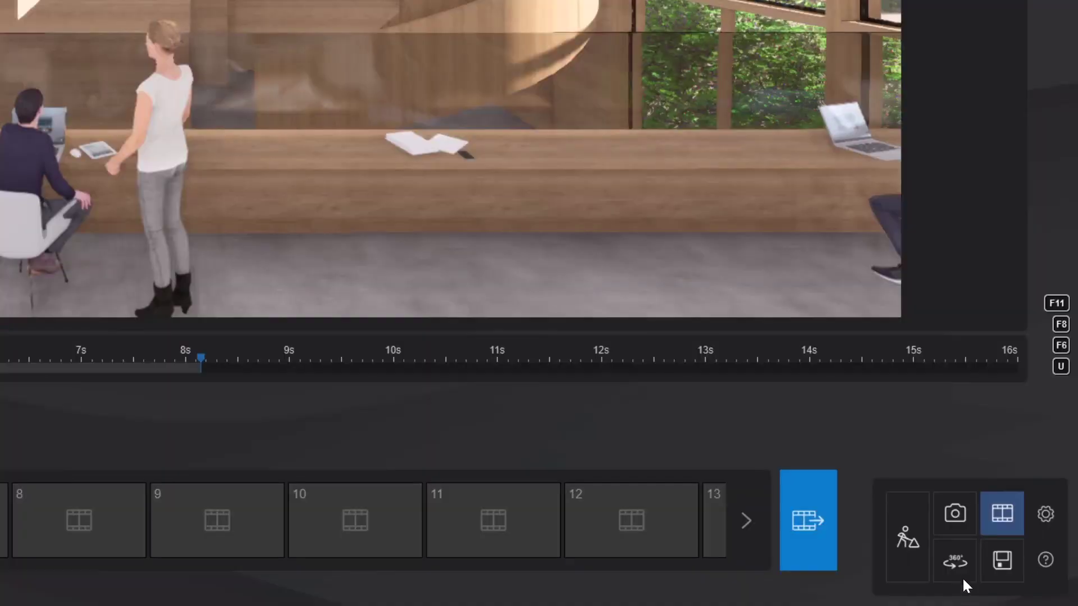
# In 360 panorama mode, store three panorama views, the third facing the glass interior
pyautogui.click(956, 563)
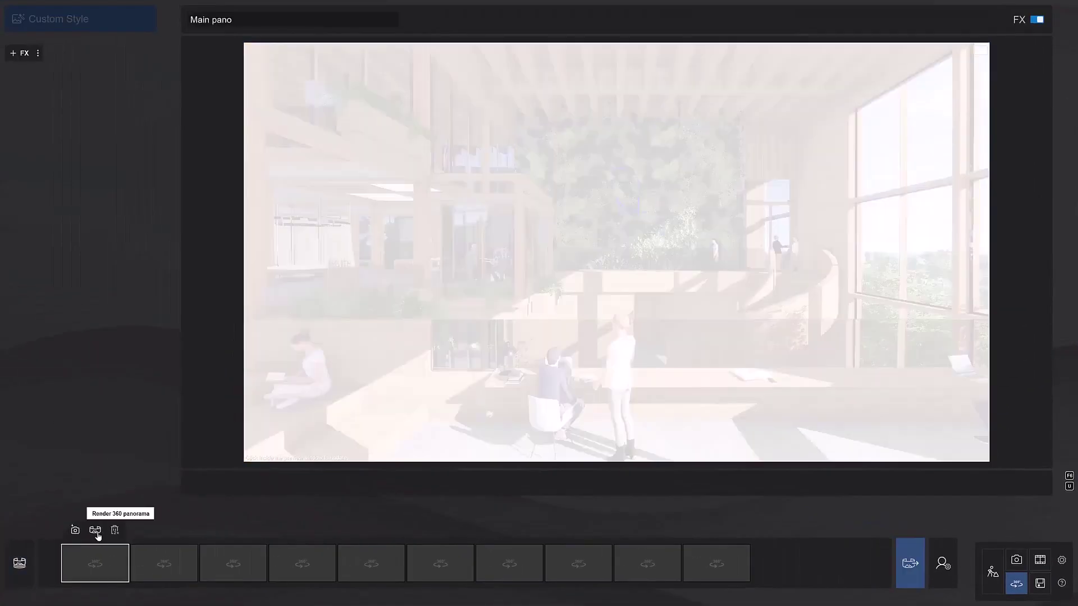
pyautogui.click(95, 531)
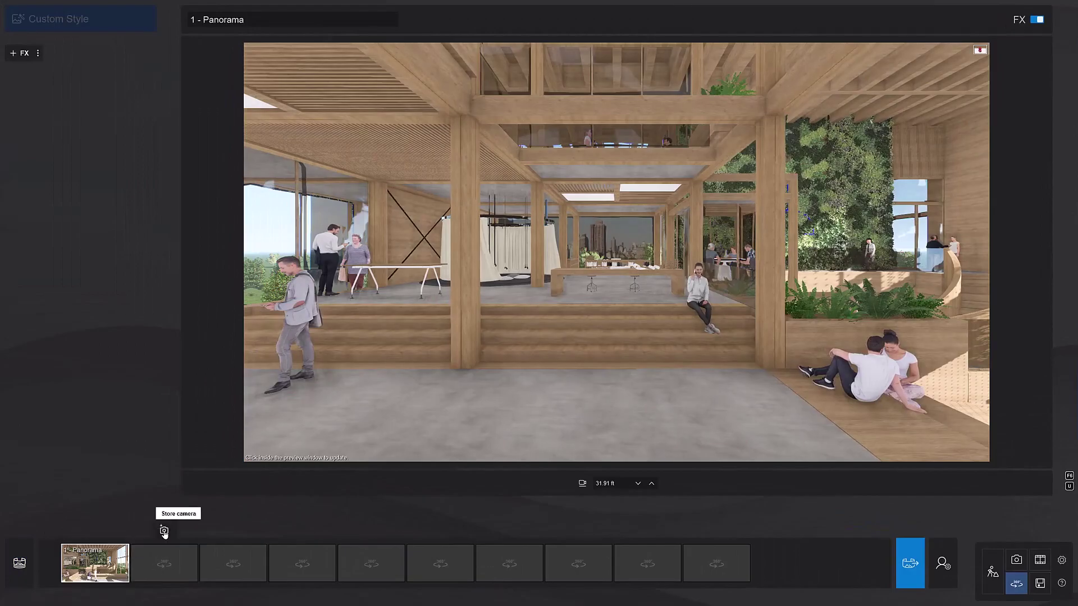
pyautogui.click(164, 531)
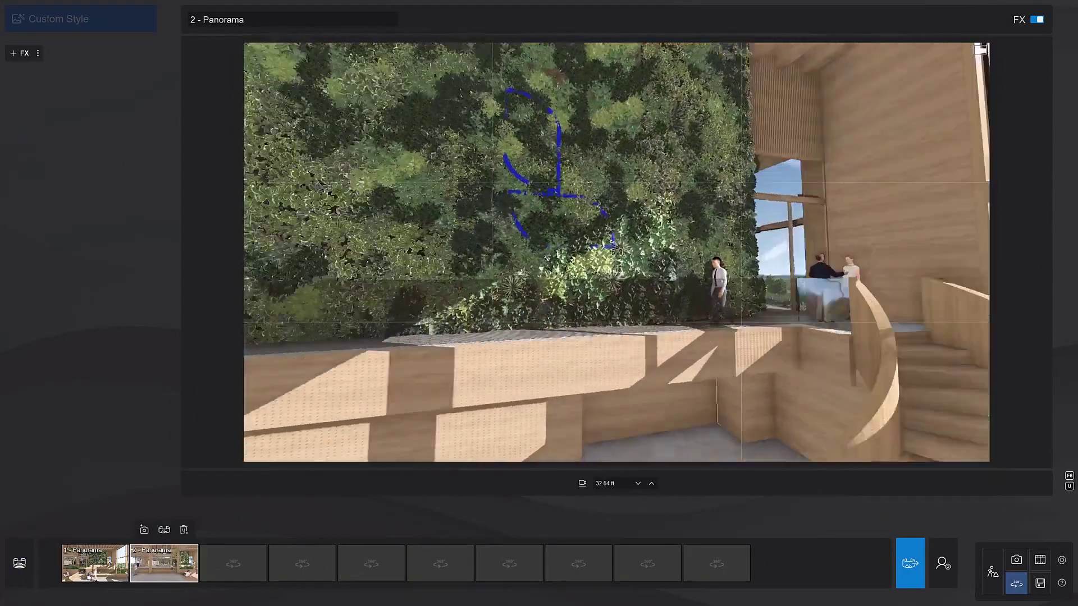
pyautogui.moveTo(616, 250); pyautogui.dragTo(480, 363, button='right')
pyautogui.click(233, 530)
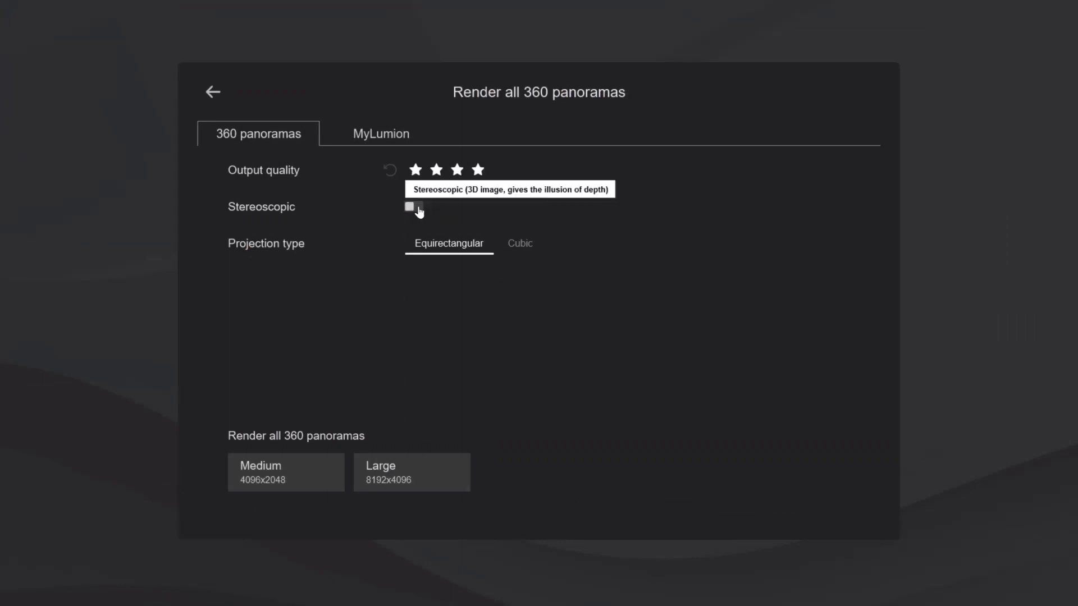
# Render the panoramas as Large stereoscopic images and save the files
pyautogui.click(416, 208)
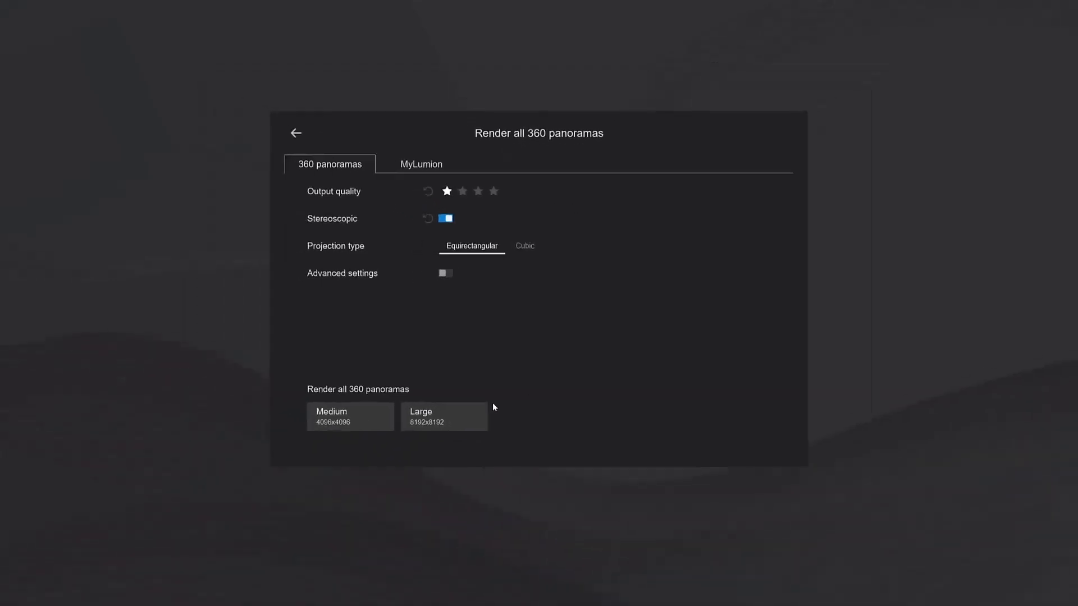
pyautogui.click(452, 477)
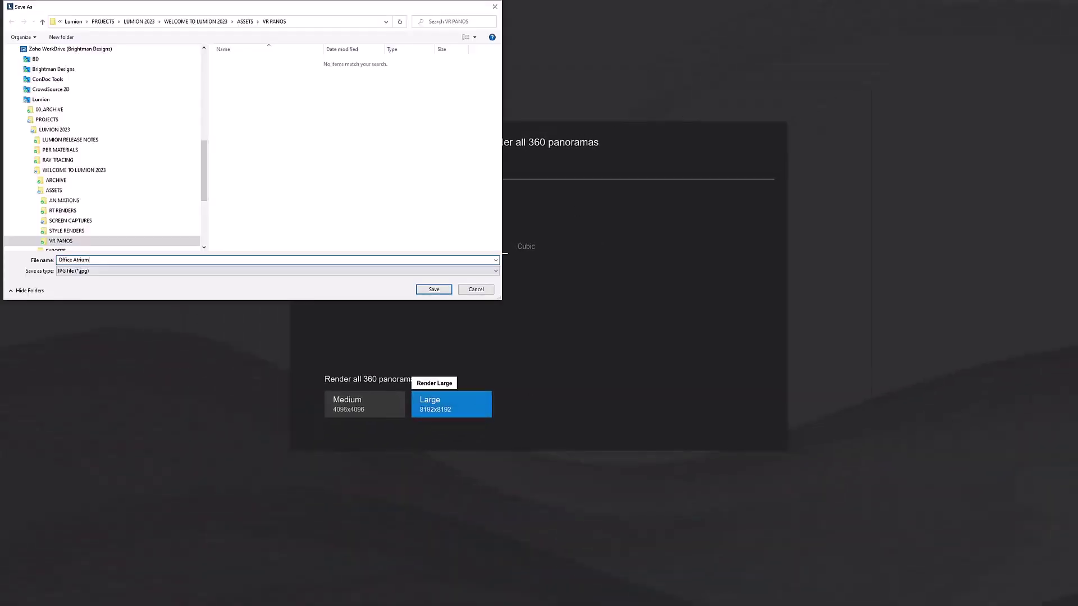
pyautogui.press('Return')
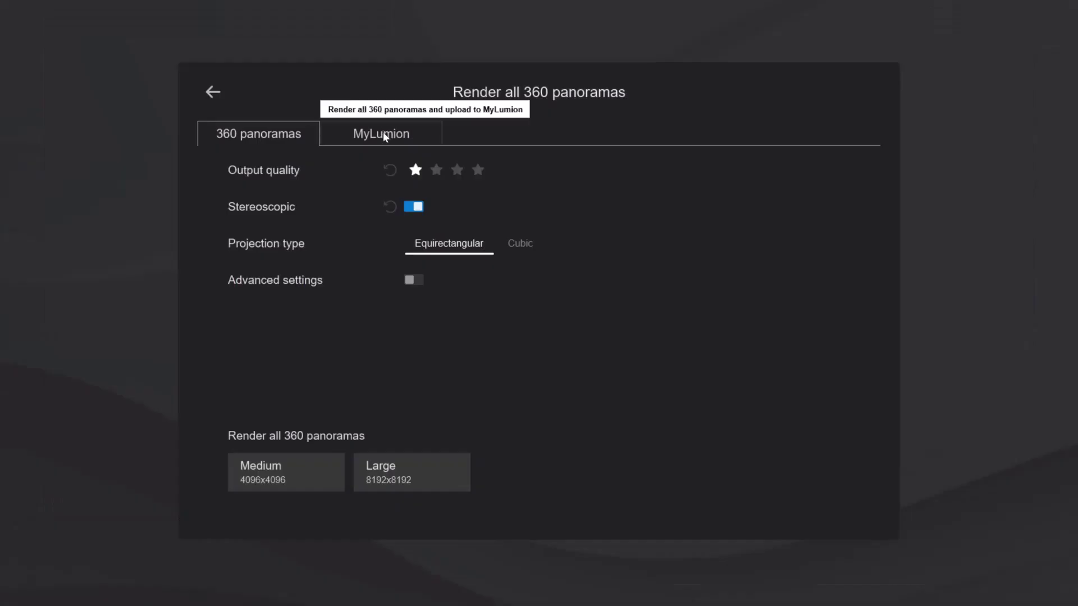
# Upload the panoramas to MyLumion, entering the recipient's e-mail address
pyautogui.click(383, 132)
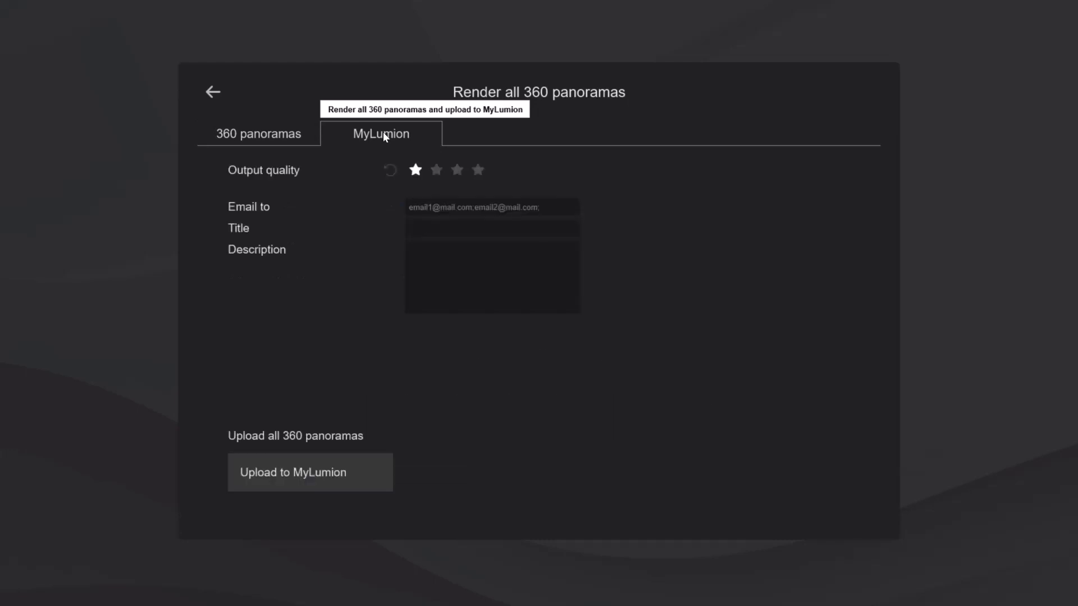
pyautogui.click(493, 206)
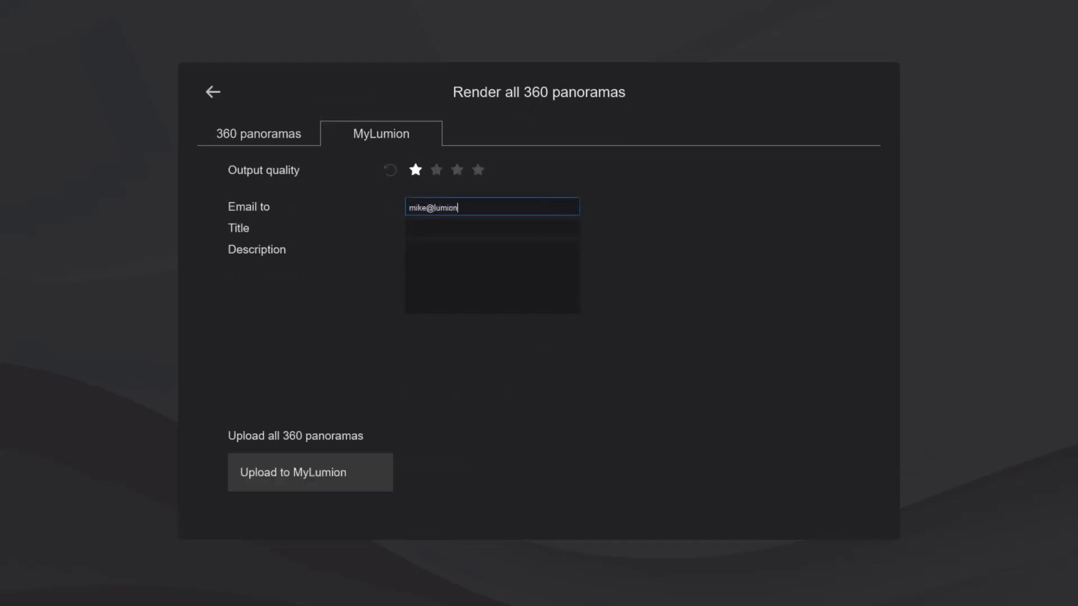
pyautogui.click(384, 479)
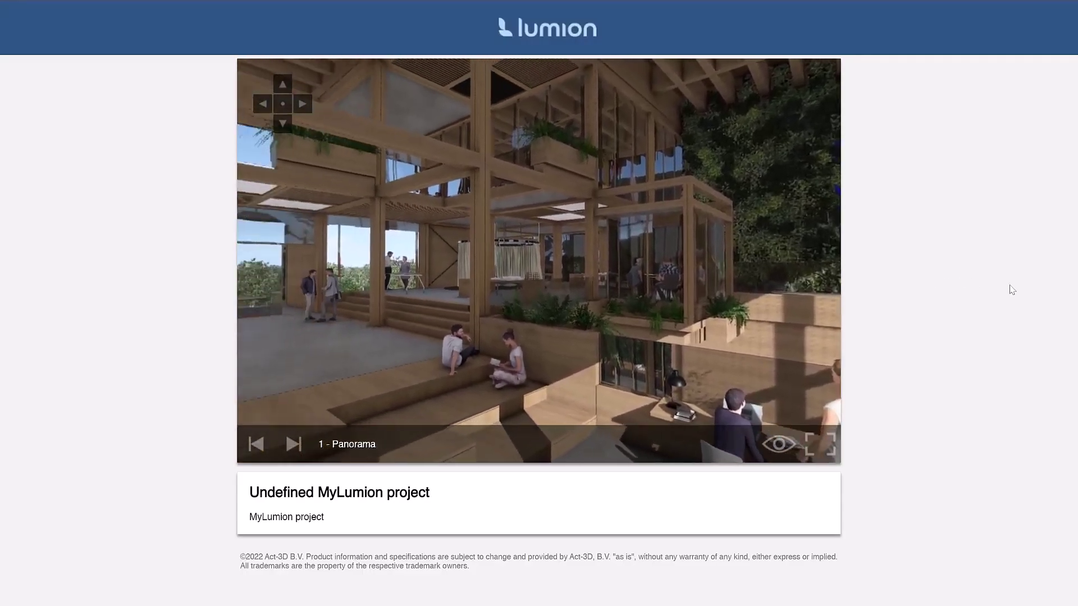
# Look around panorama 1 toward the red tree, then tour panoramas 2 and 3 via the markers
pyautogui.moveTo(379, 295); pyautogui.dragTo(722, 295)
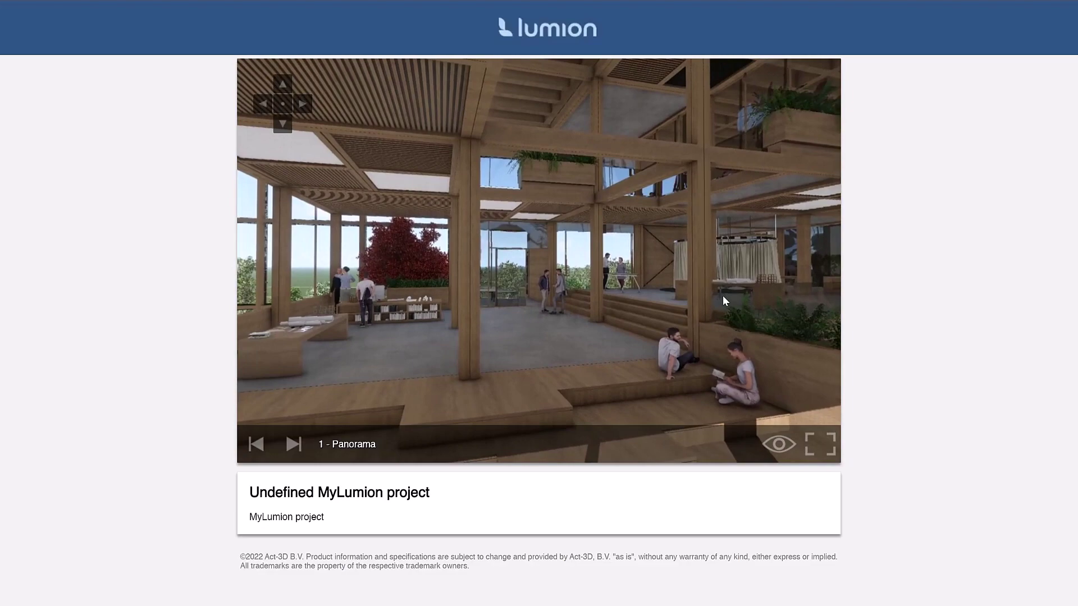
pyautogui.click(778, 445)
pyautogui.click(443, 285)
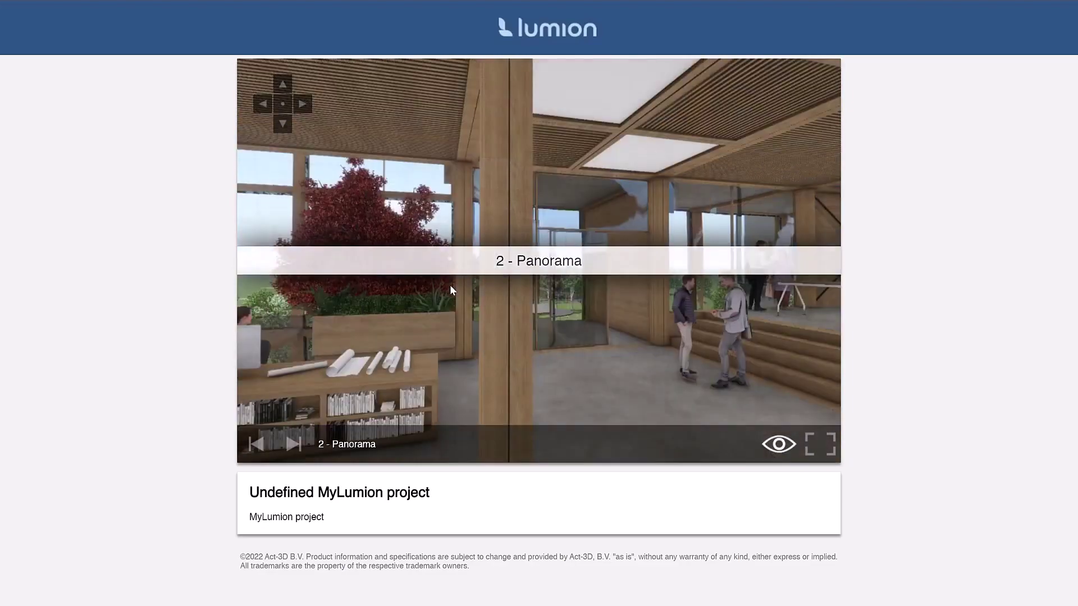
pyautogui.moveTo(730, 262); pyautogui.dragTo(325, 399)
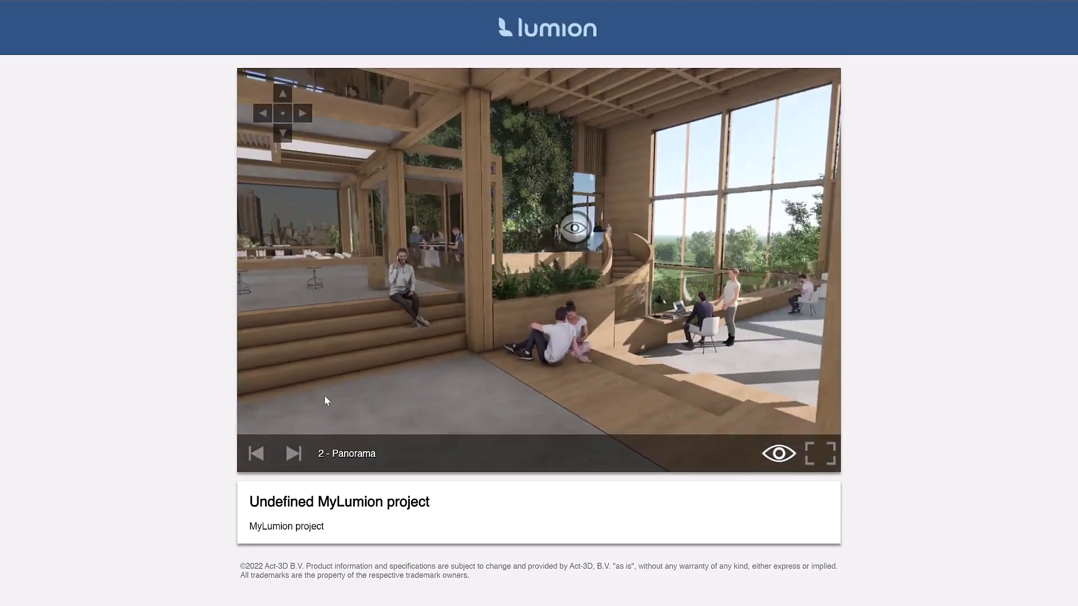
pyautogui.click(293, 455)
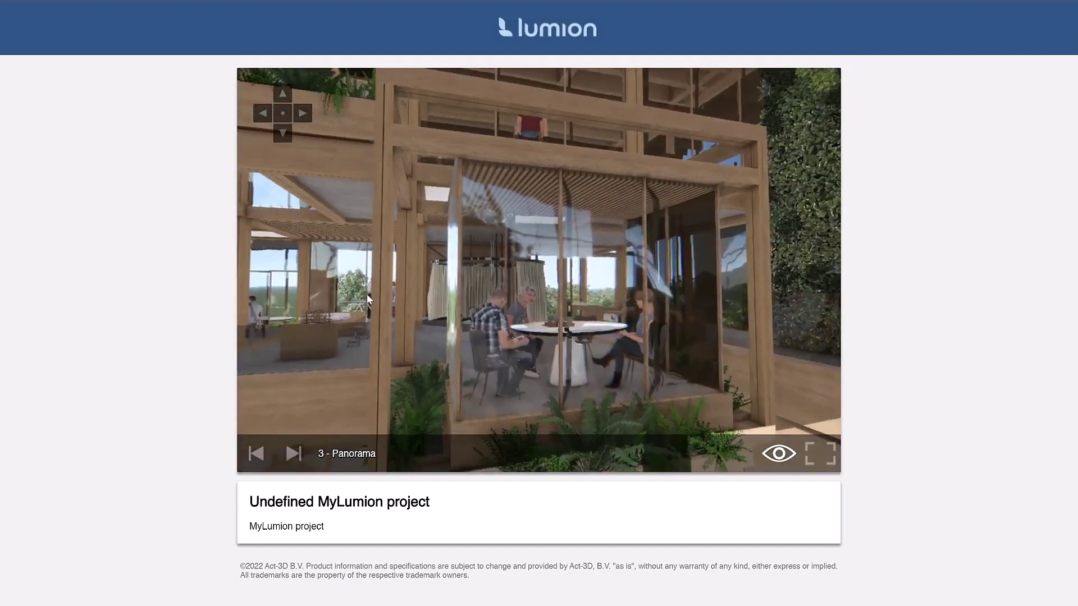
pyautogui.moveTo(366, 294); pyautogui.dragTo(729, 304)
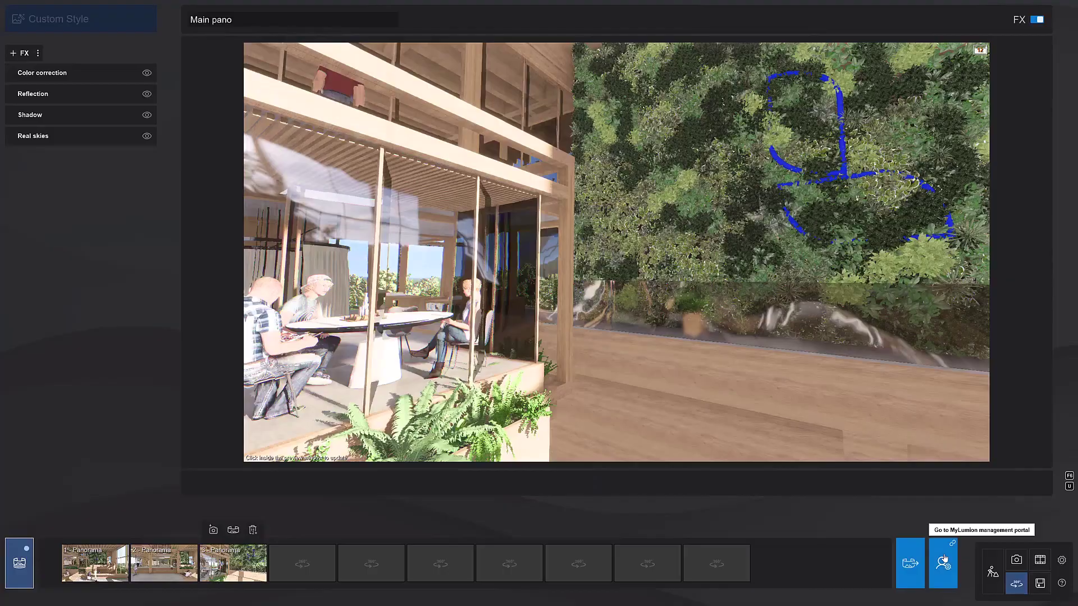
# Go to the MyLumion management portal and scroll through the shared project list
pyautogui.click(944, 559)
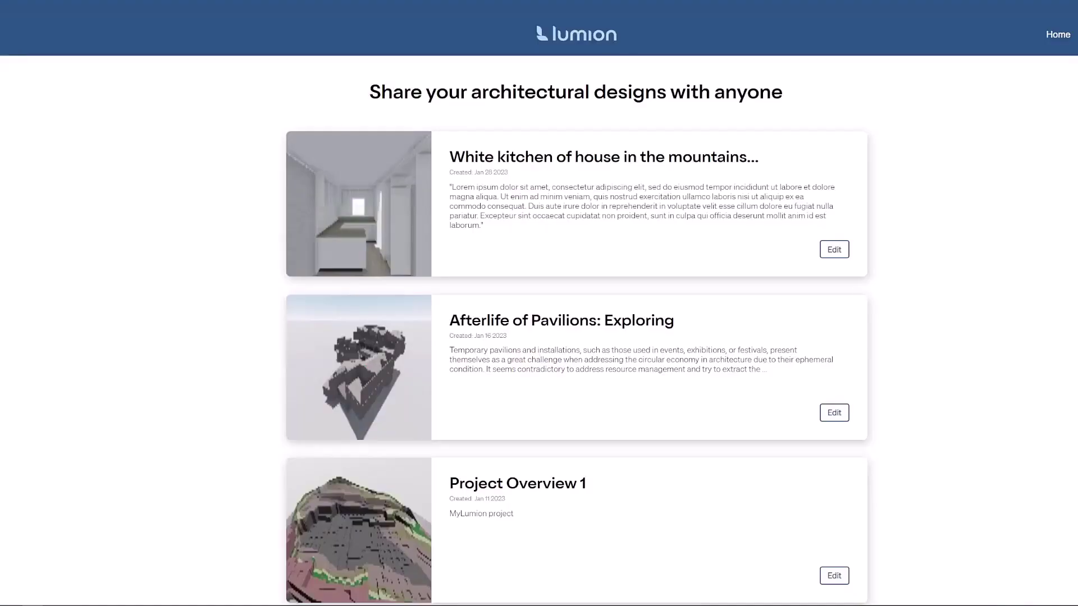
pyautogui.scroll(-2, 577, 330)
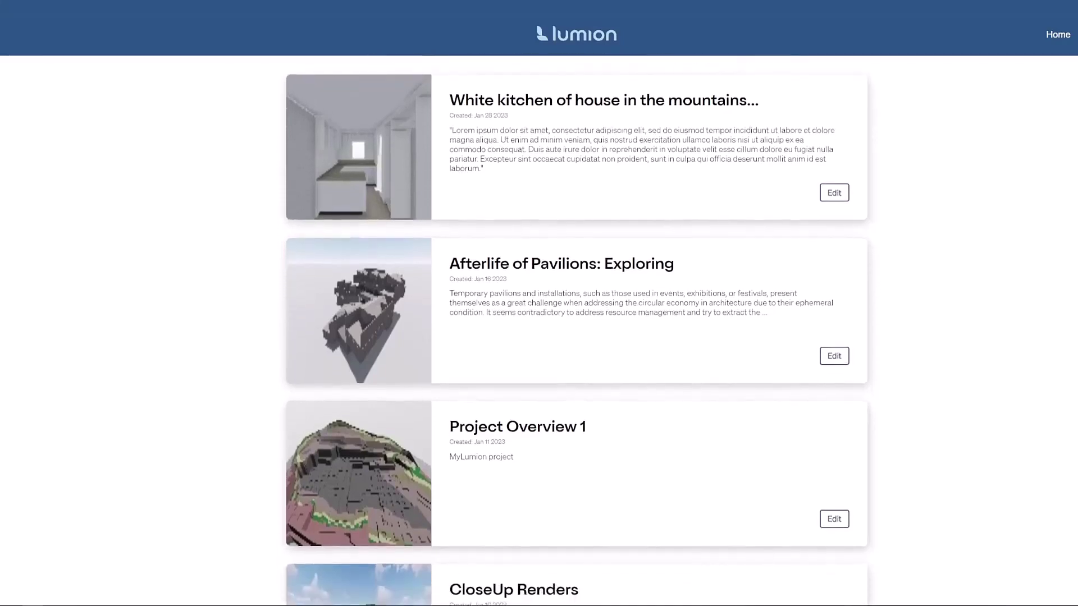